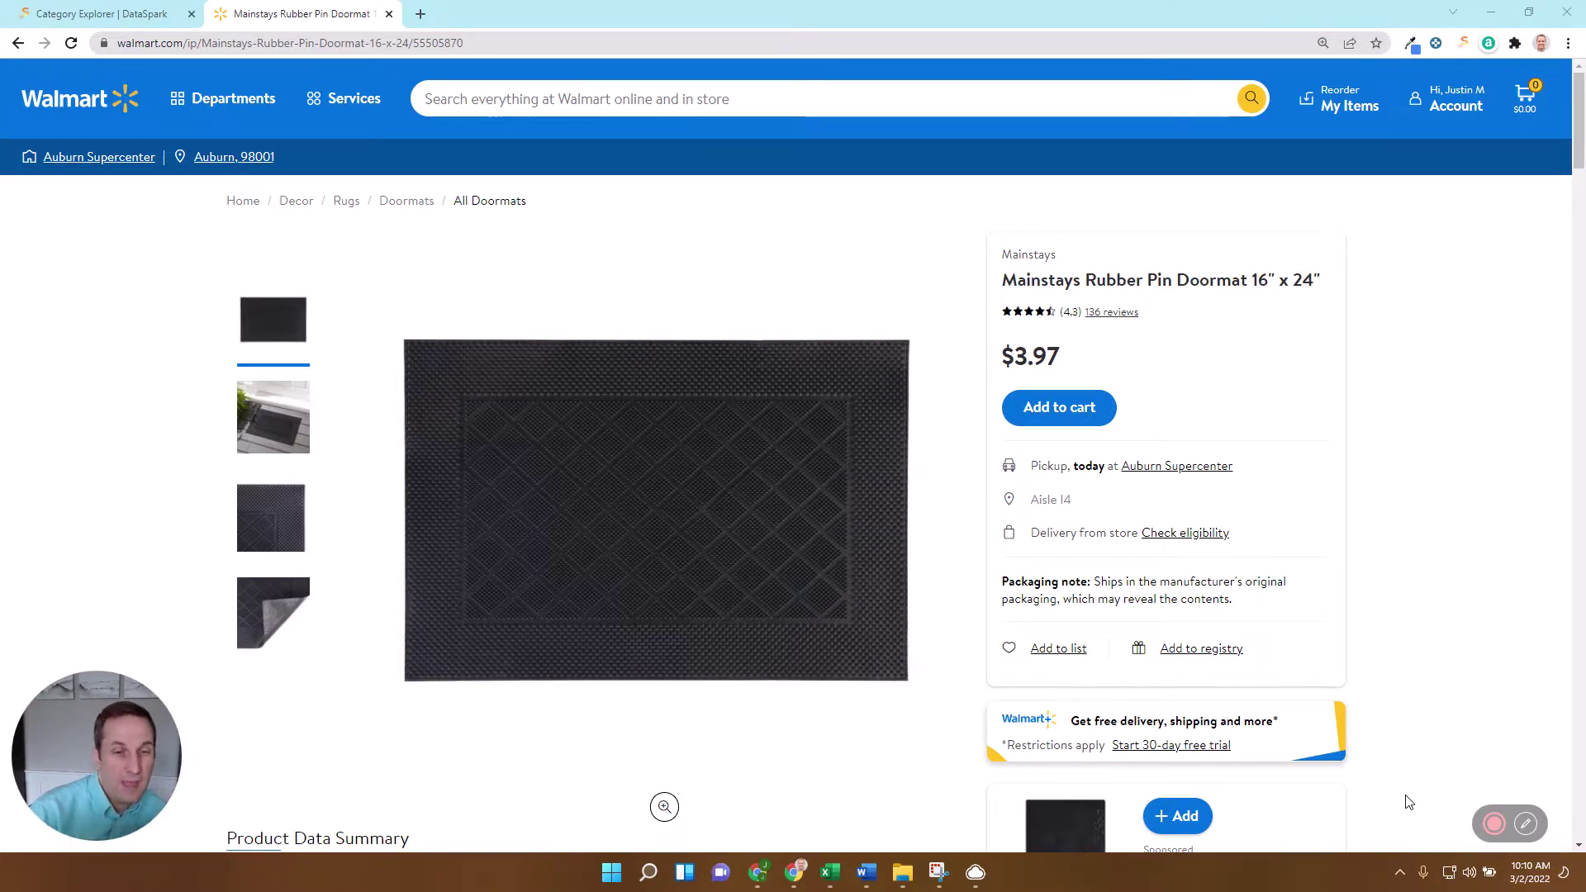
Step: Switch to the DataSpark Category Explorer tab after briefly revisiting the Walmart doormat product page
scroll(1408, 801, "down", 8)
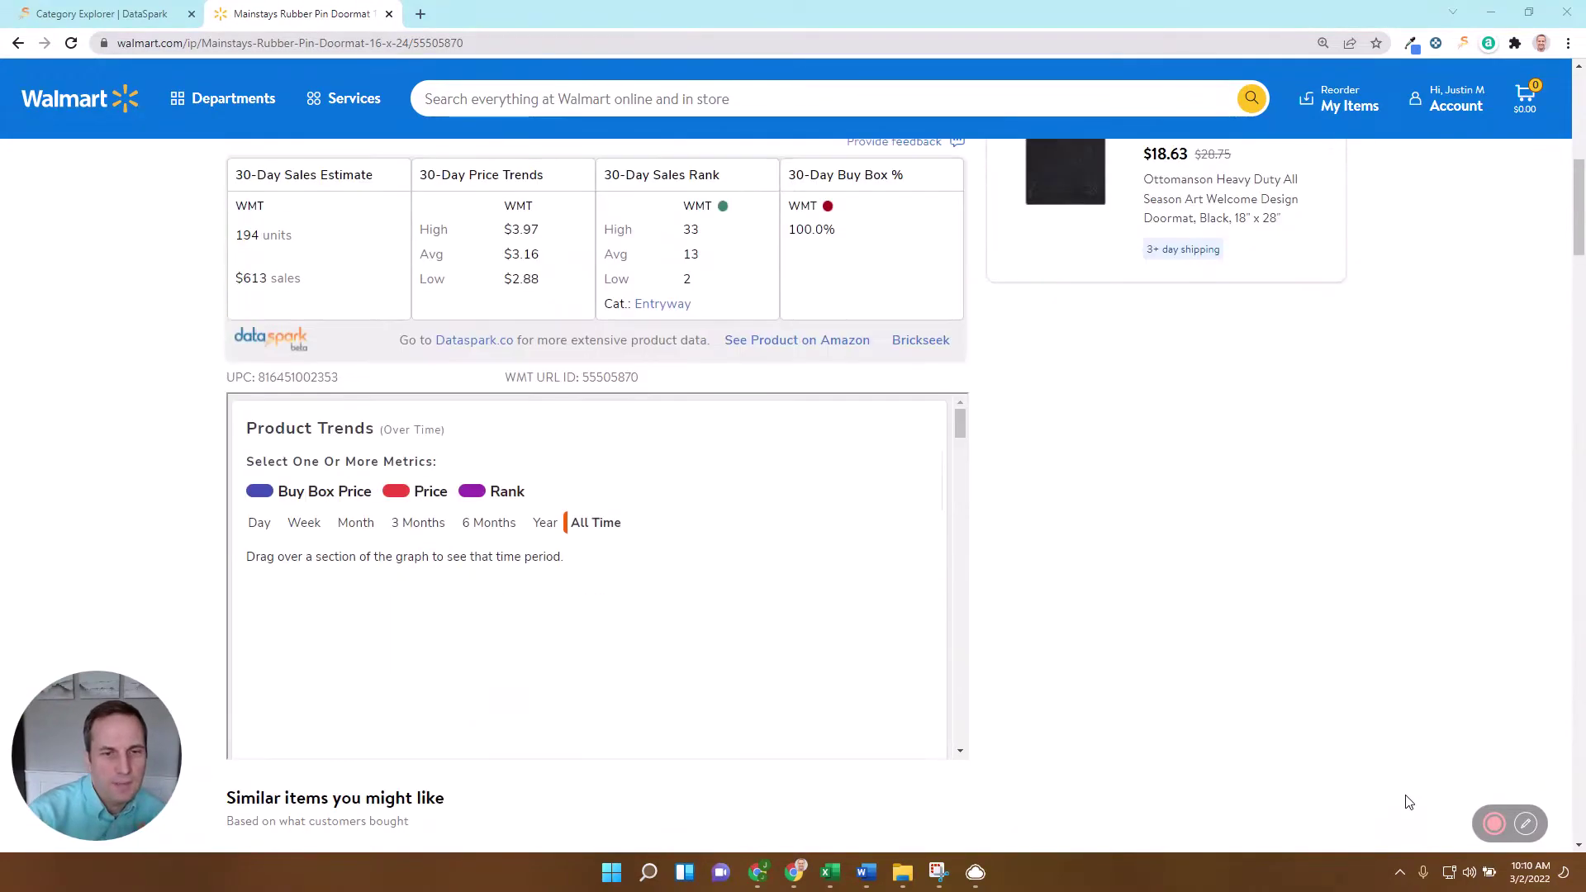
scroll(1408, 801, "down", 10)
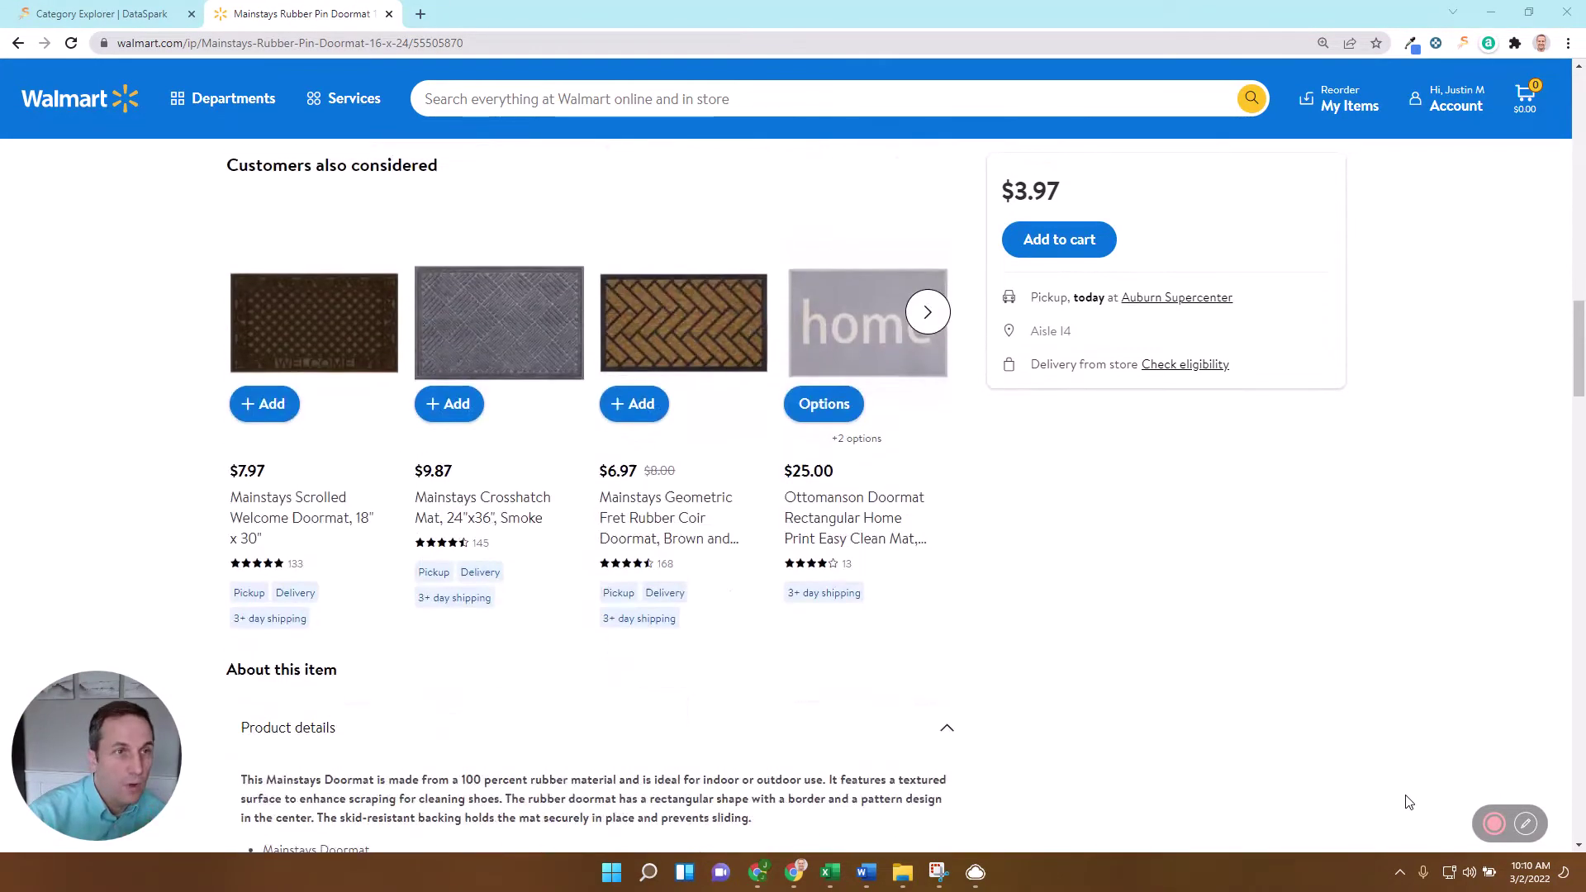
scroll(1408, 802, "up", 20)
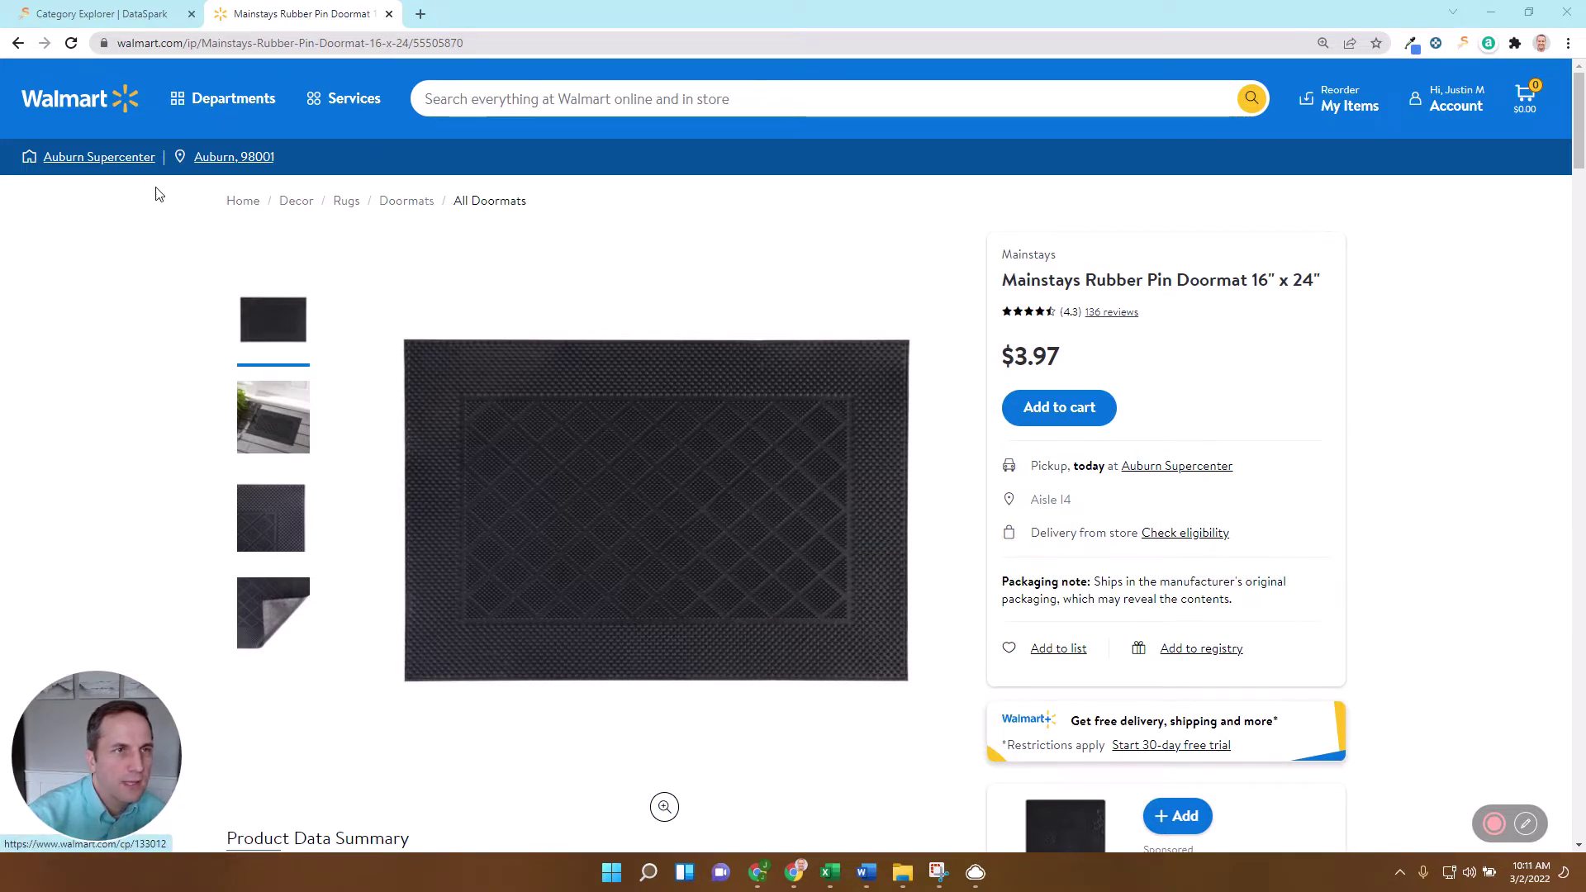
left_click(93, 16)
scroll(204, 227, "up", 20)
mouse_move(1052, 102)
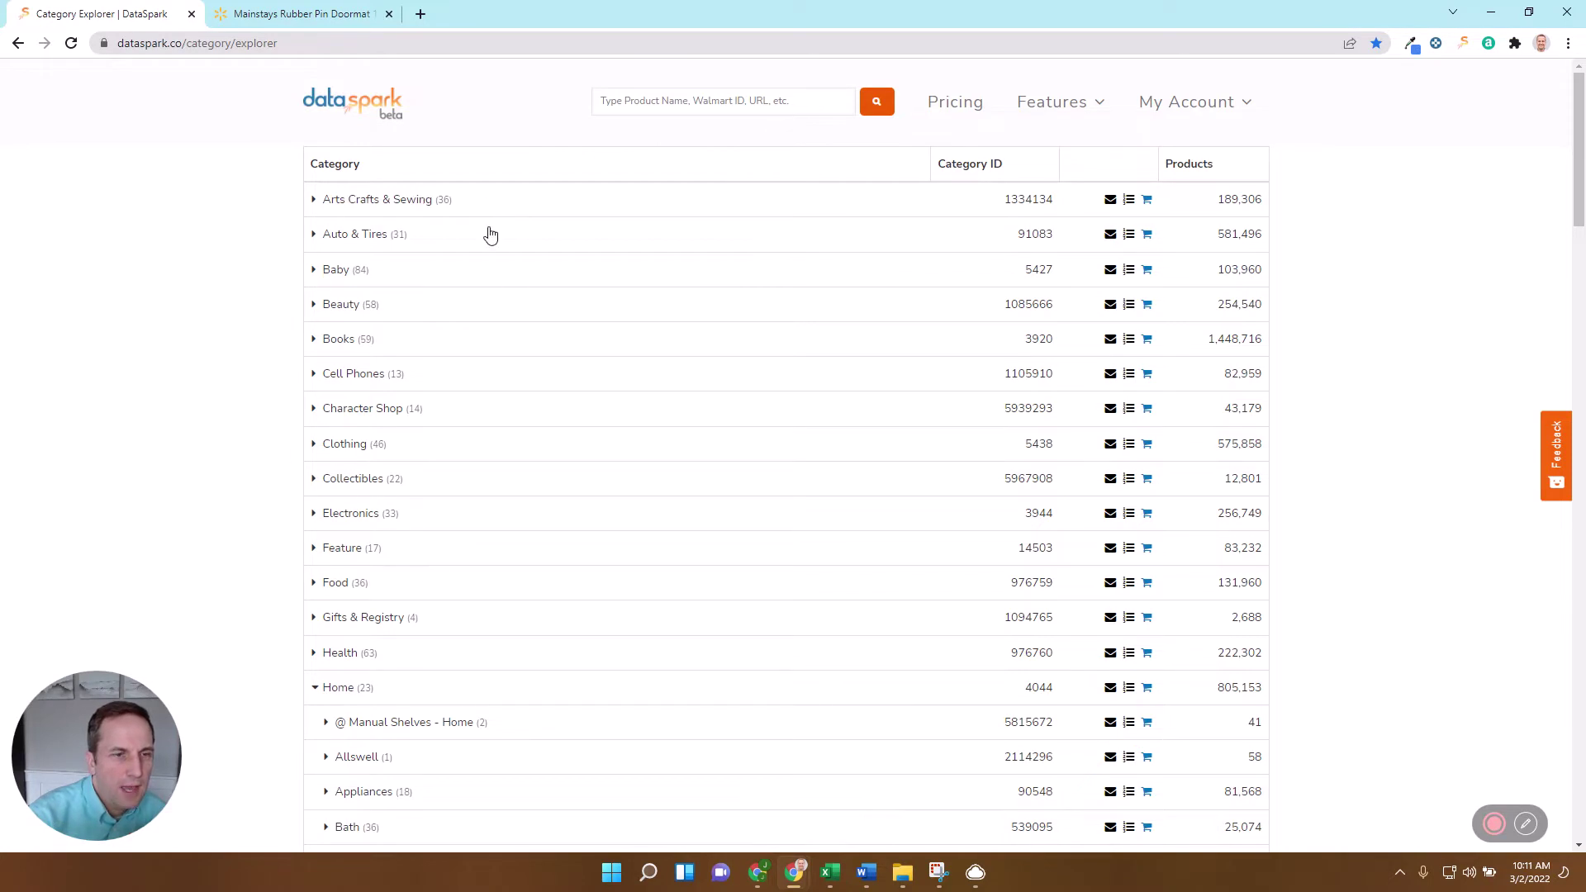
left_click(299, 15)
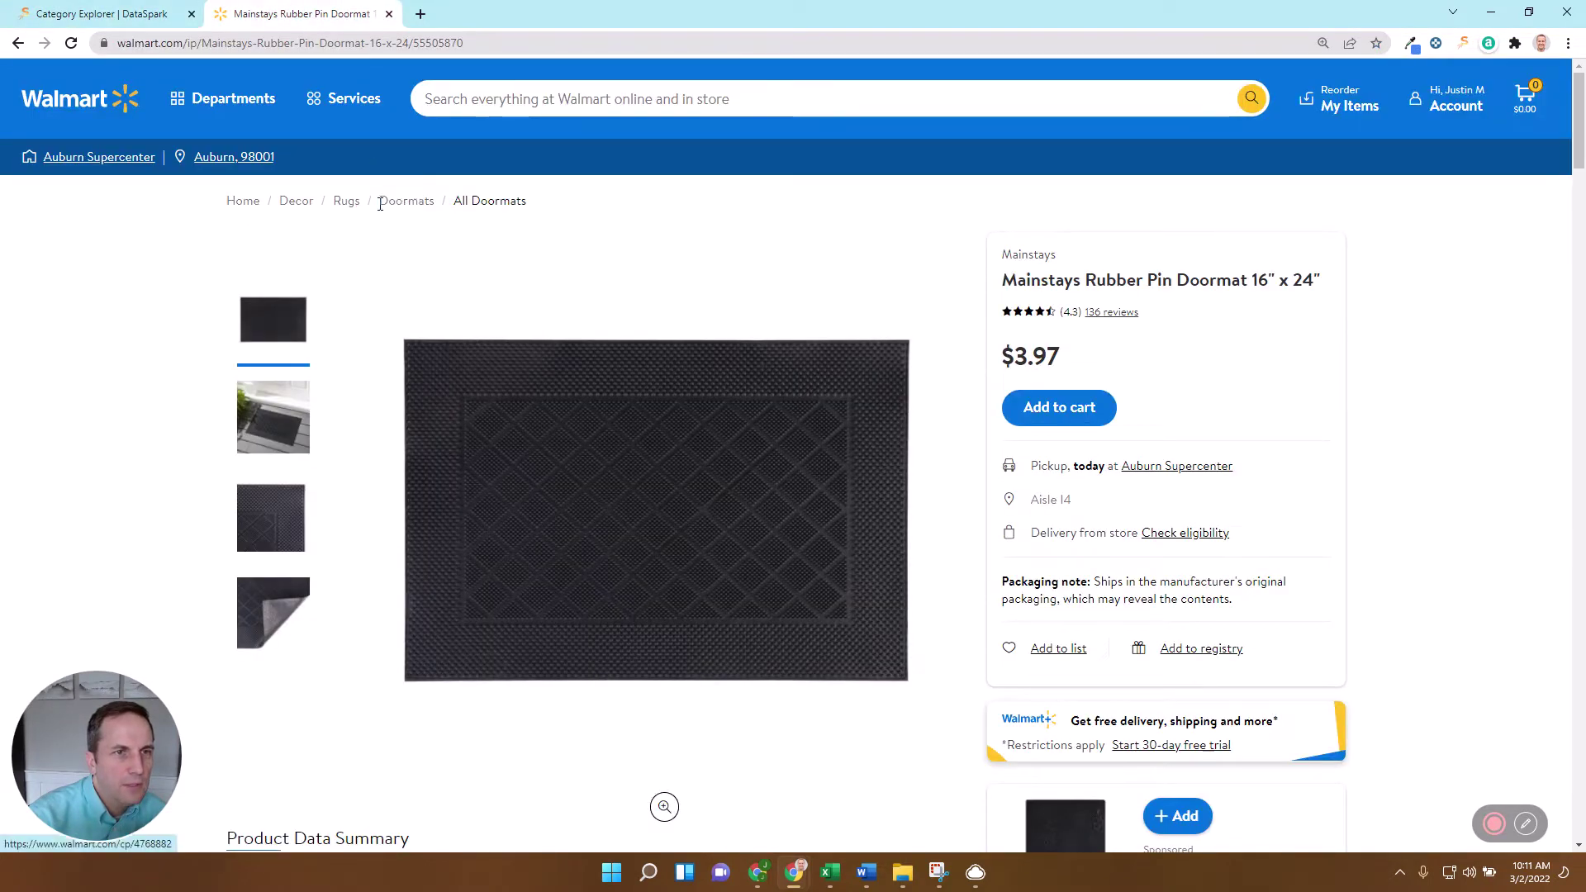
left_click(113, 17)
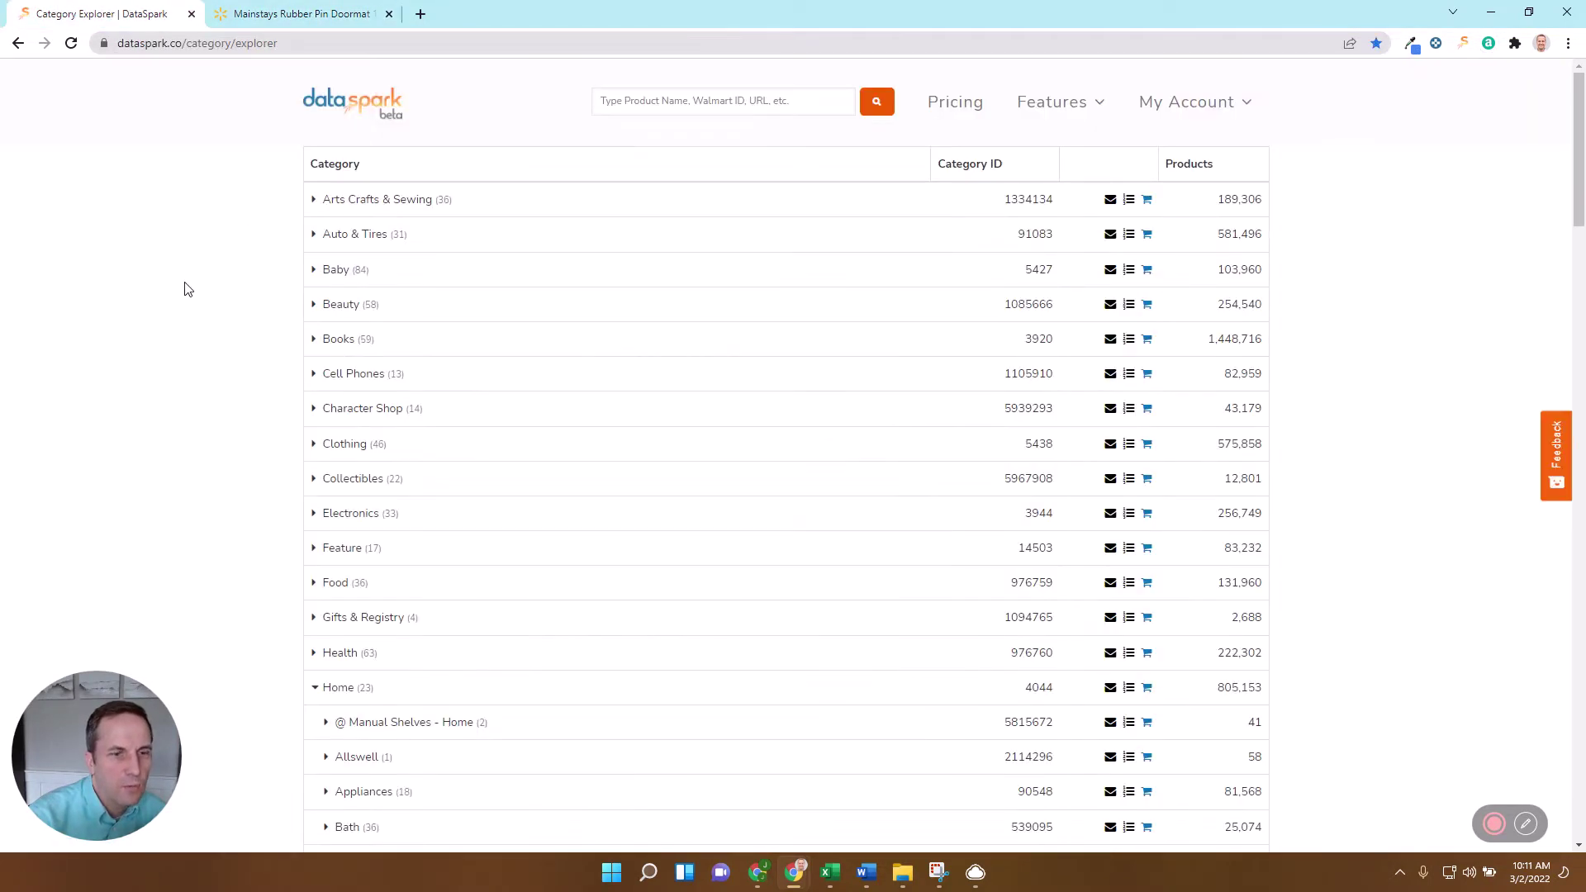
Step: Scroll to Home > Decor > Rugs and open its Best Sellers list
scroll(256, 413, "down", 3)
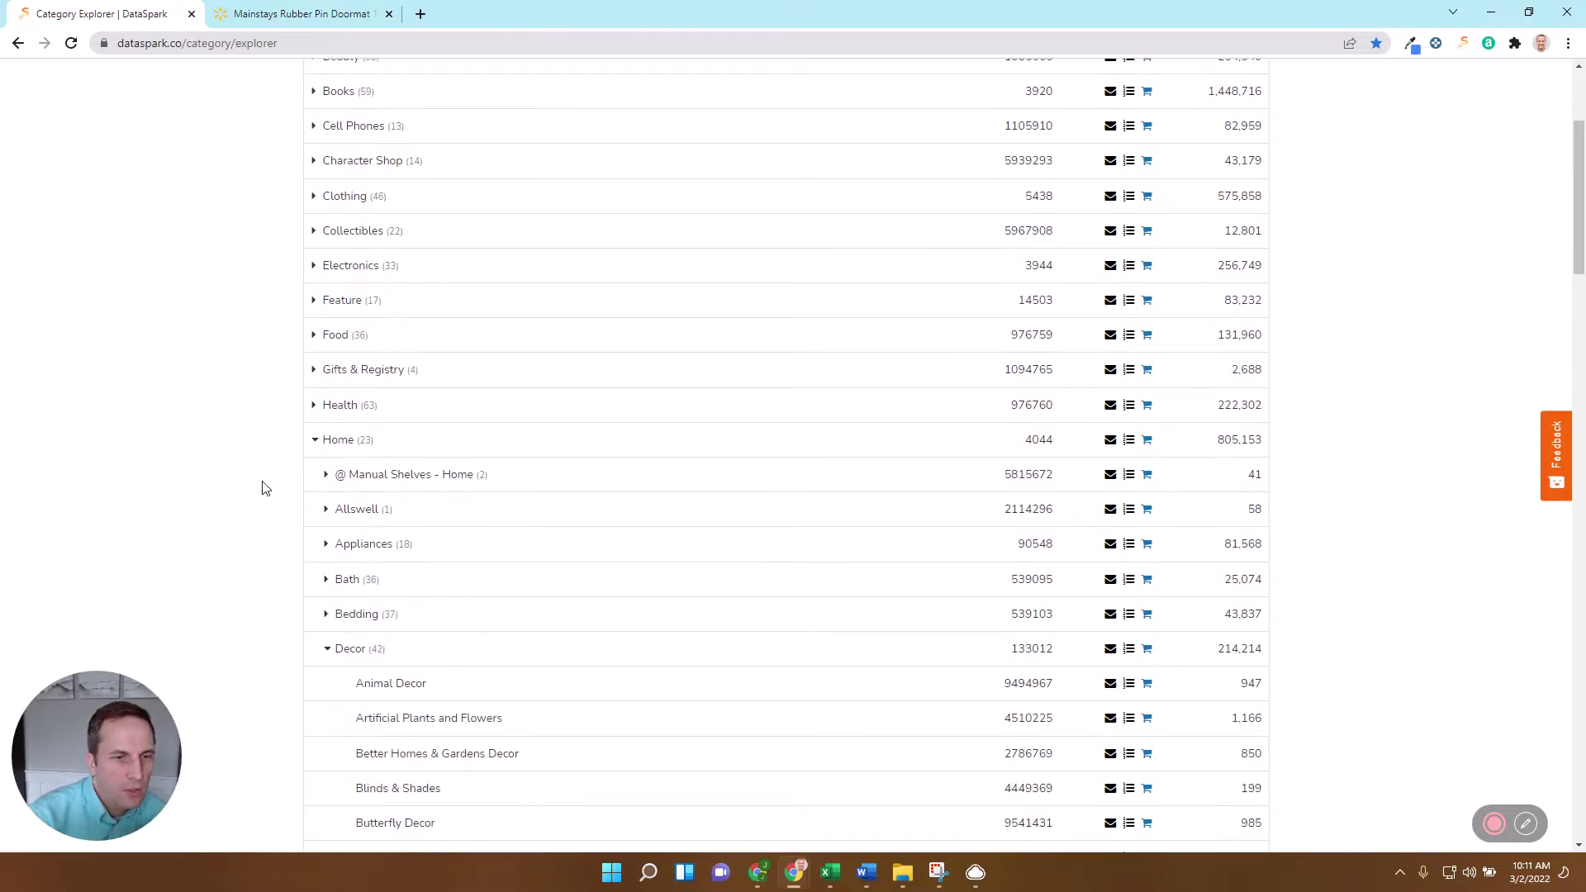
scroll(265, 488, "down", 3)
scroll(277, 496, "down", 9)
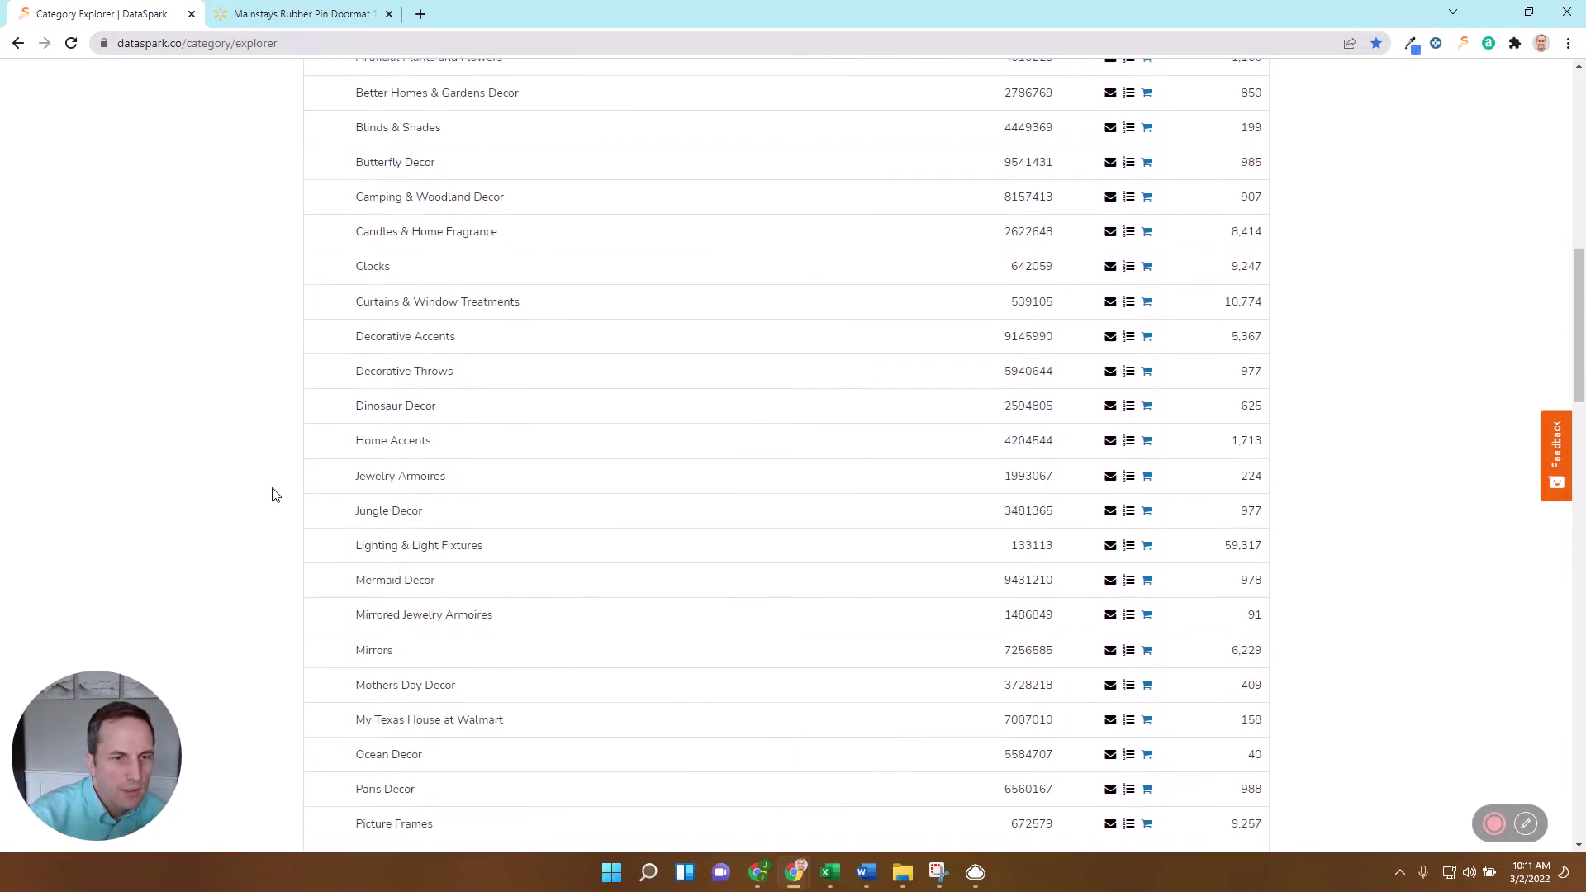
scroll(272, 494, "down", 2)
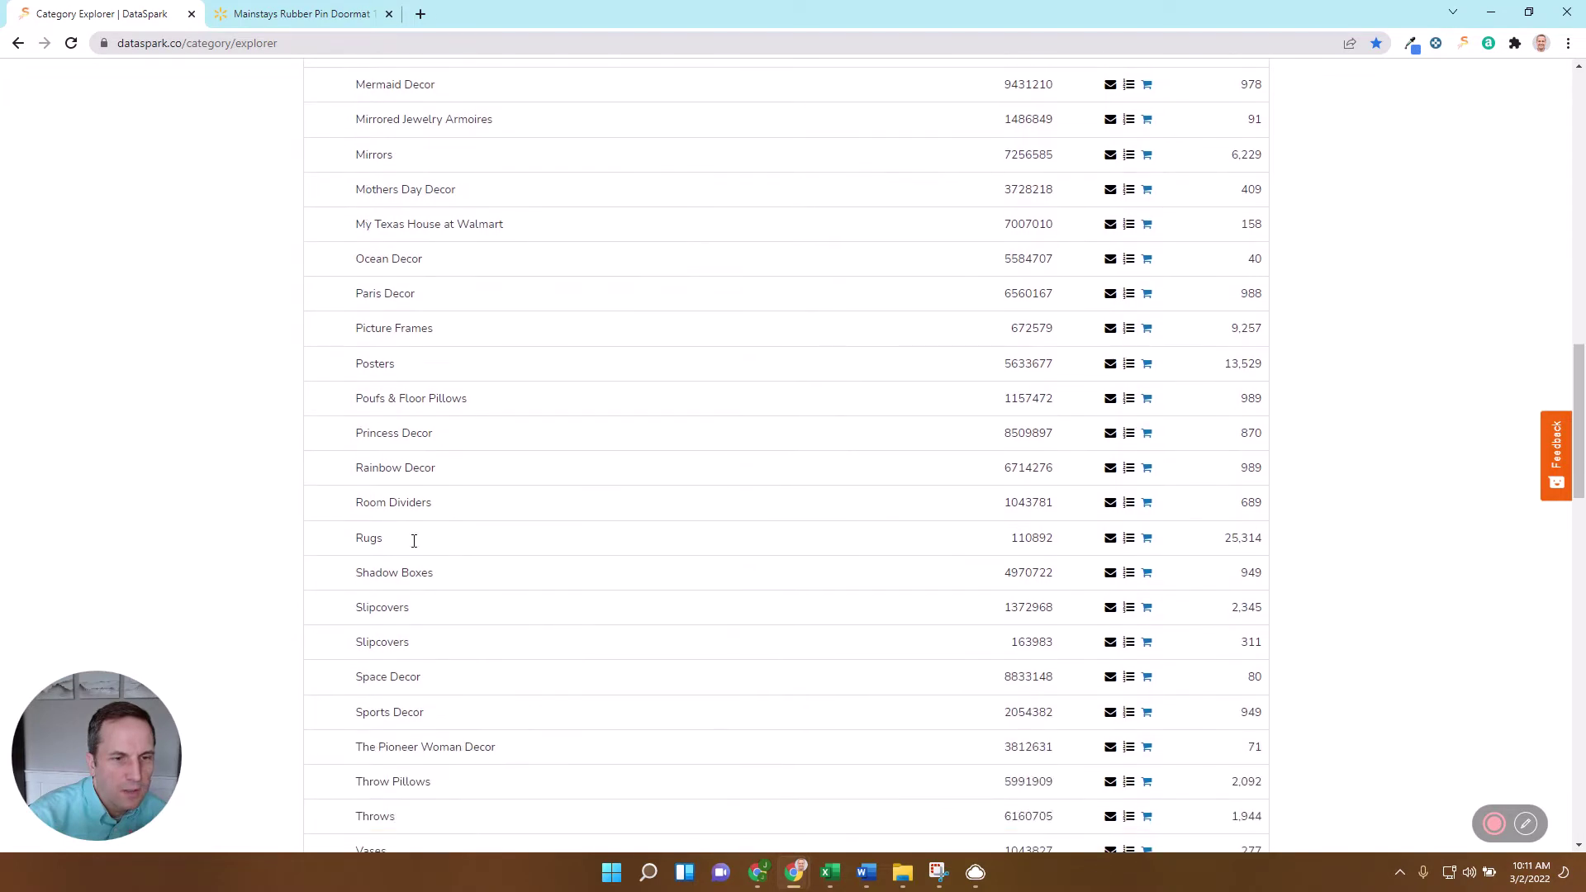
left_click(1129, 539)
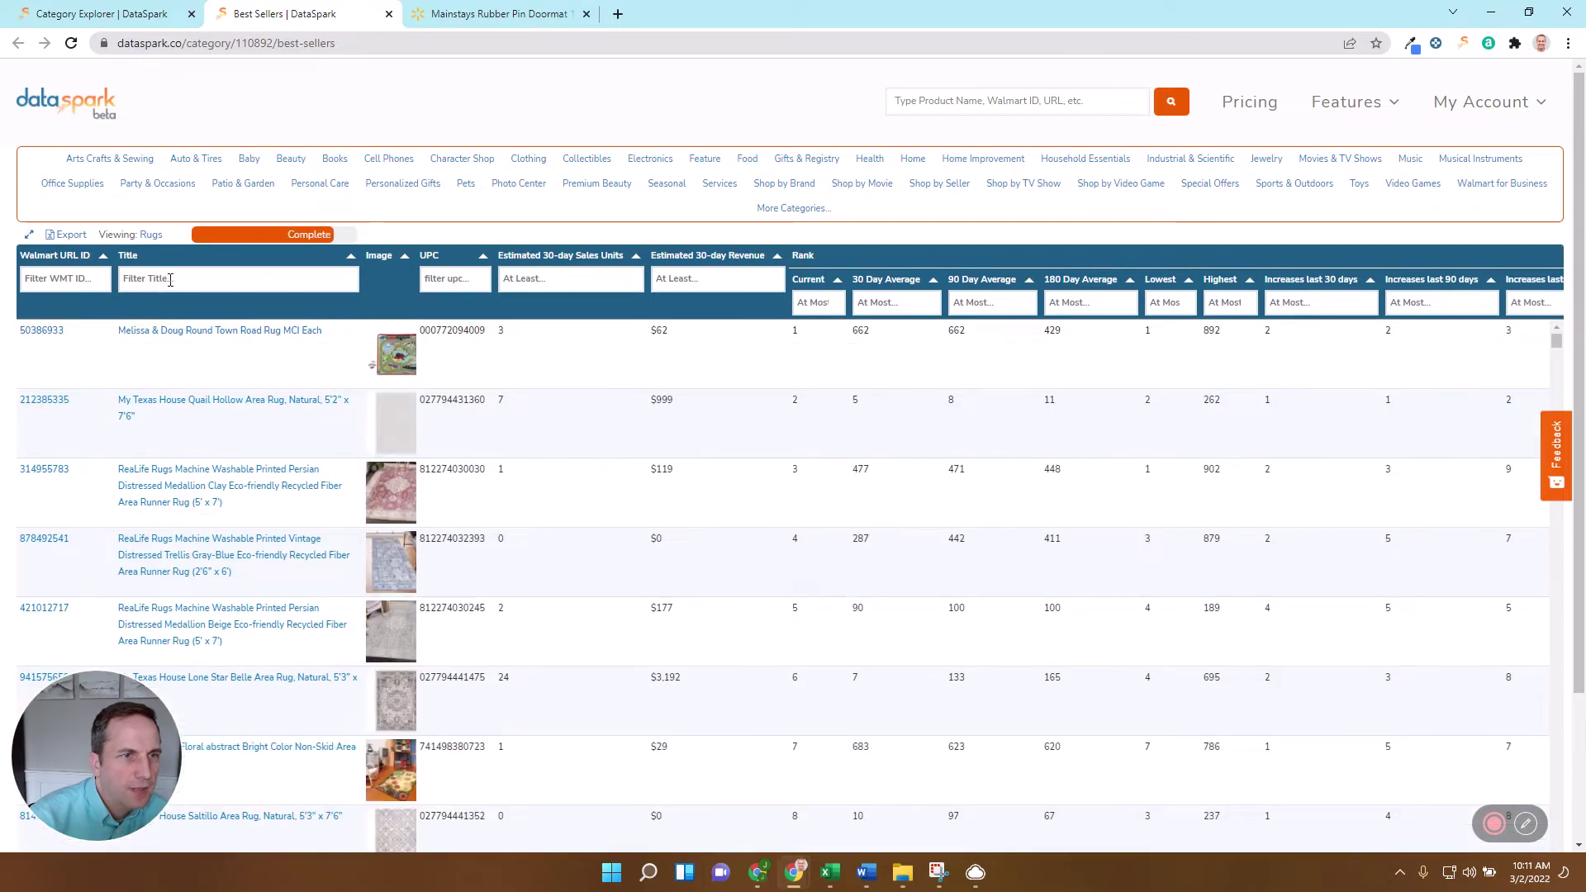
Step: Filter titles by 'doo', sort by 30-day revenue descending, export to CSV and open it in Excel
left_click(170, 279)
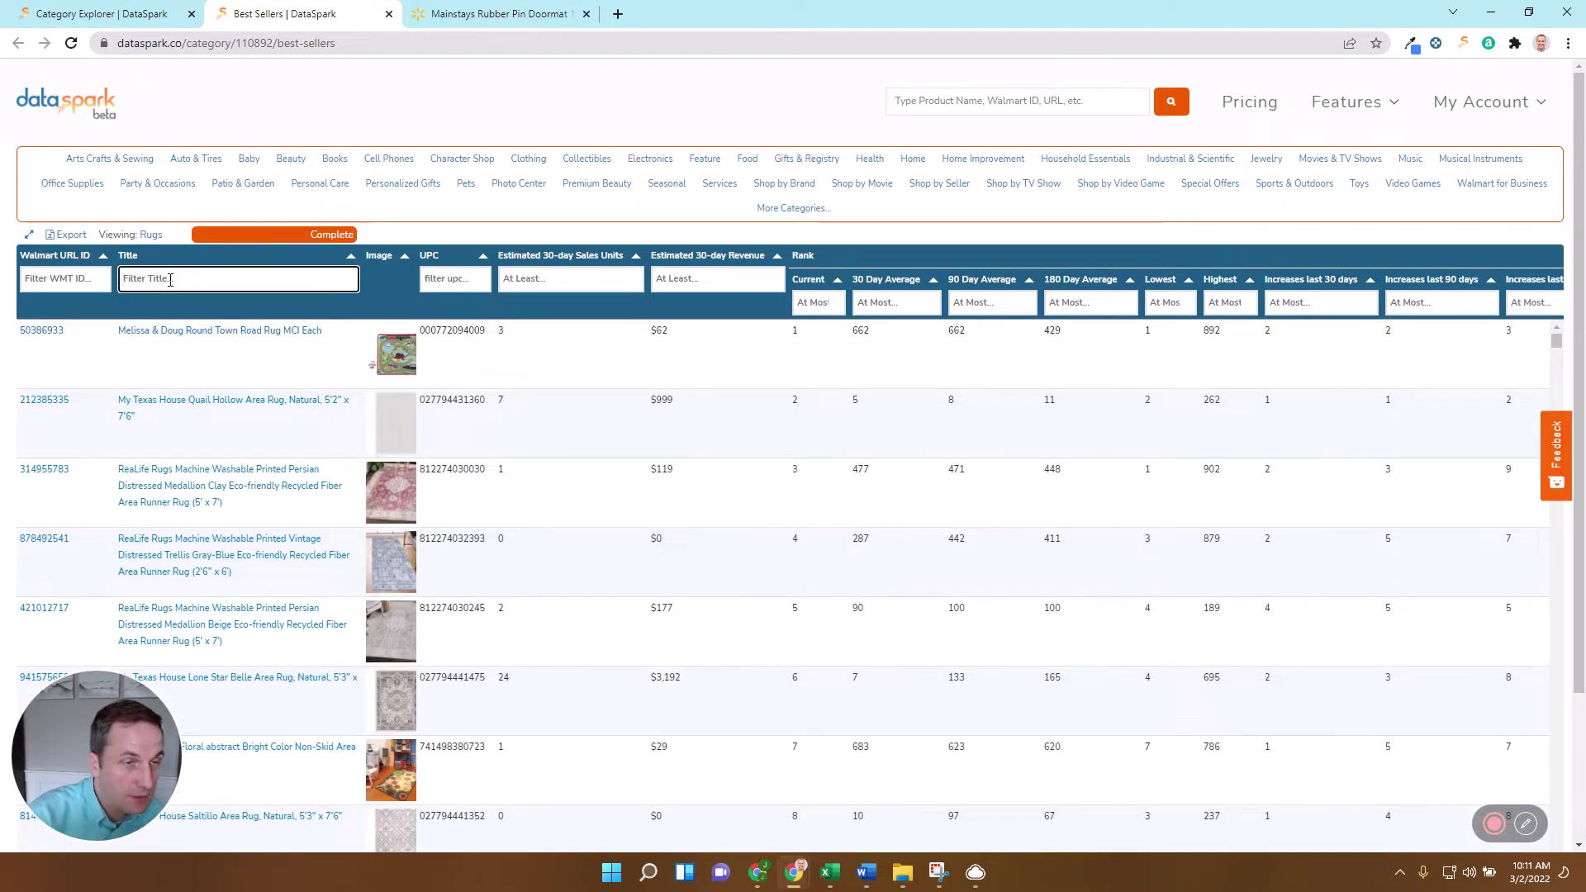
type("doormat")
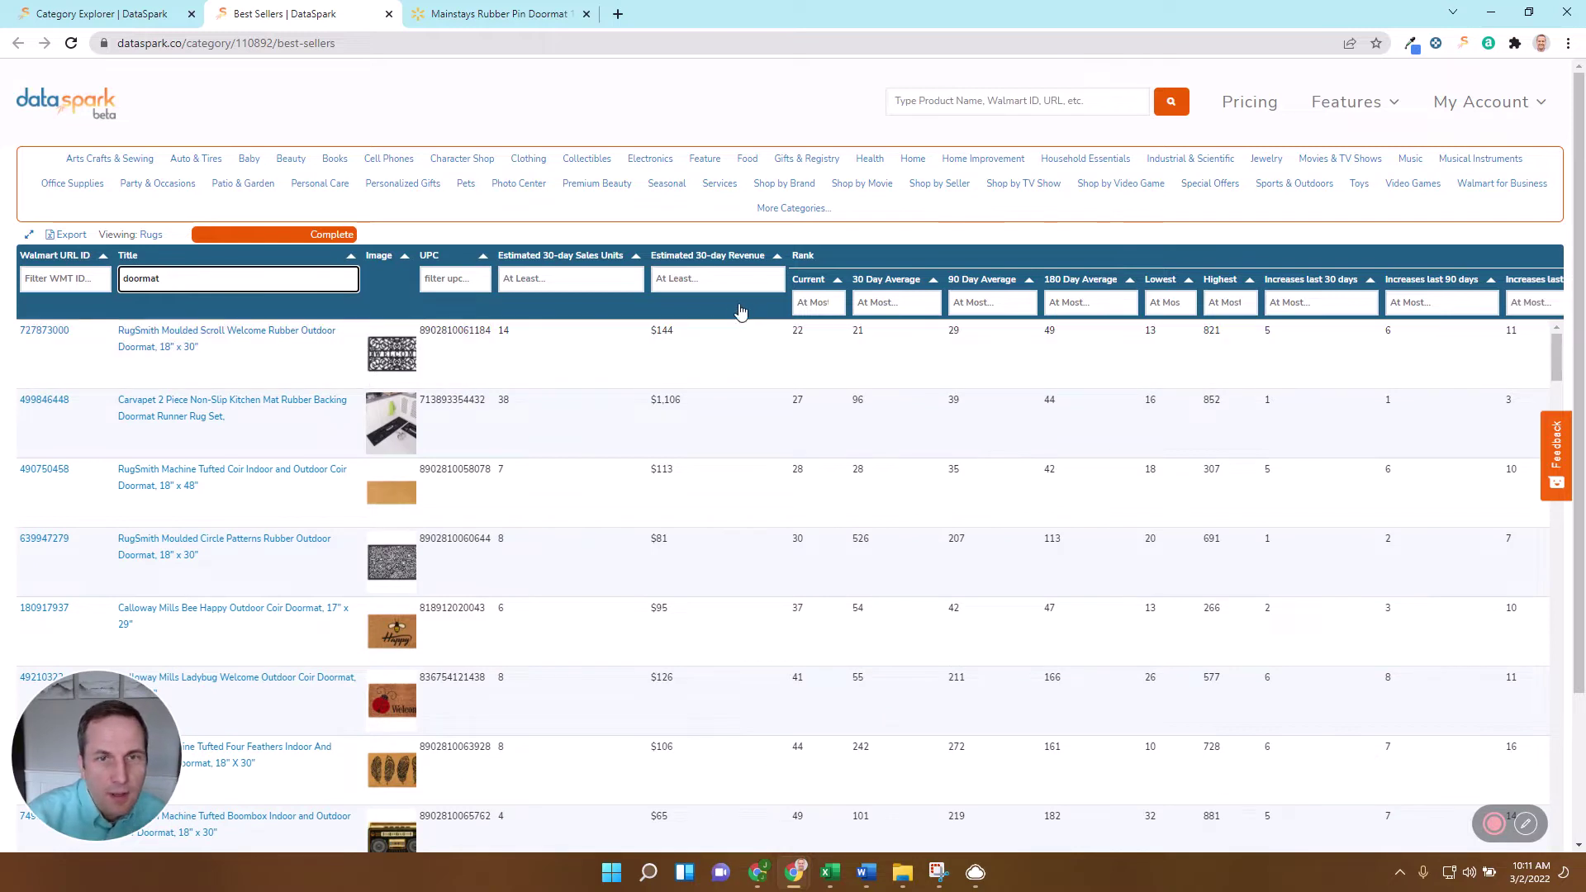
left_click(708, 257)
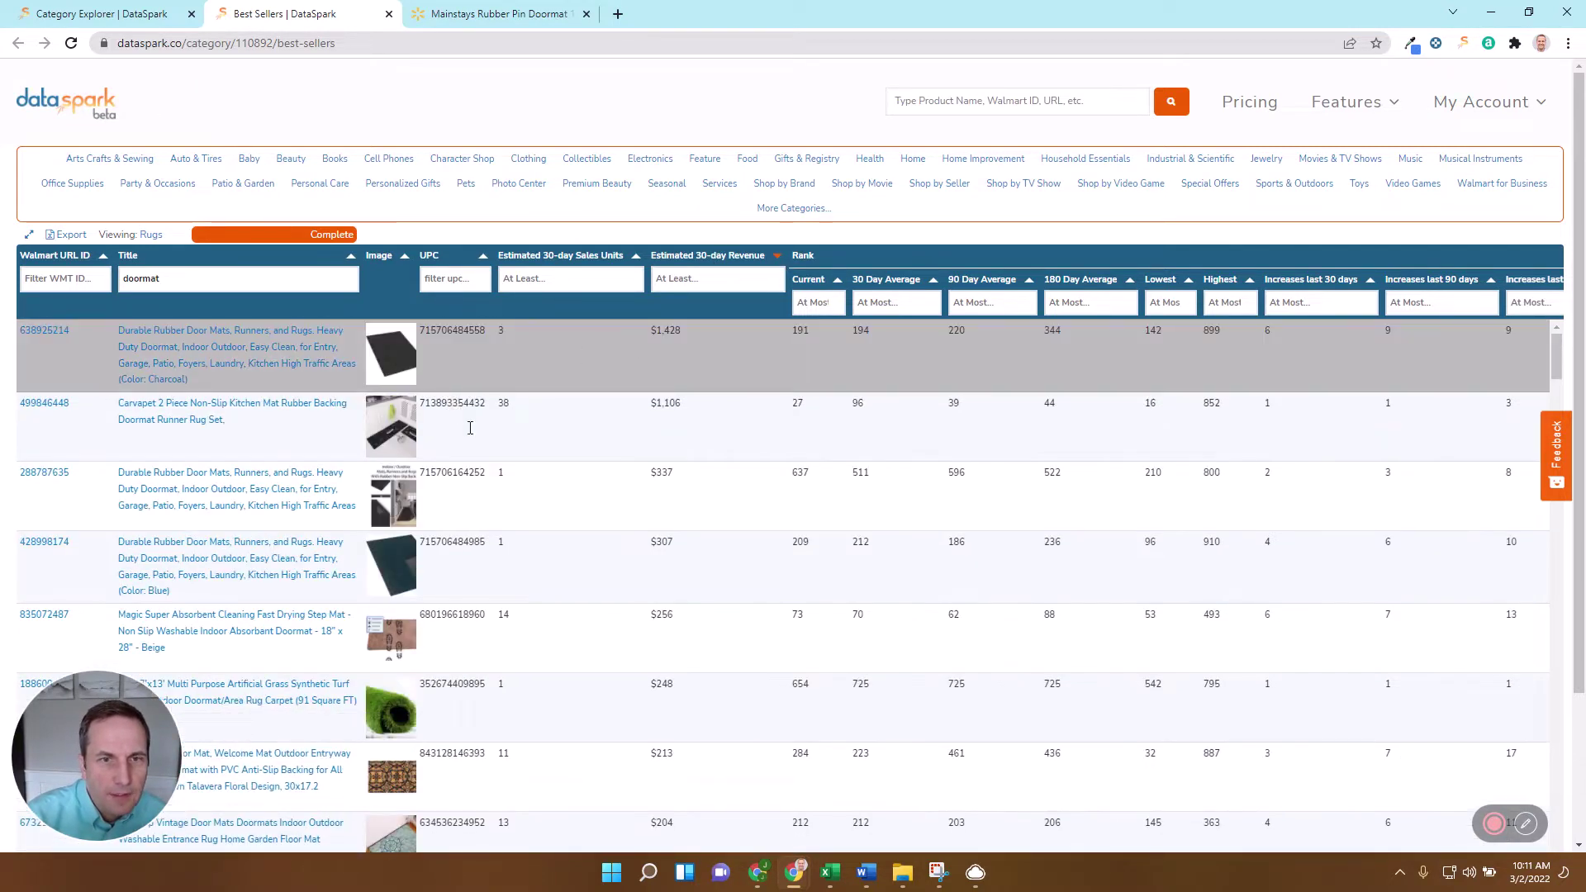
left_click(69, 235)
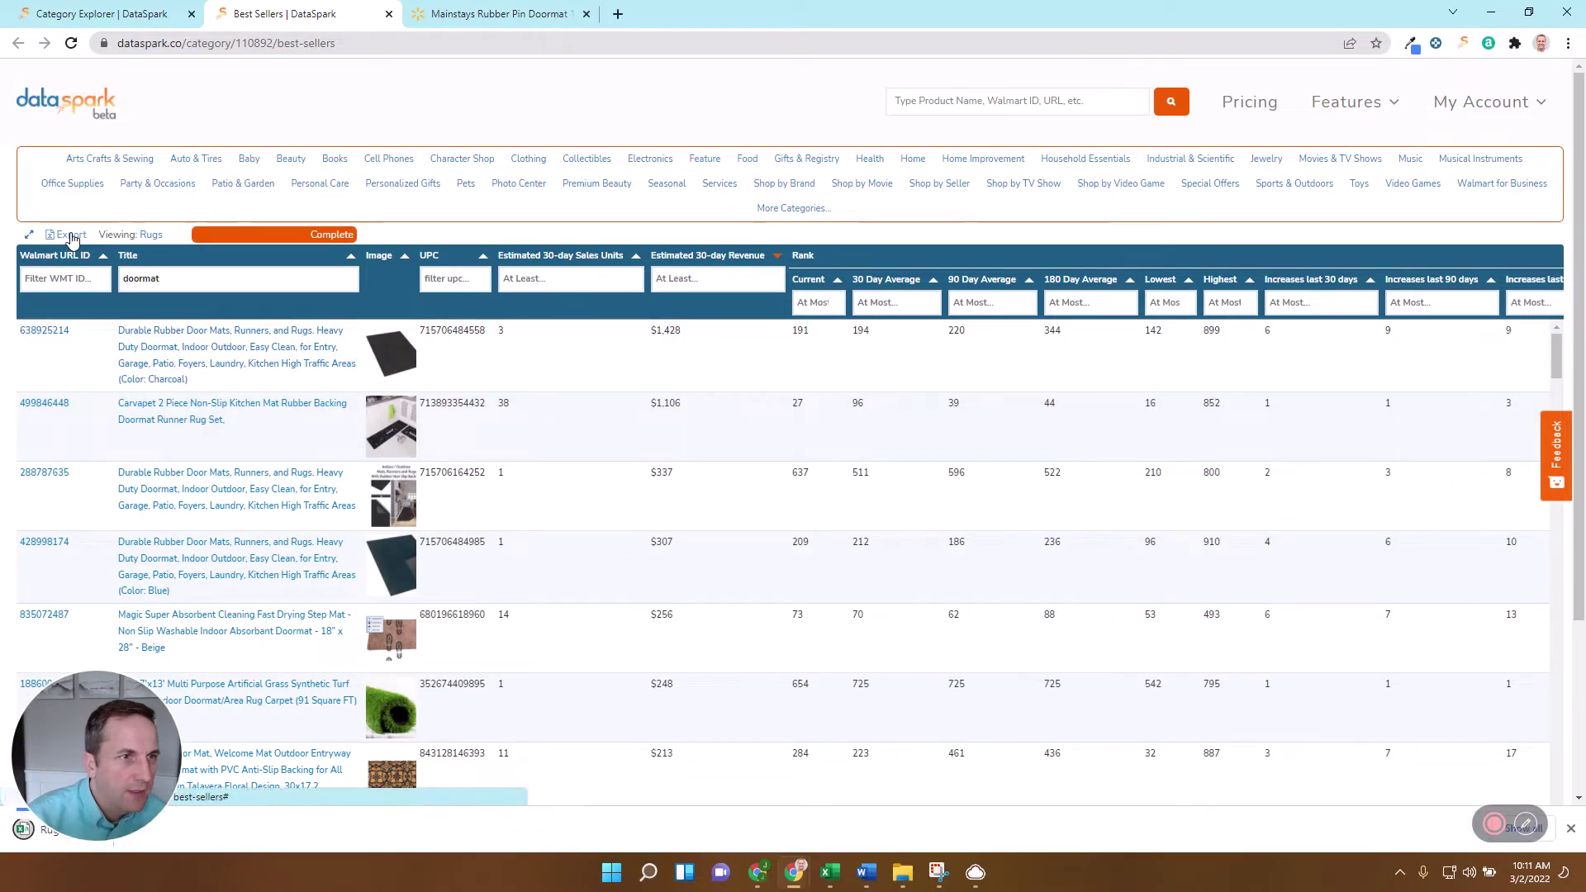
left_click(138, 844)
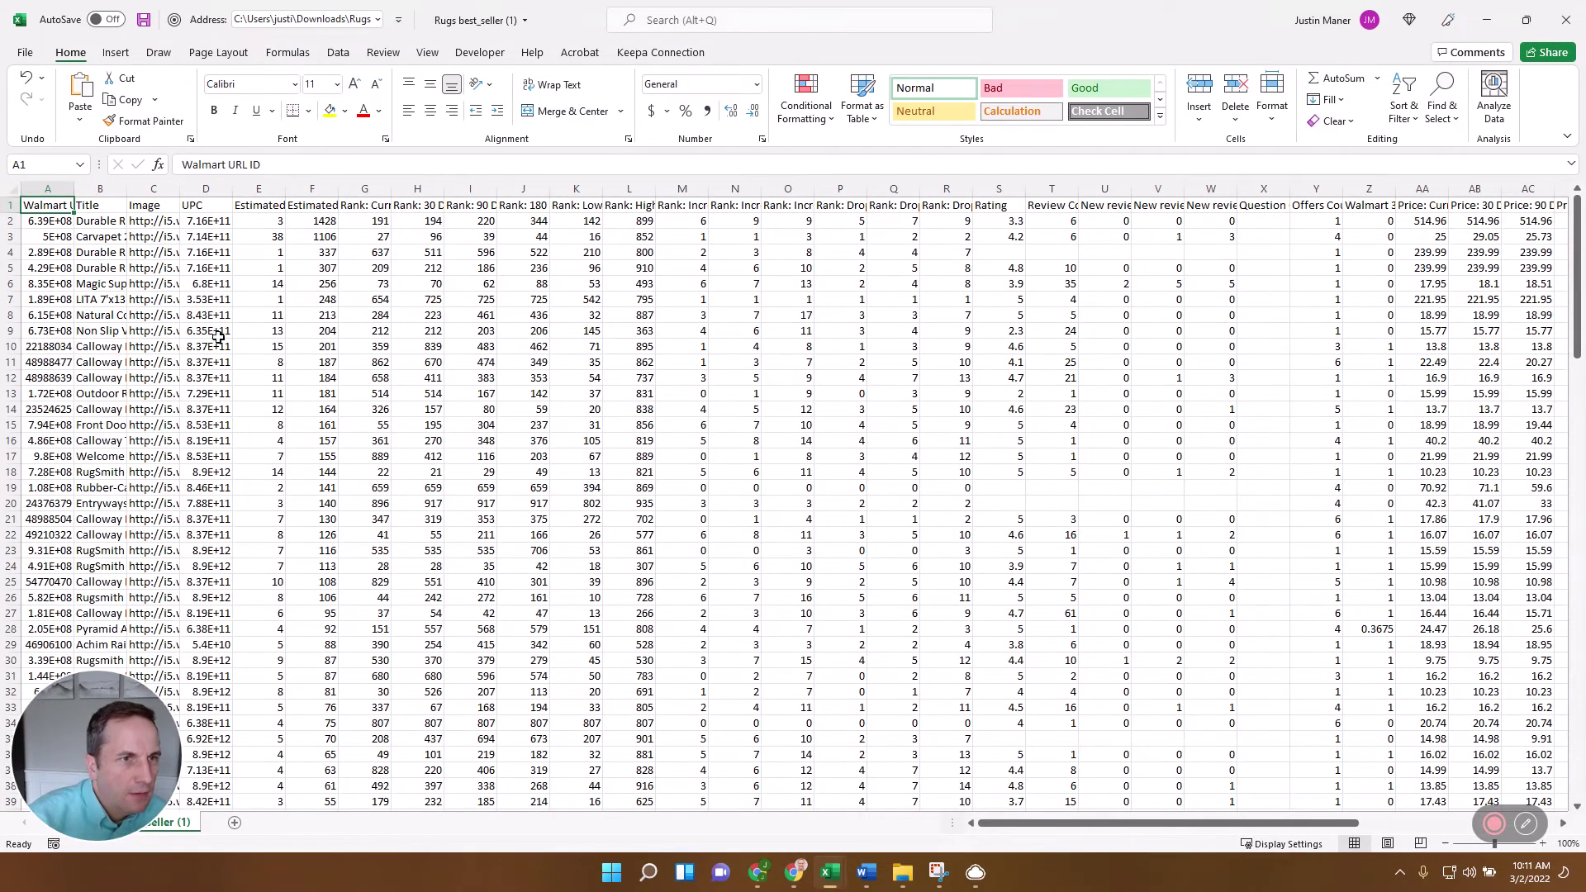
Step: Review the top doormat (revenue 1428) and add AutoFilter arrows to the header row
left_click(193, 251)
left_click(309, 219)
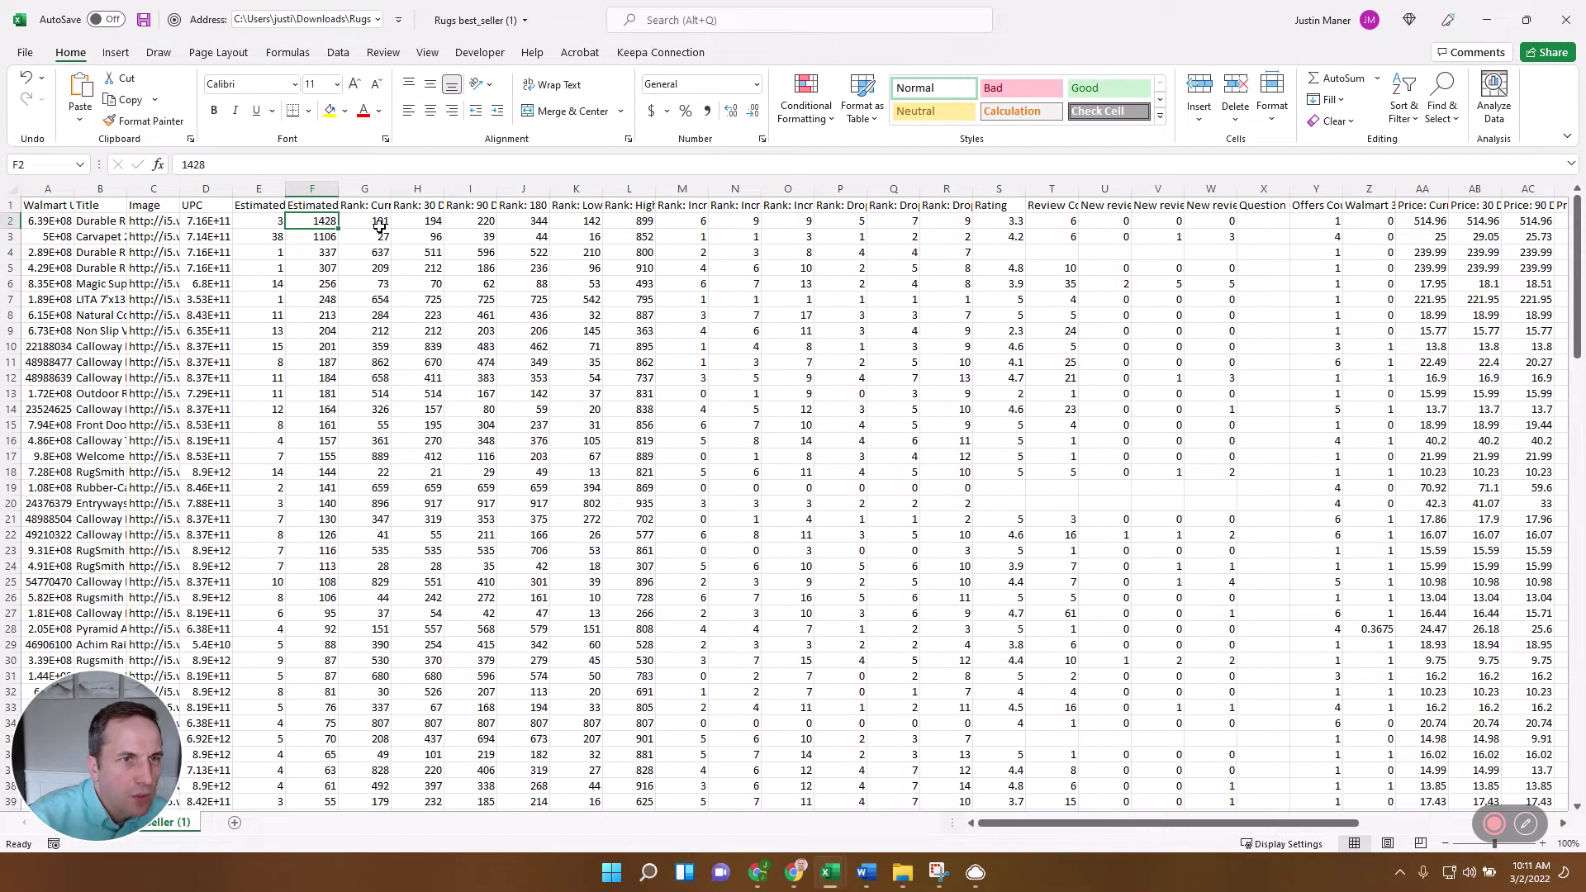
left_click(90, 226)
key("Down")
key("Up")
key("Up")
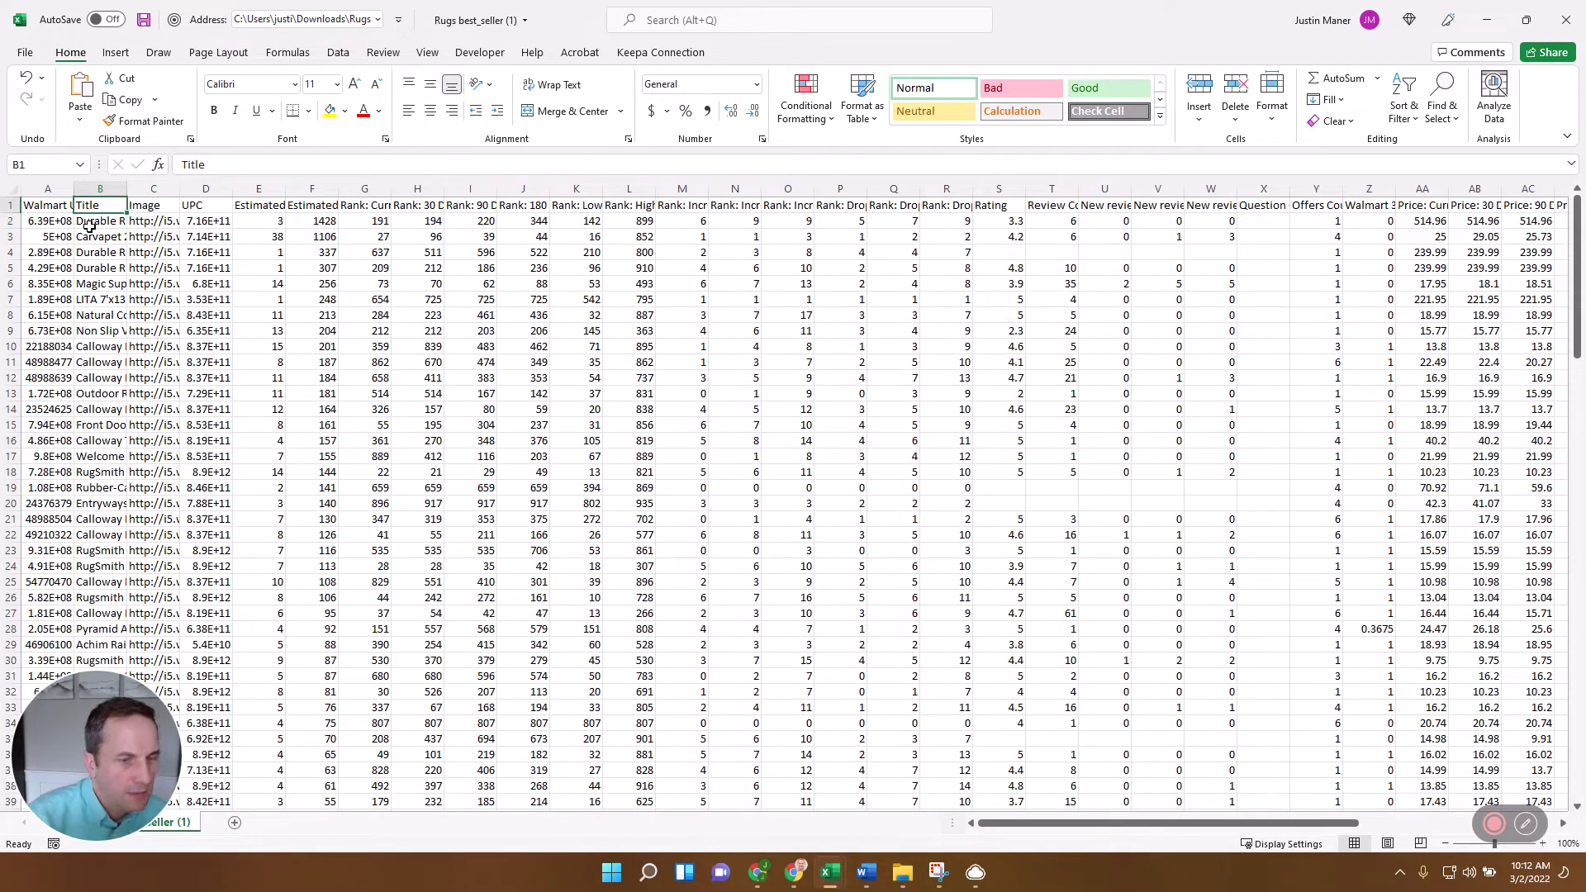
key("alt+d")
key("f")
key("f")
key("alt+Down")
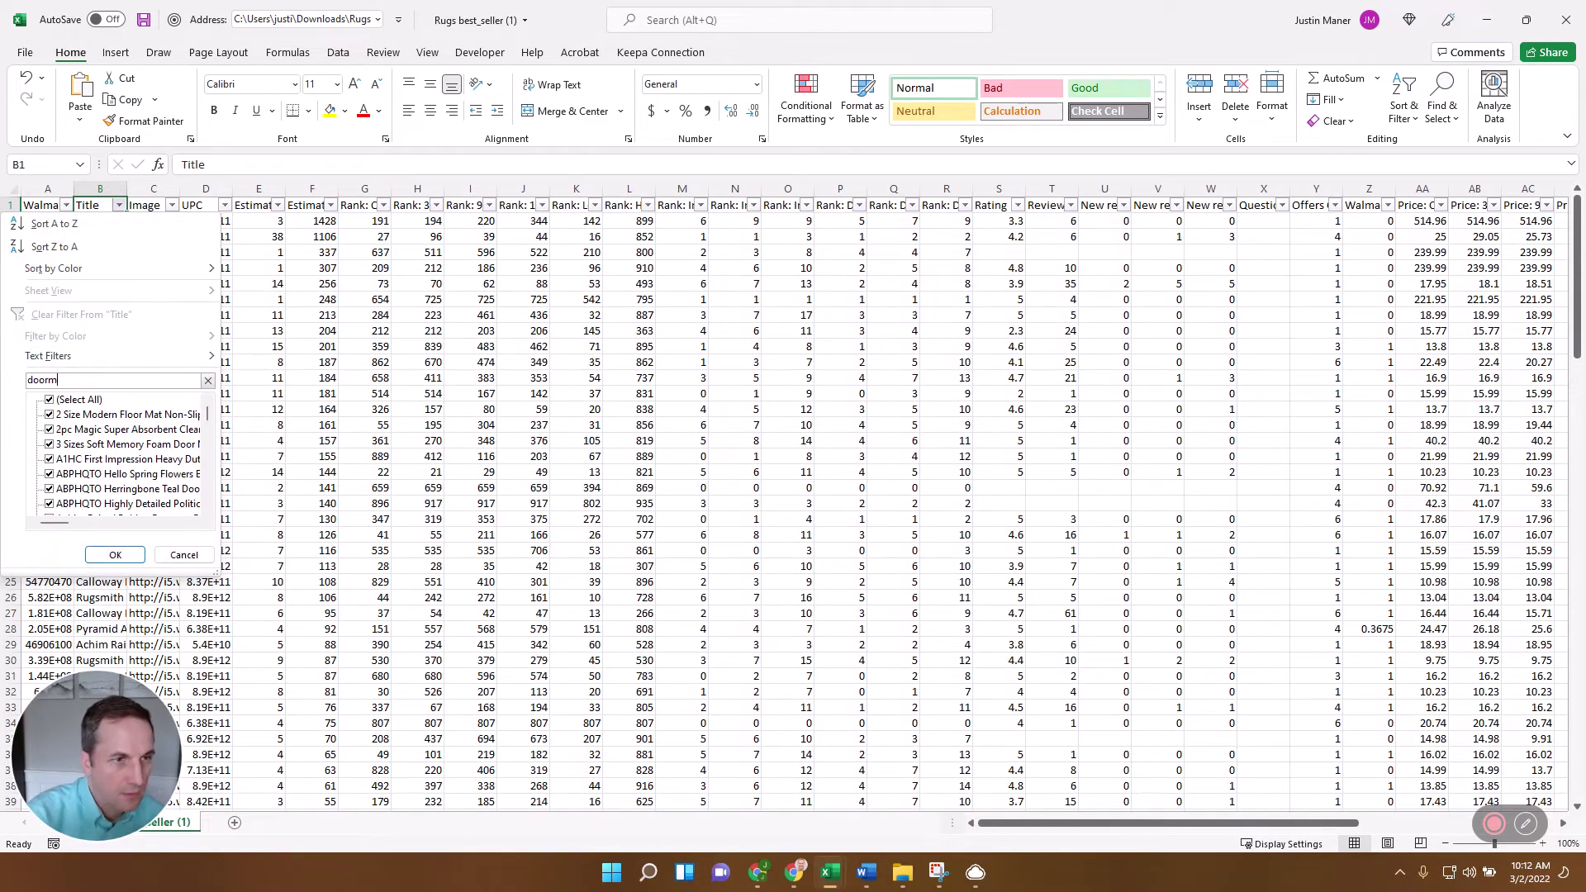
key("Escape")
Step: Widen column A to show full Walmart URL IDs and copy the first sixteen, A2:A17
key("Down")
key("Left")
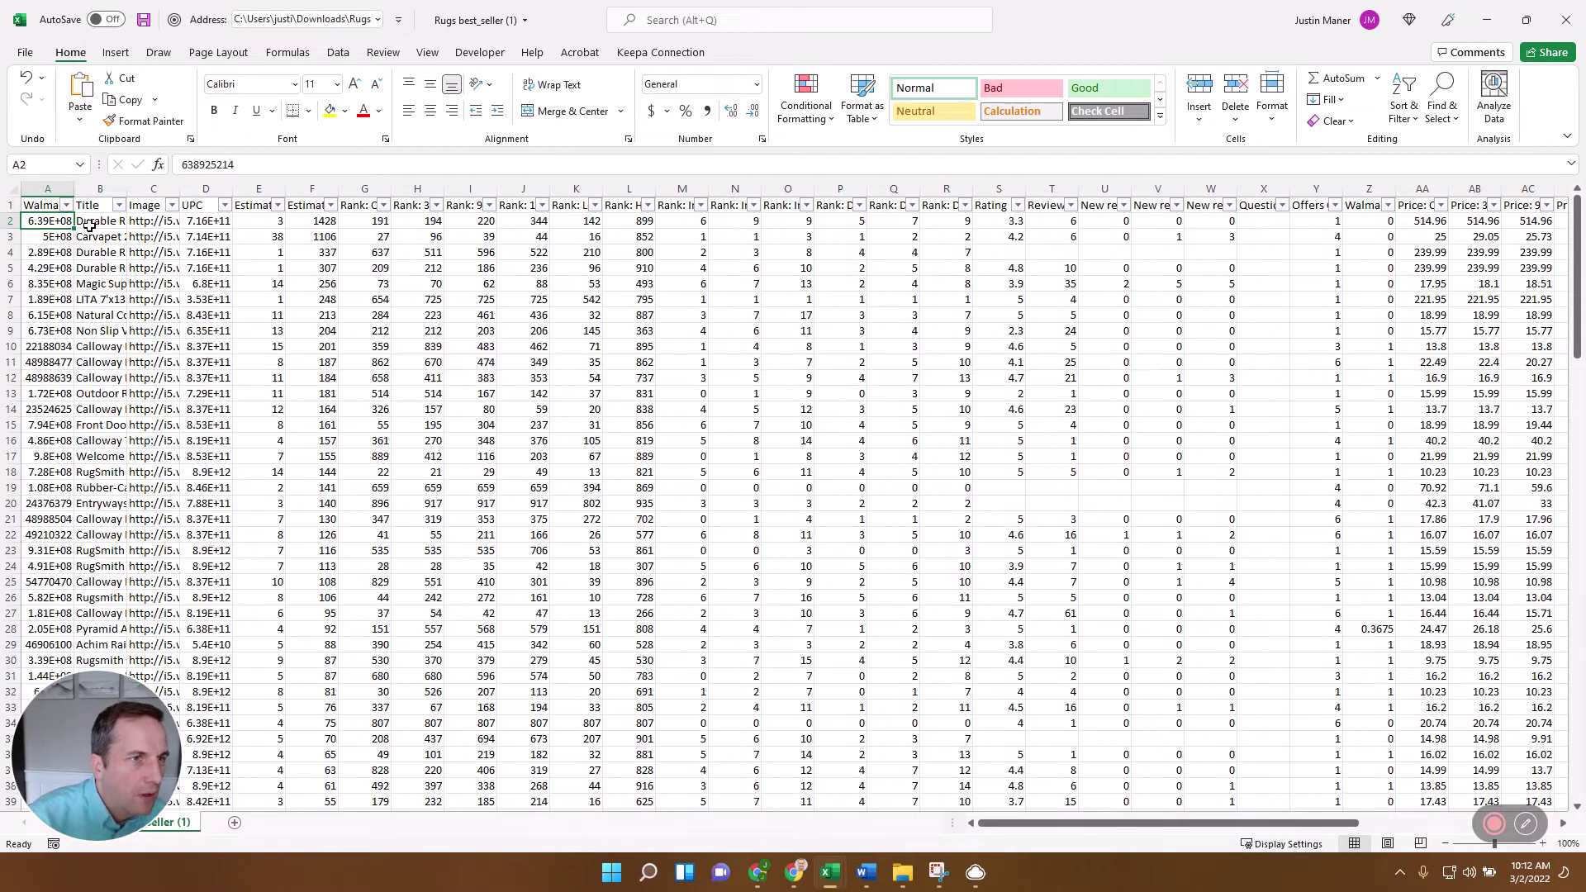
left_click_drag(75, 189, 209, 189)
key("shift+Down")
key("shift+Down")
key("shift+Down")
key("shift+Down")
key("shift+Down")
key("shift+Down")
key("shift+Down")
key("shift+Down")
key("shift+Down")
key("shift+Down")
key("shift+Down")
key("shift+Down")
key("shift+Down")
key("shift+Down")
key("shift+Down")
key("shift+Down")
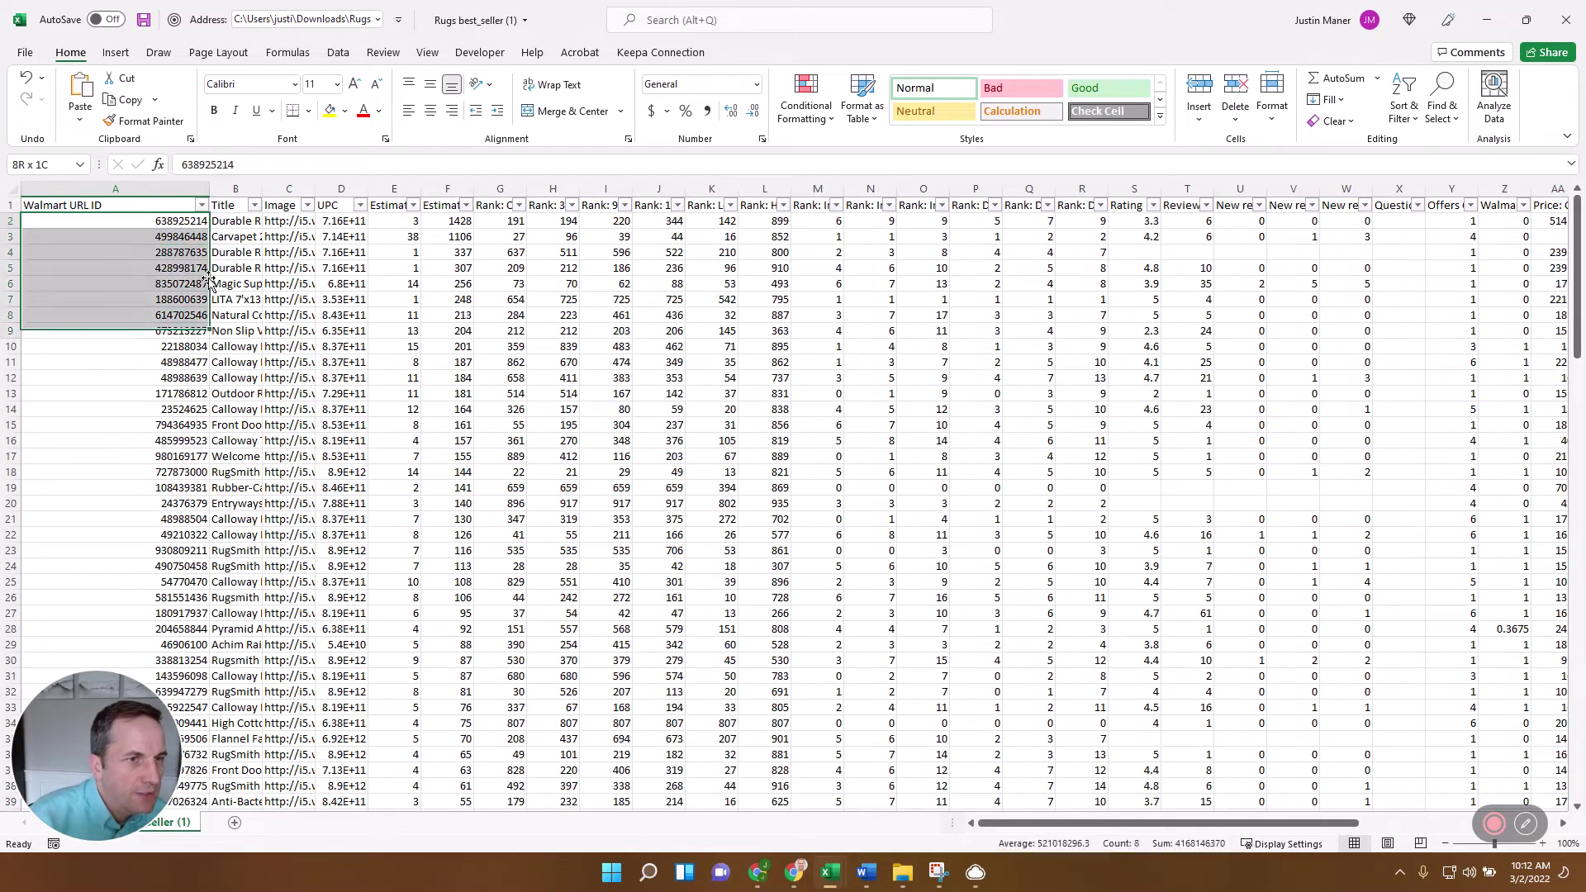
key("shift+Up")
key("ctrl+c")
key("super+Tab")
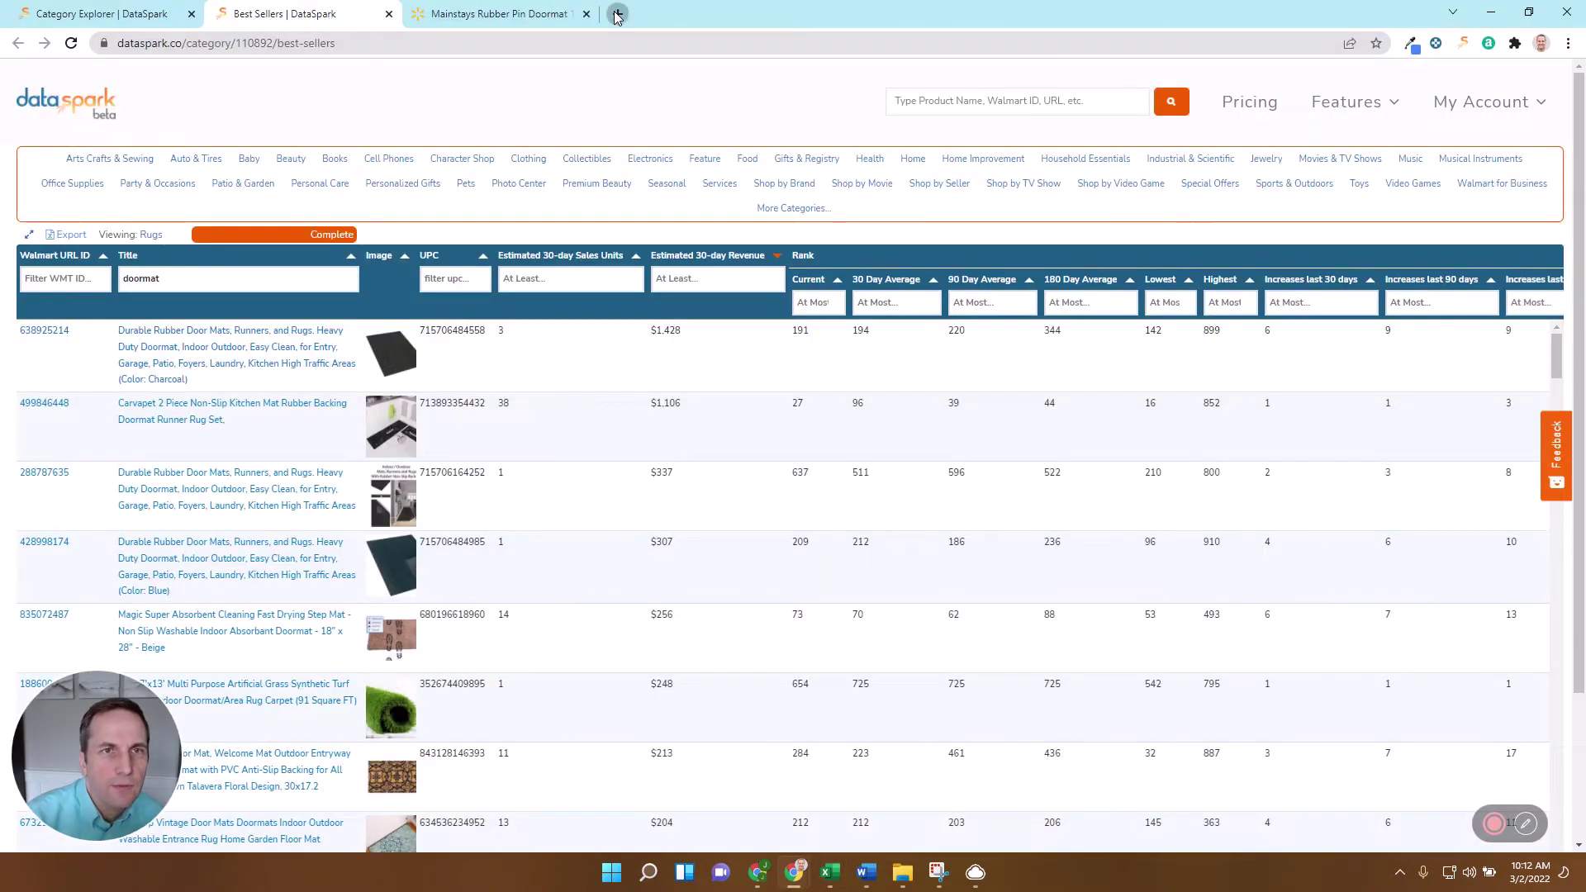
Step: Create a new blank spreadsheet in Google Sheets
left_click(616, 14)
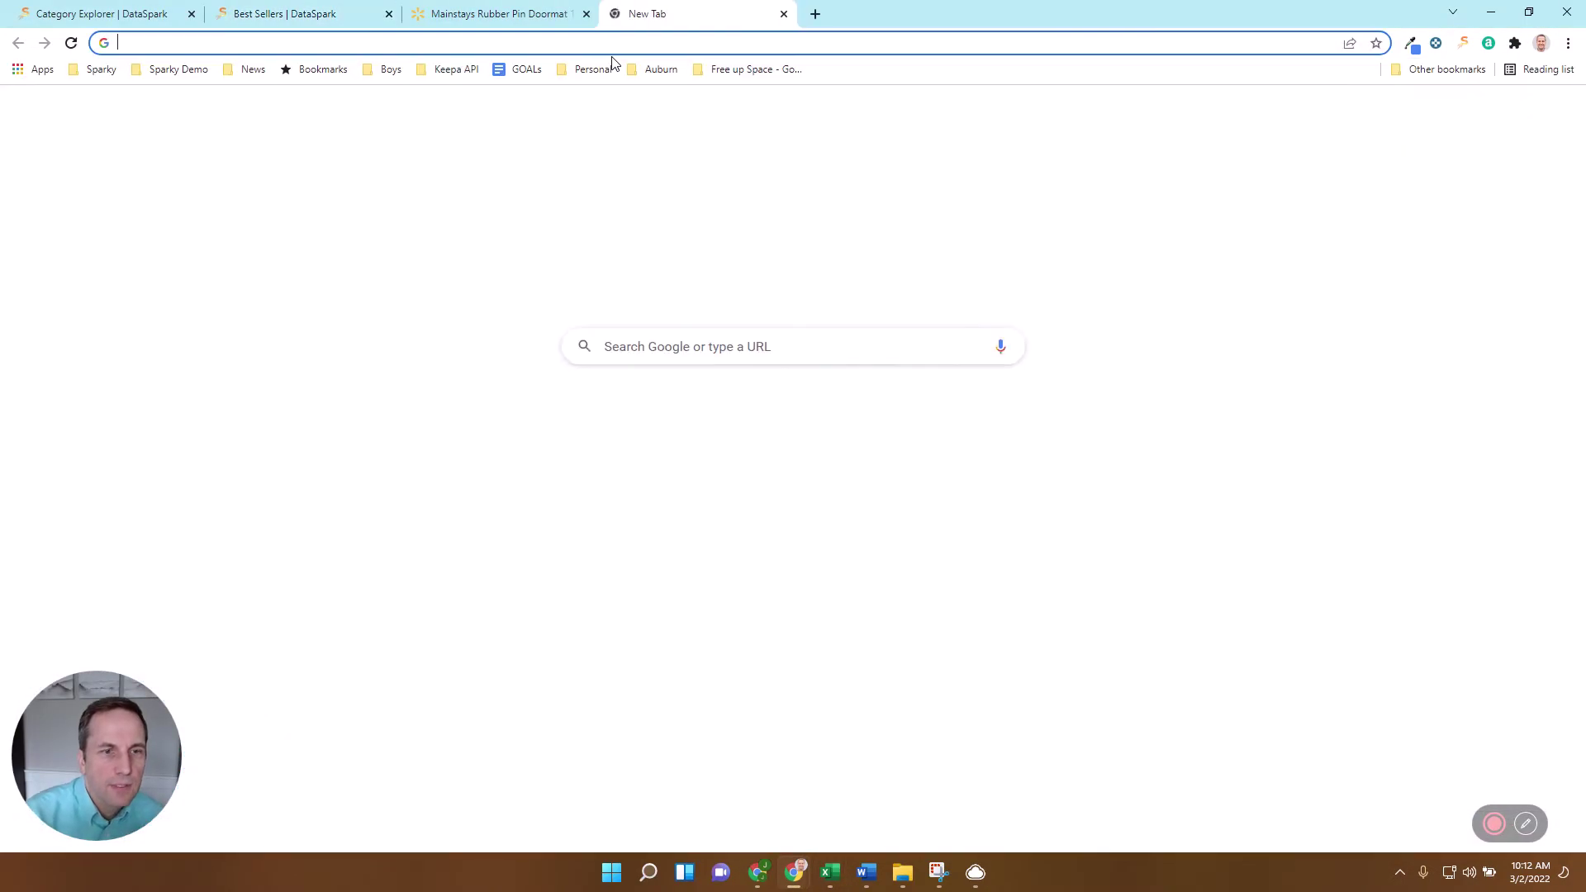
type("she")
key("Return")
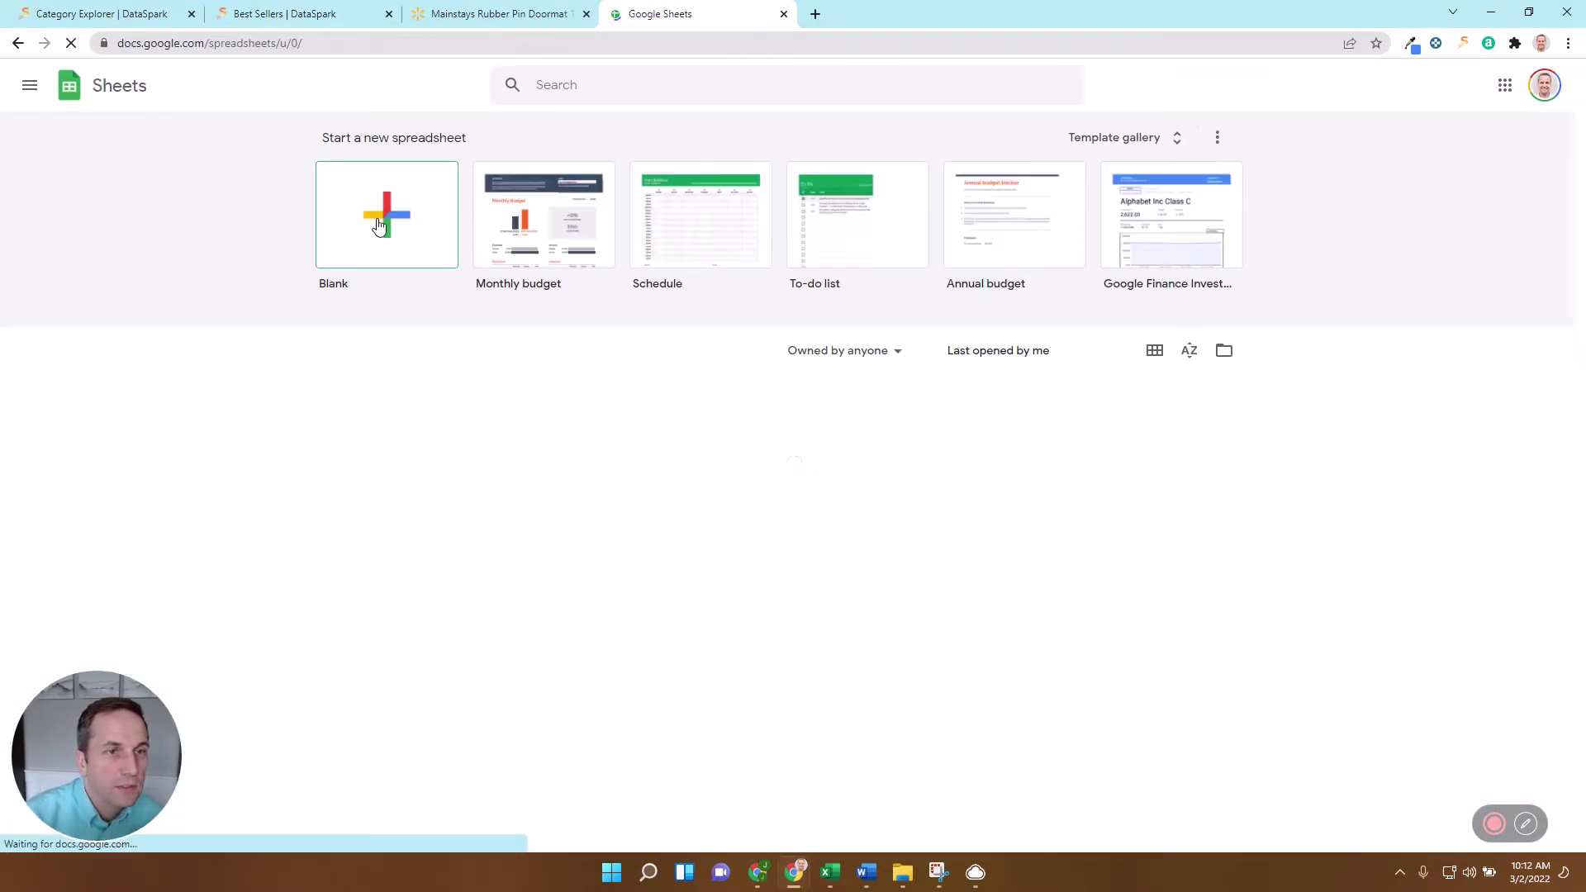
left_click(382, 217)
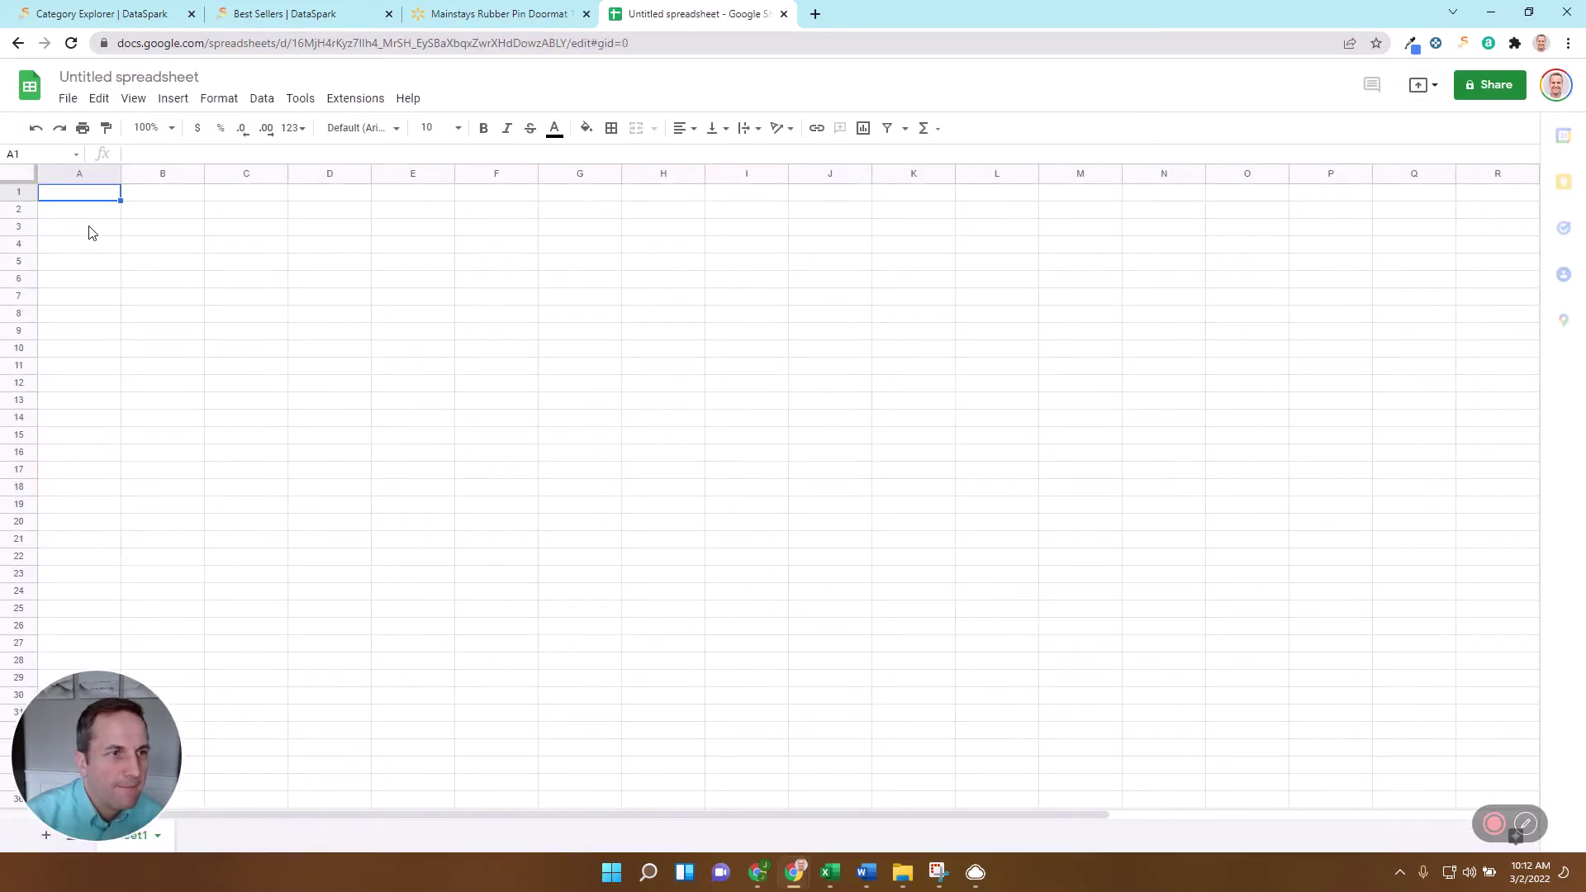
Step: Paste the Walmart URL ID column into A1 and select the 16 IDs in A2:A17
key("alt+Tab")
left_click_drag(124, 207, 129, 232)
key("ctrl+v")
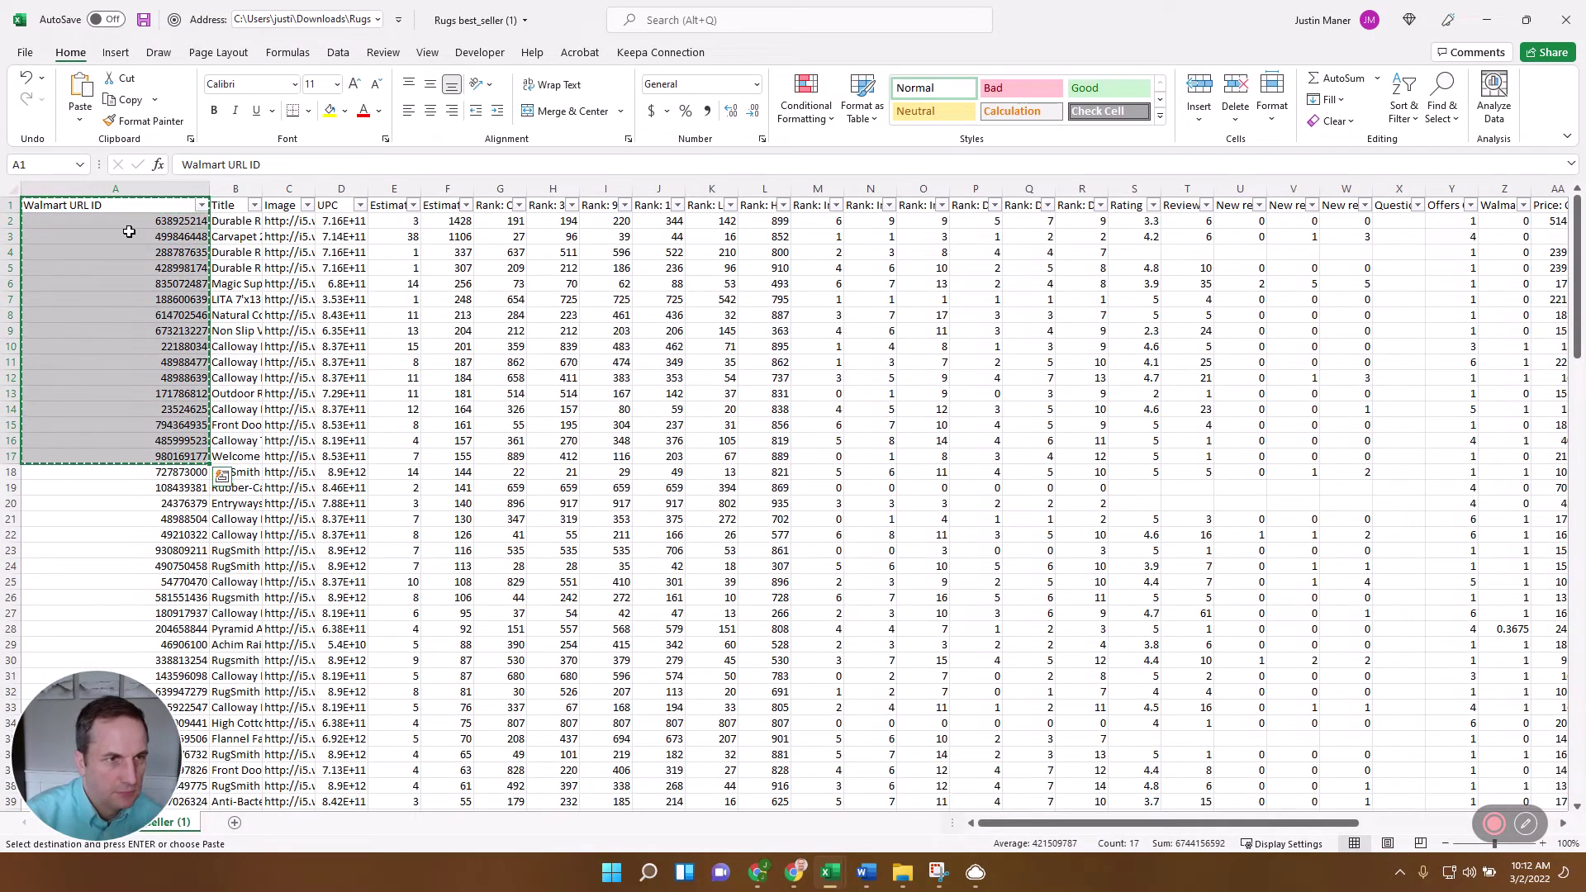
key("alt+Tab")
key("ctrl+v")
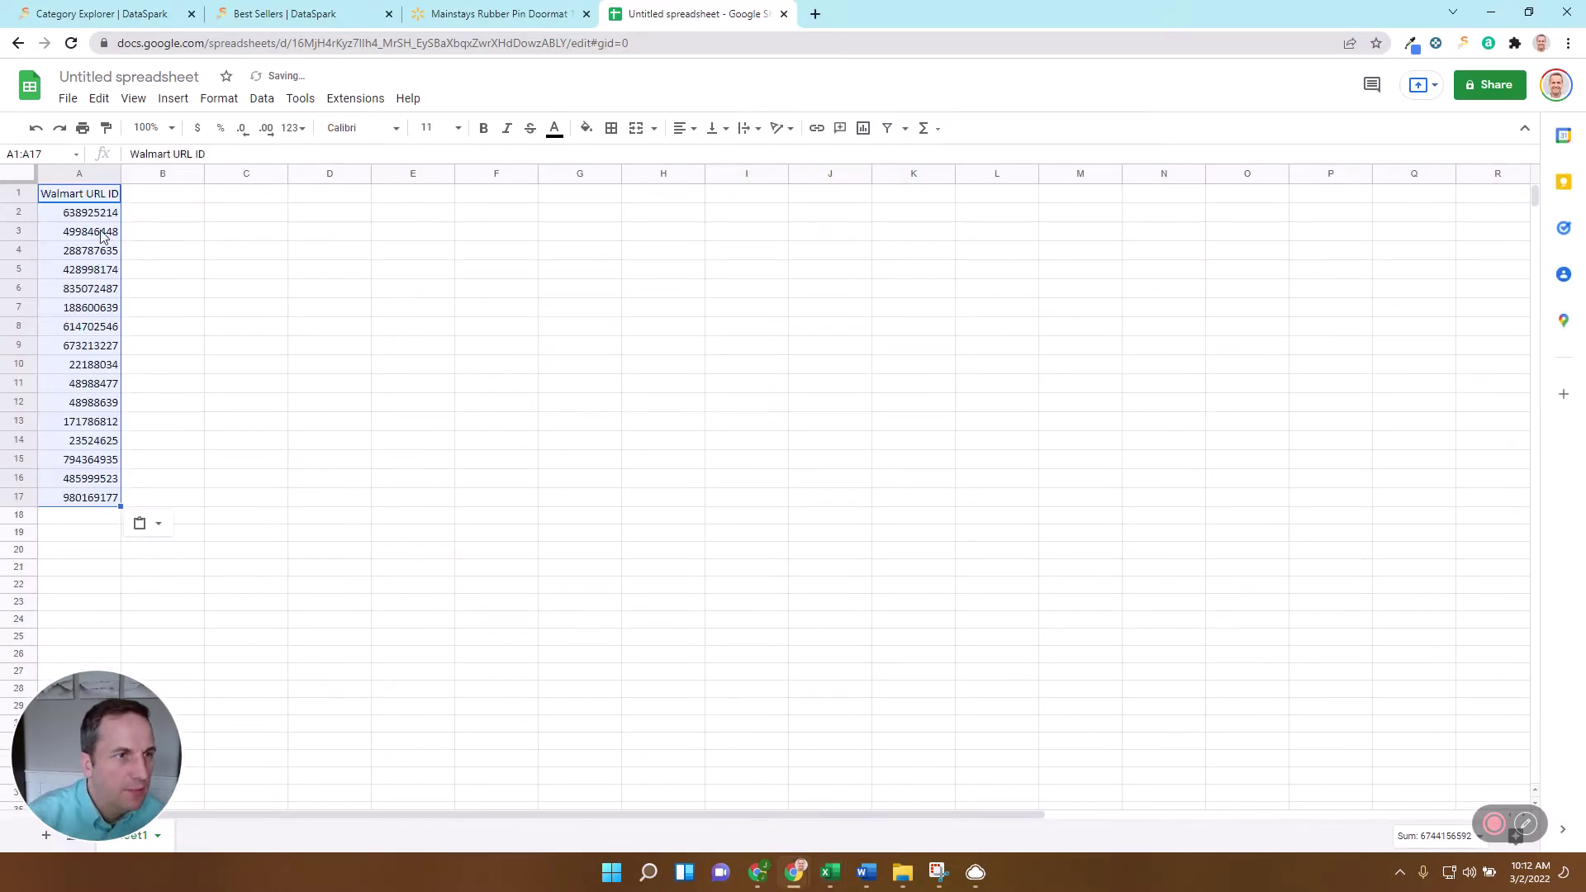
left_click(83, 213)
key("ctrl+shift+Down")
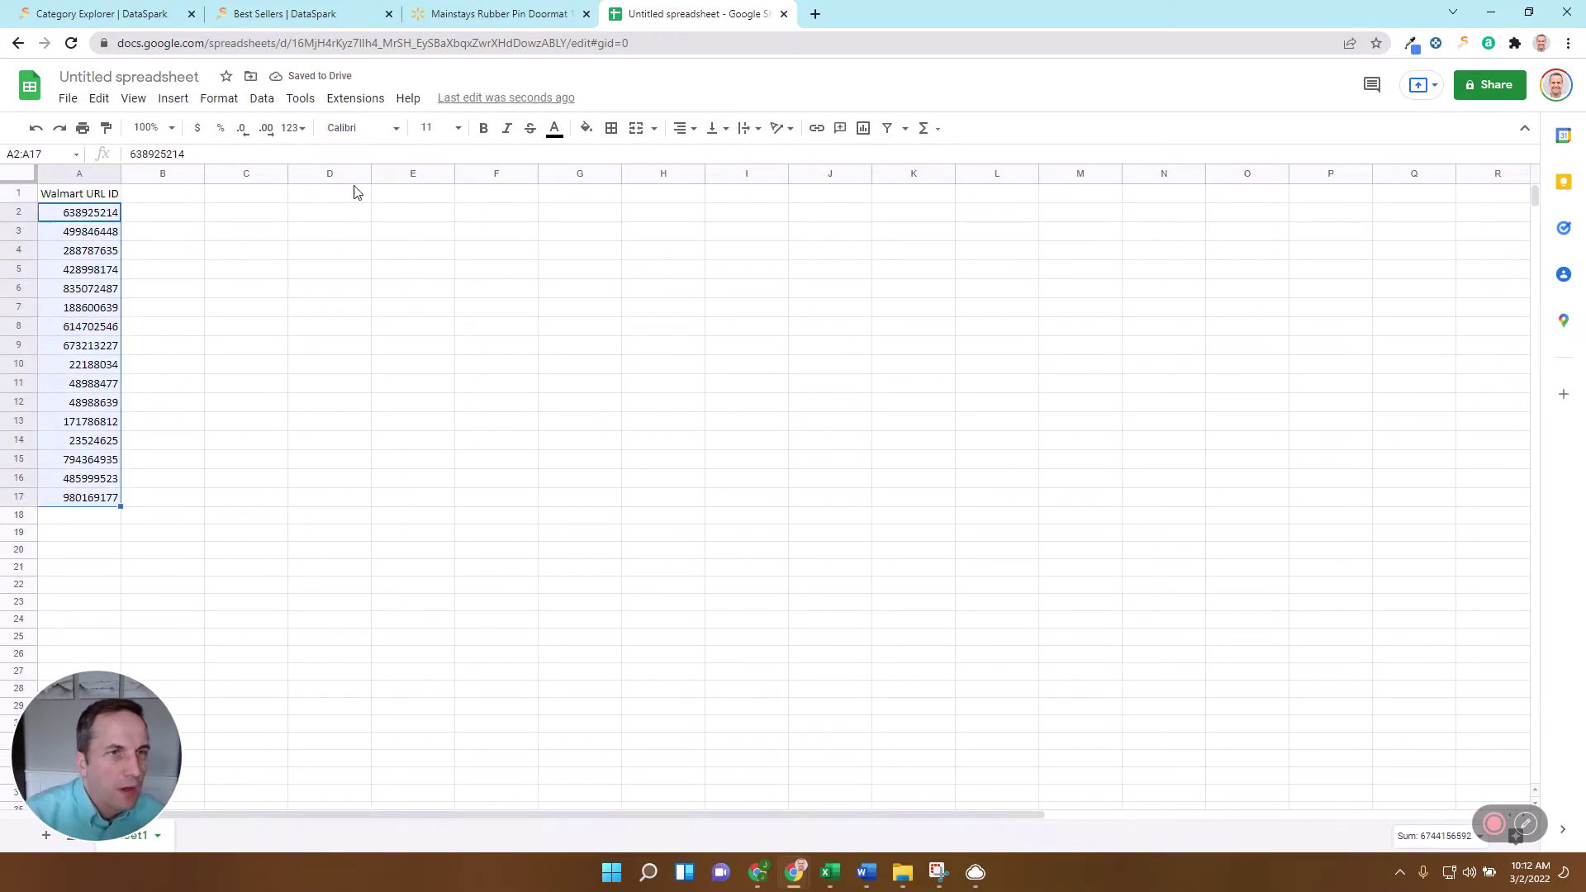
Step: Run DataSpark Keyword Explorer's 'Get product's keywords list' using the IDs from the selected range
left_click(355, 98)
mouse_move(391, 318)
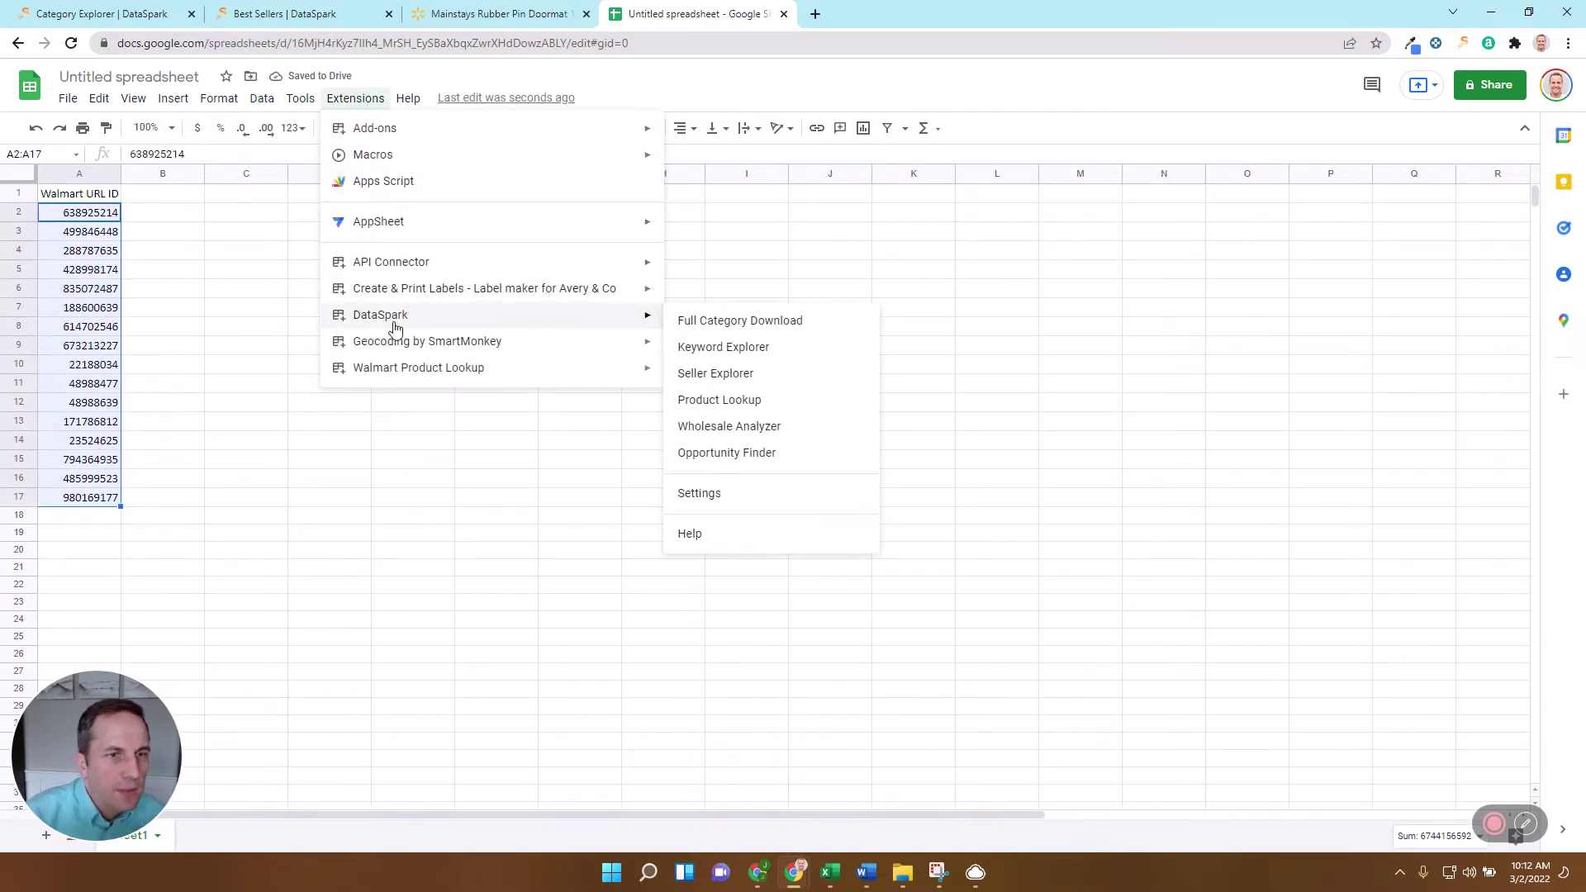
left_click(746, 348)
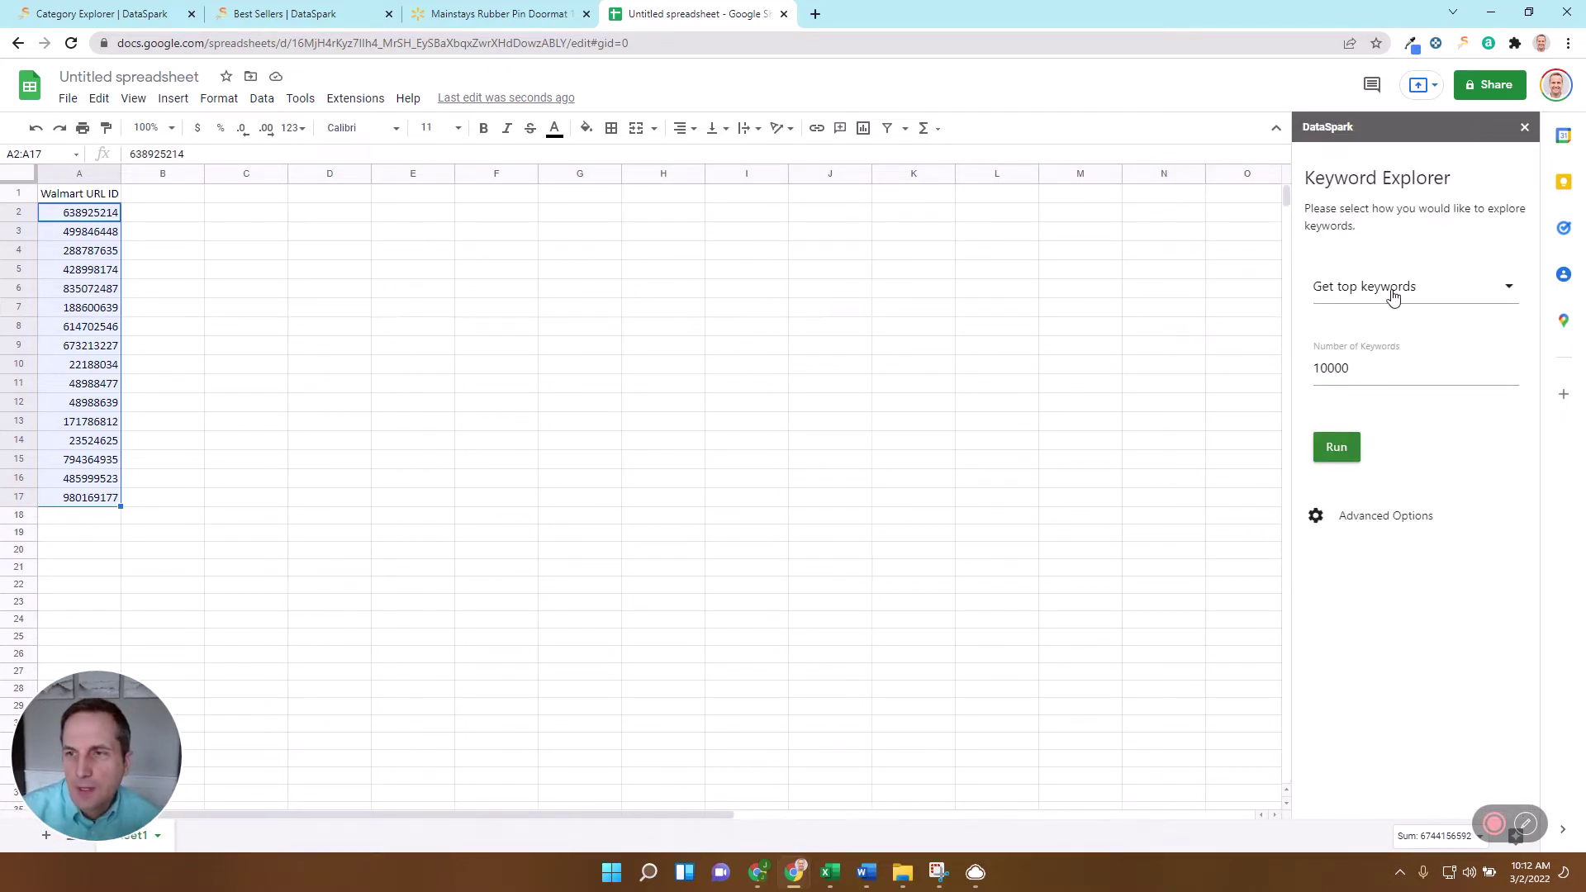
left_click(1392, 296)
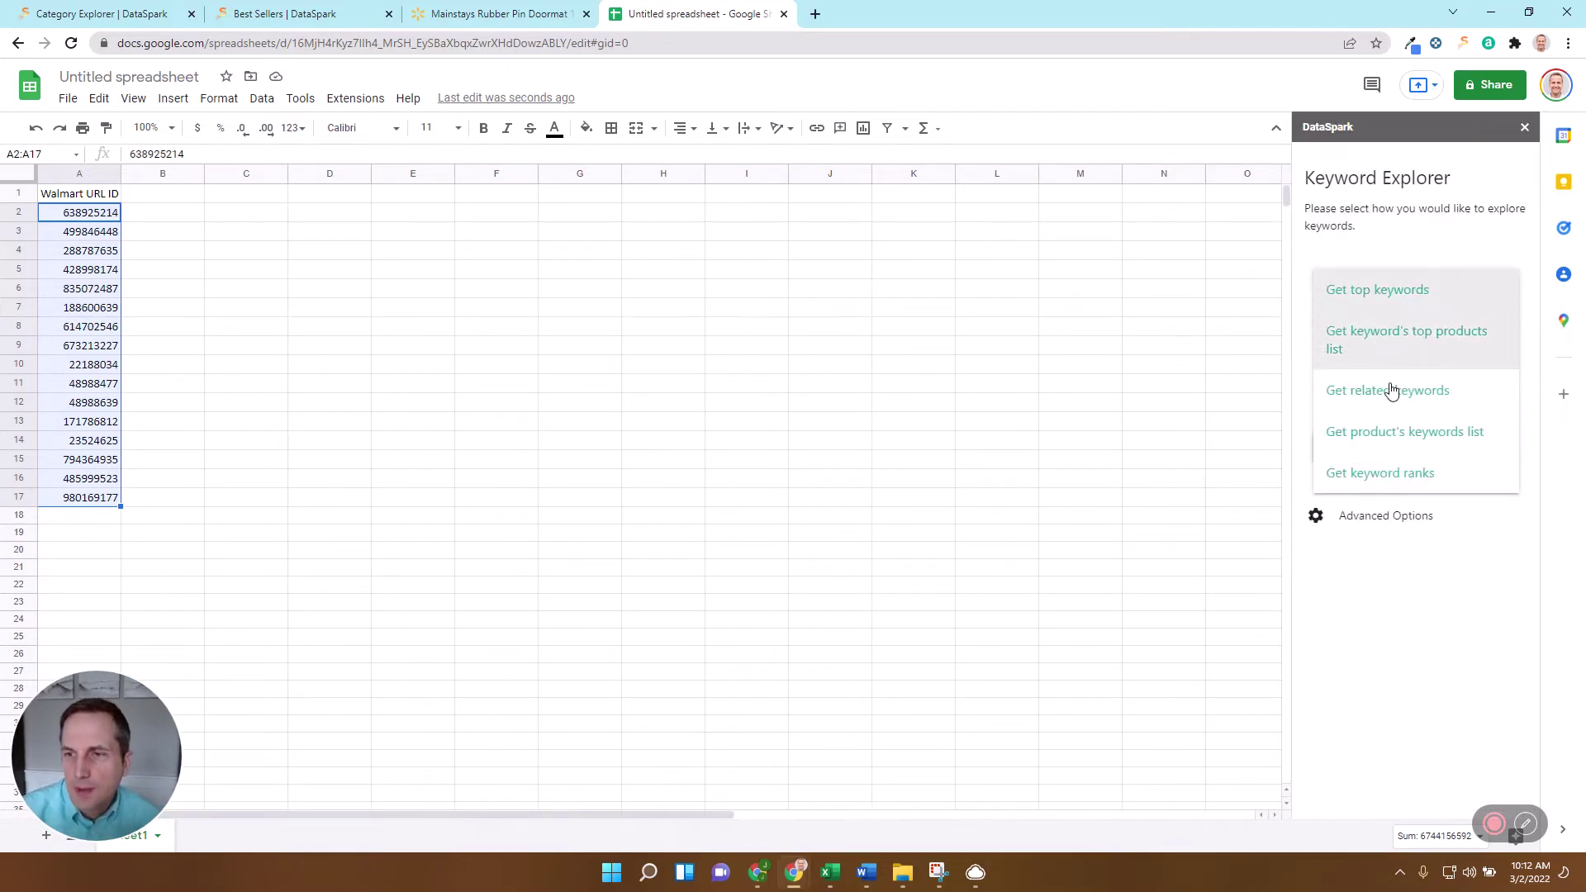
left_click(1394, 431)
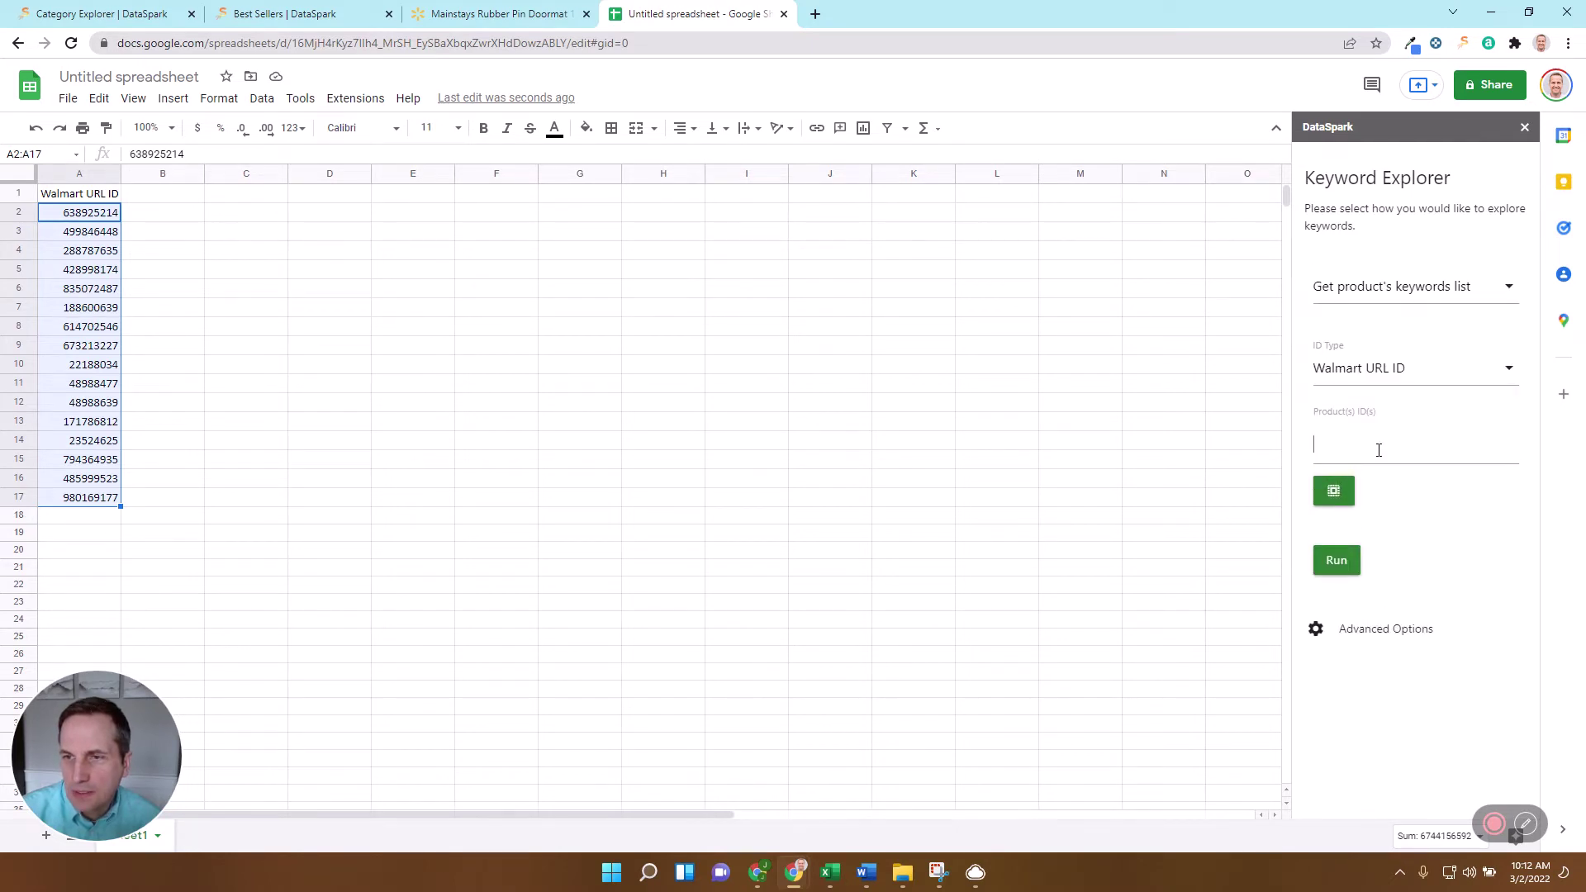
left_click(1334, 488)
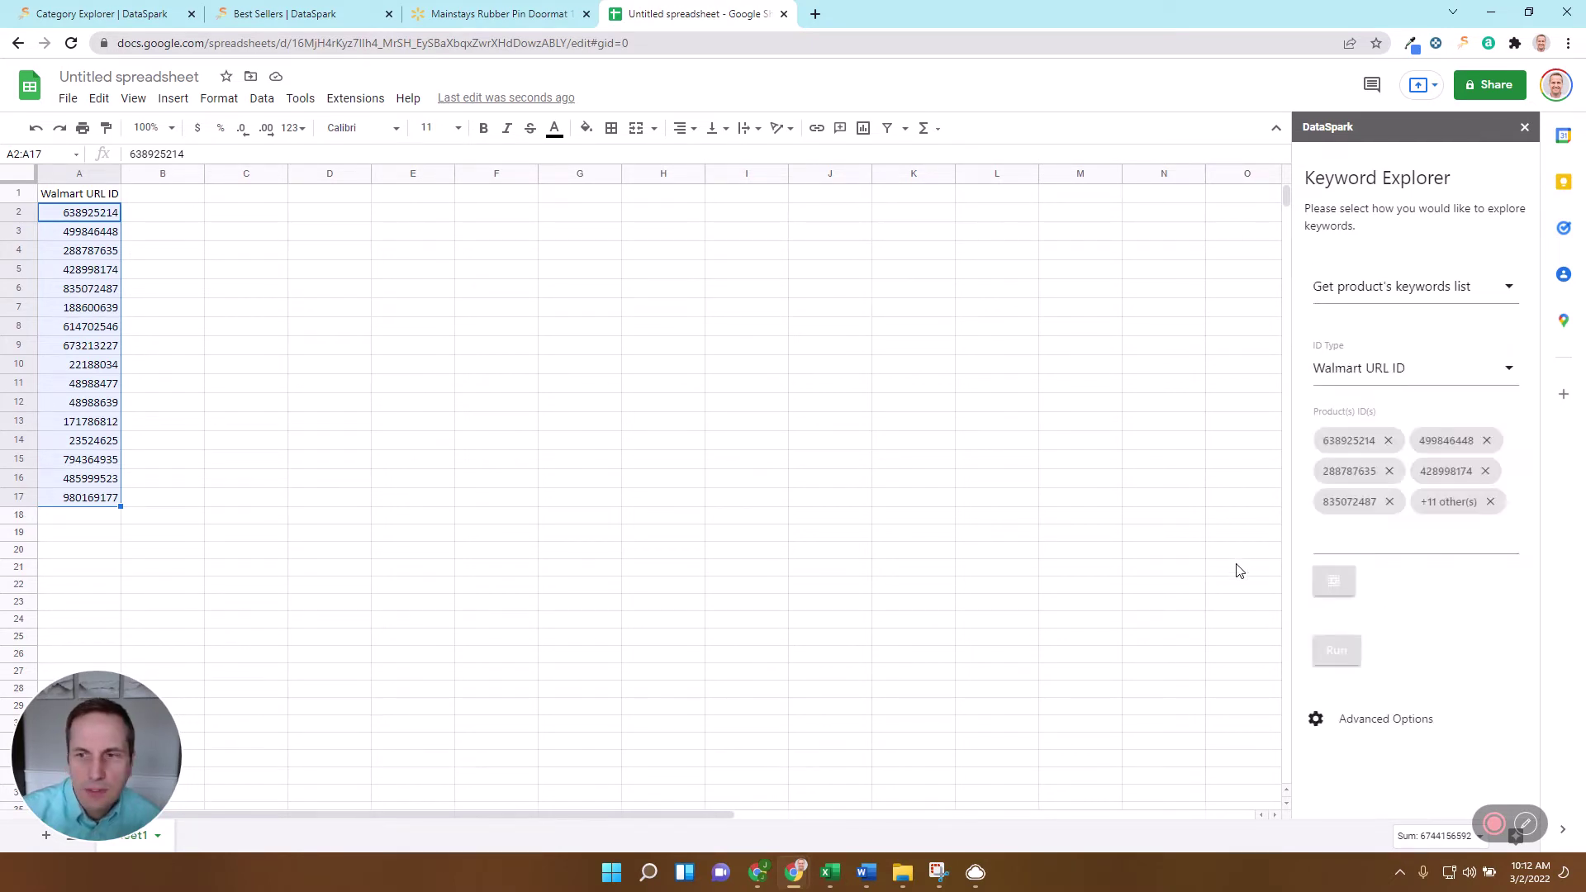
left_click(1336, 650)
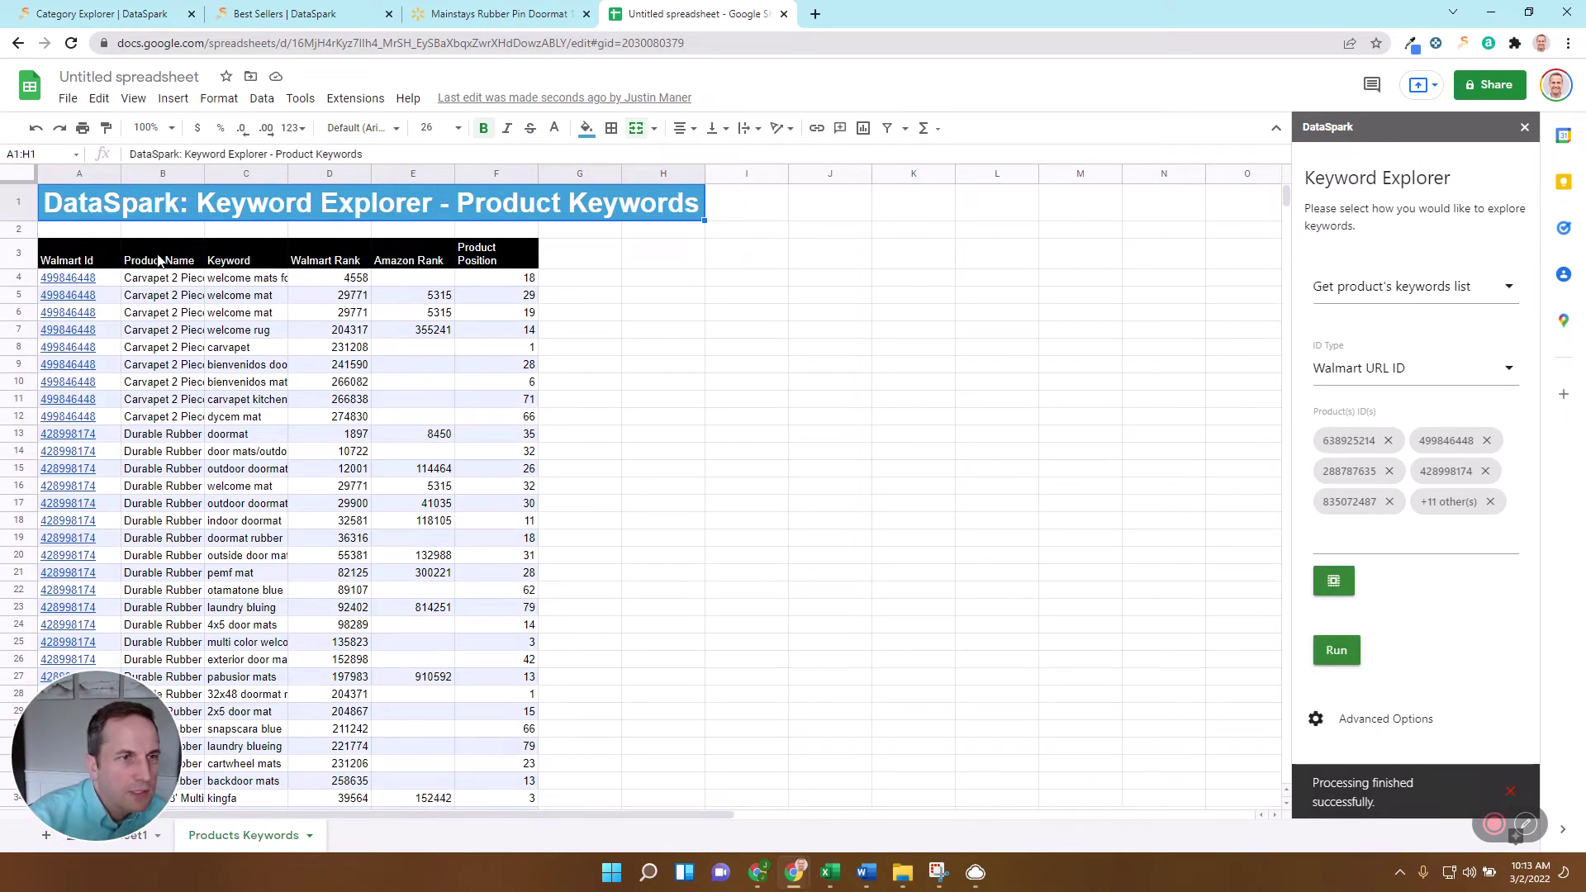
Step: Widen the Product Name and Keyword columns so full names and keywords show
left_click(108, 286)
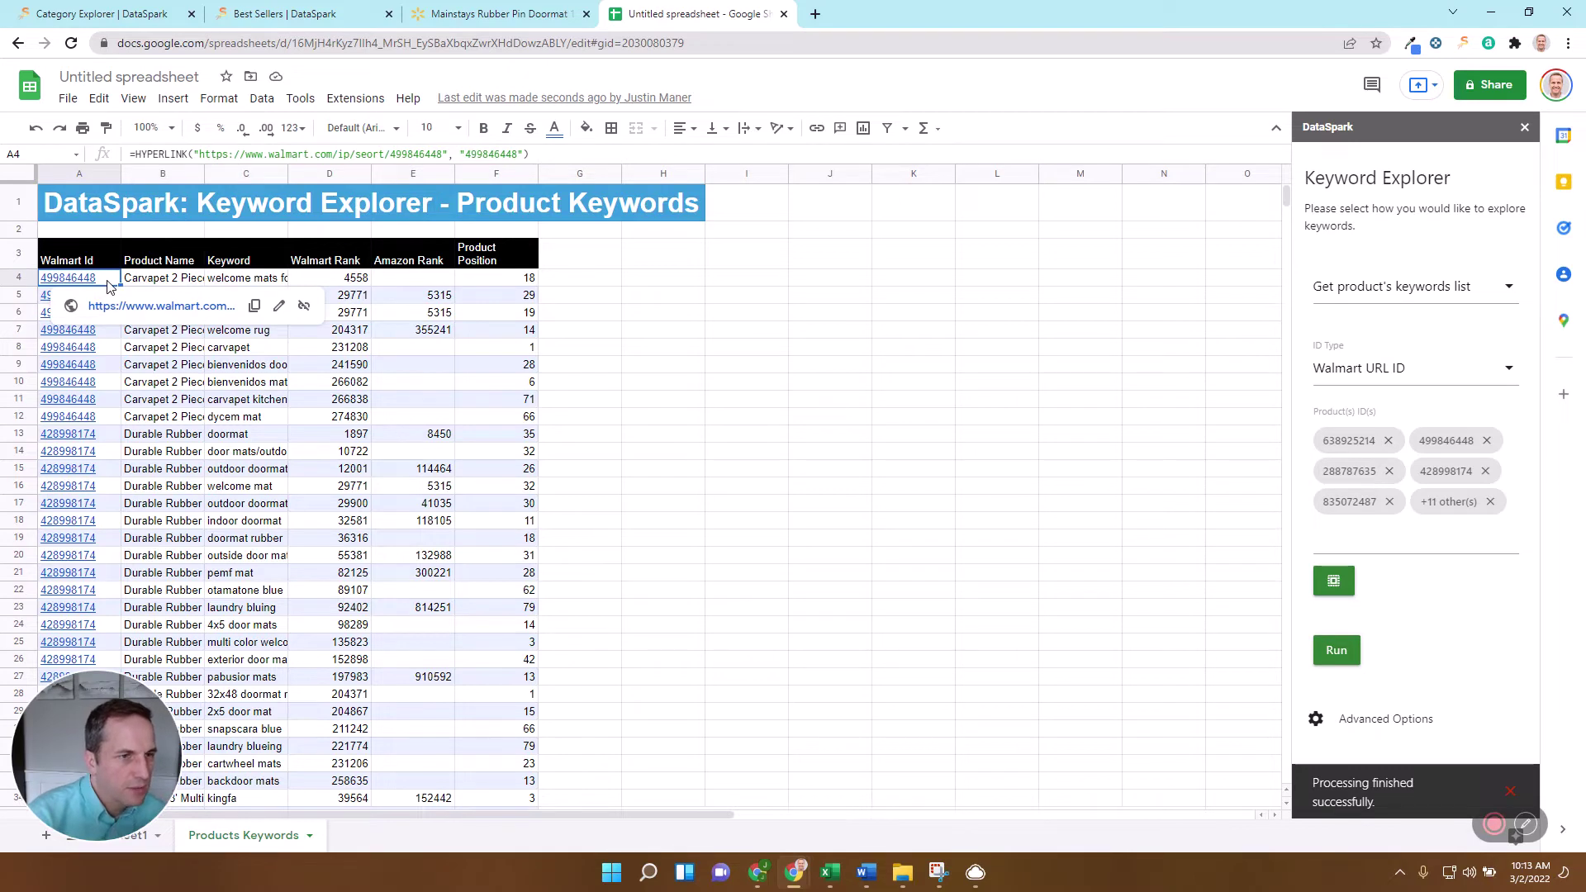
left_click(144, 282)
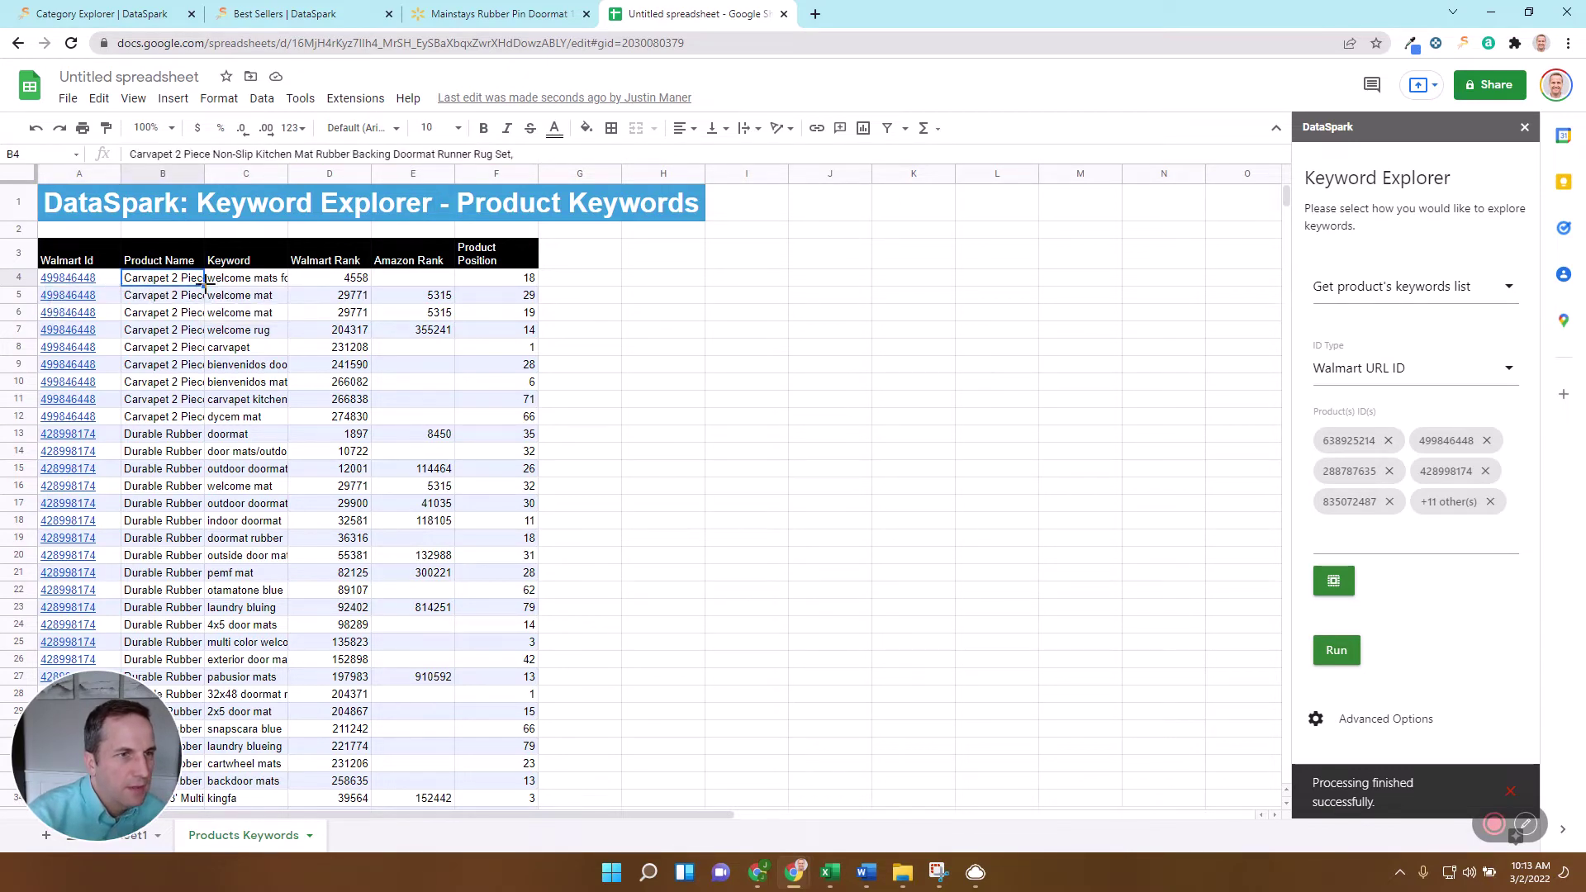
left_click_drag(211, 173, 316, 175)
left_click(374, 281)
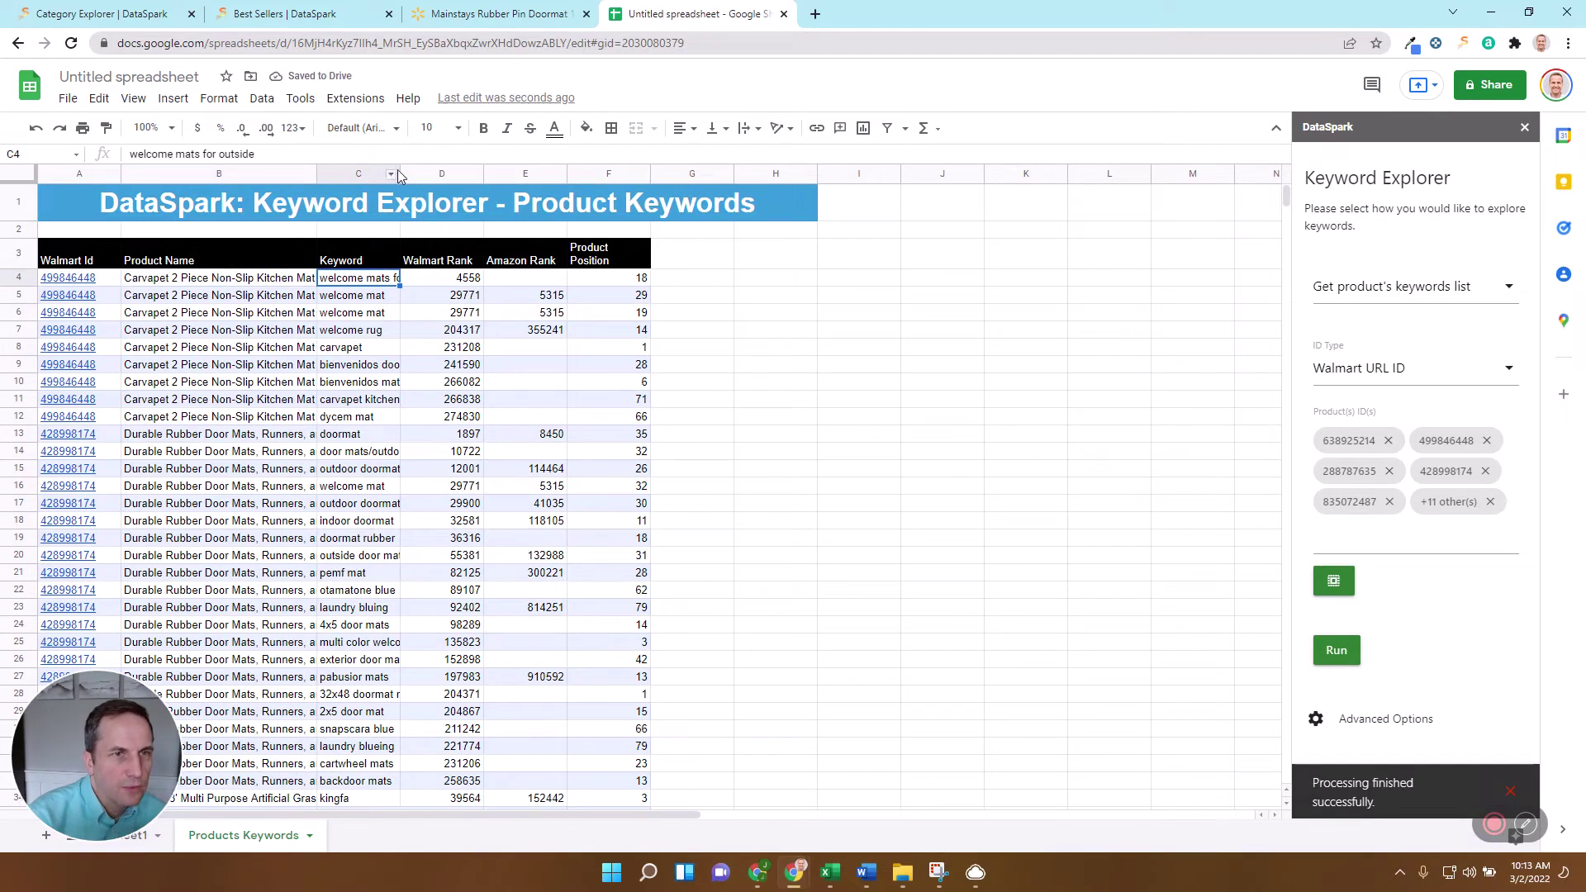
left_click_drag(400, 171, 531, 172)
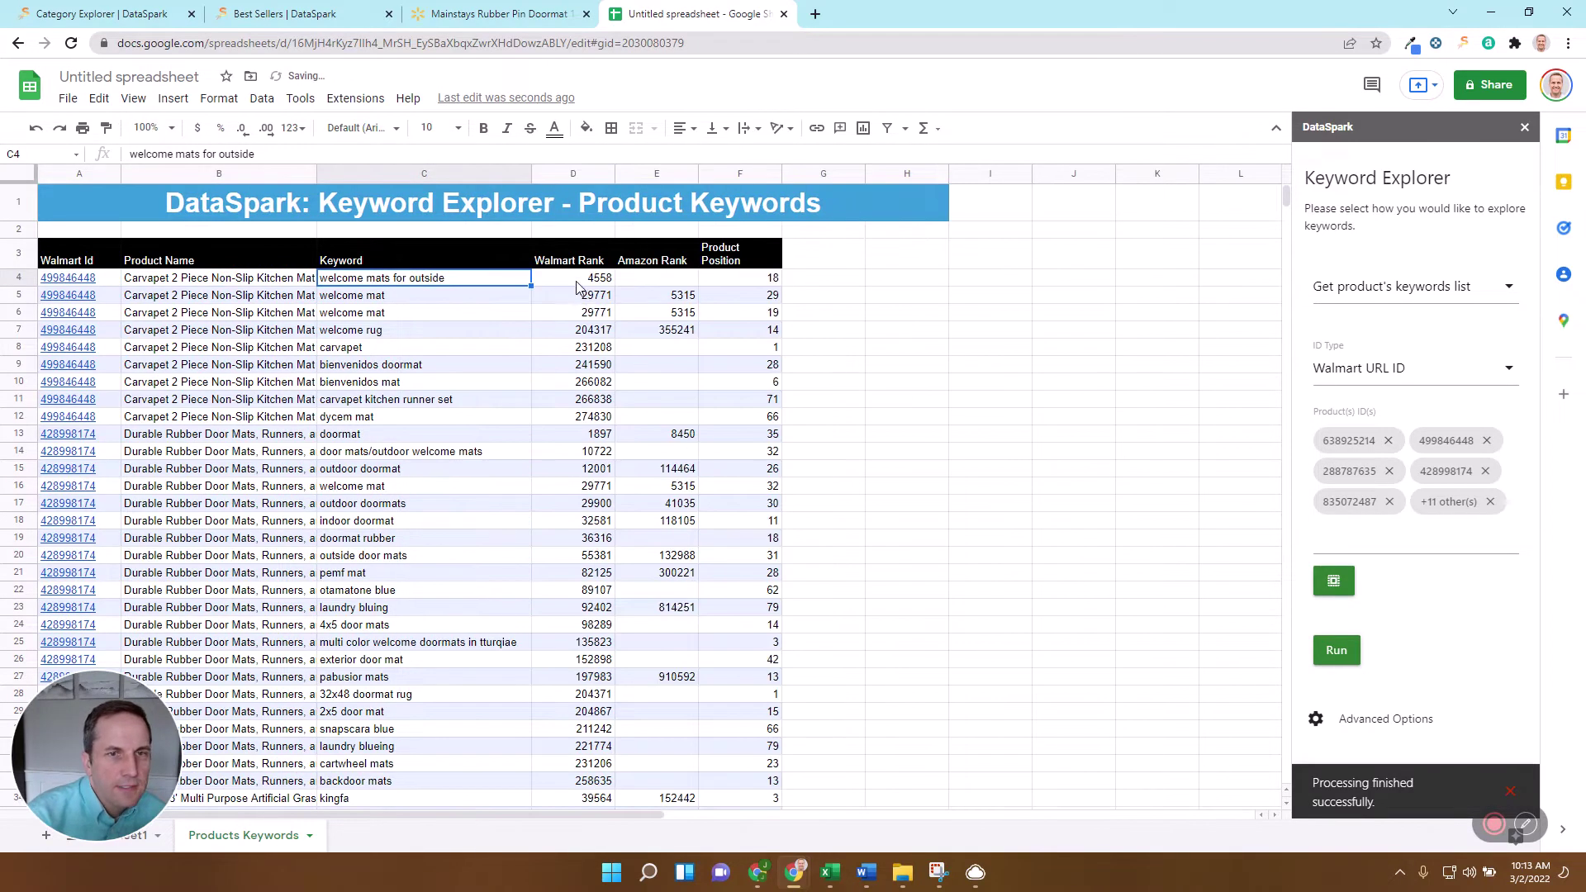
Step: Review row 4: 'welcome mats for outside' with Walmart rank 4558 and no Amazon rank
left_click(578, 281)
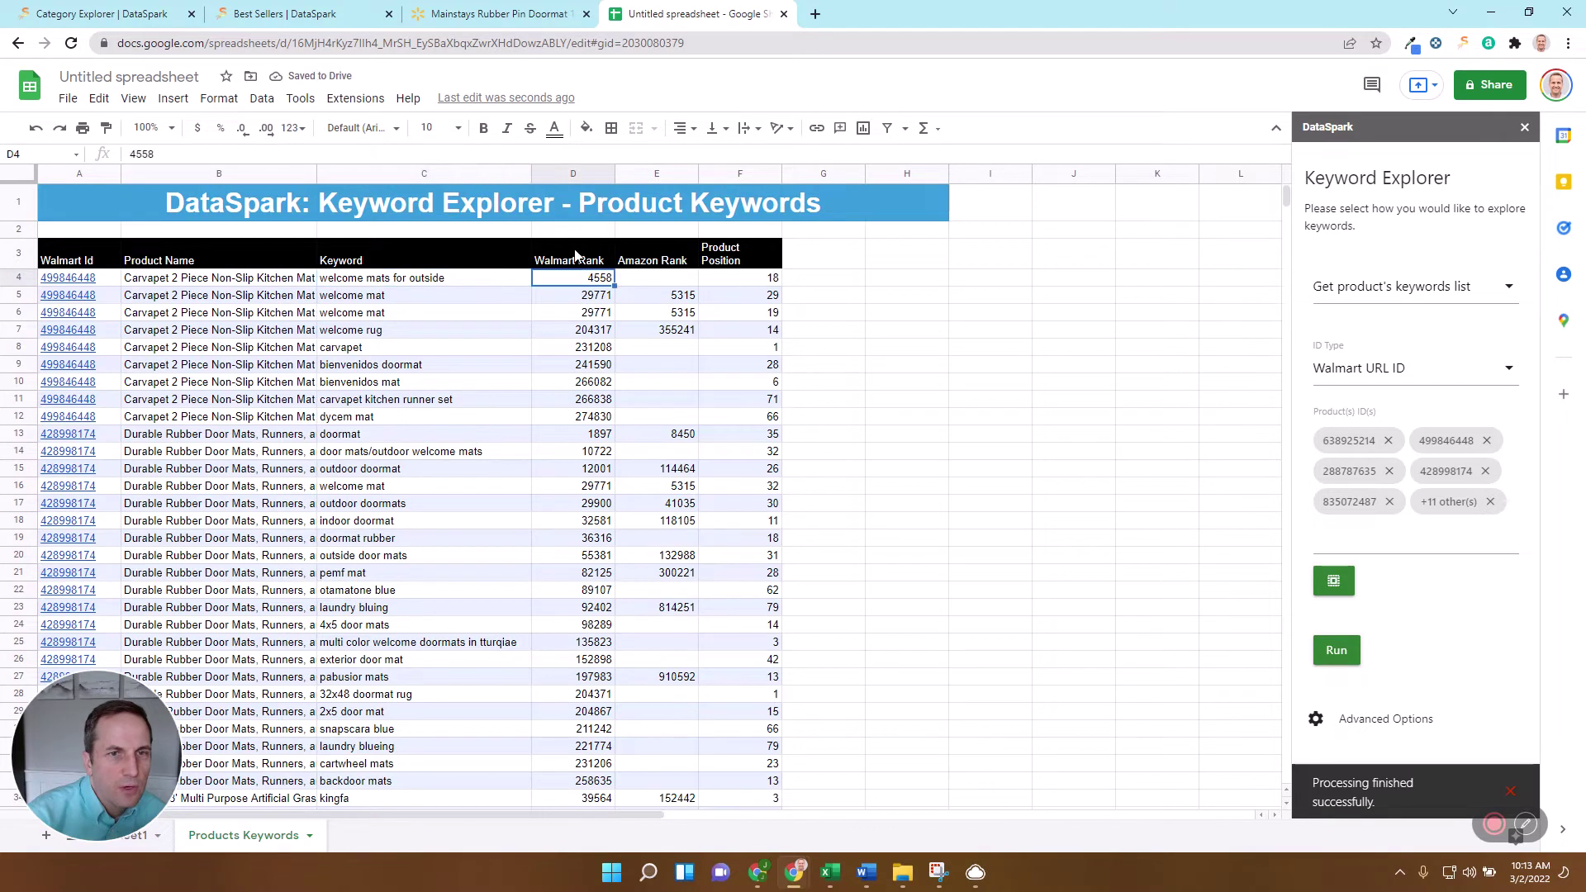
left_click(639, 283)
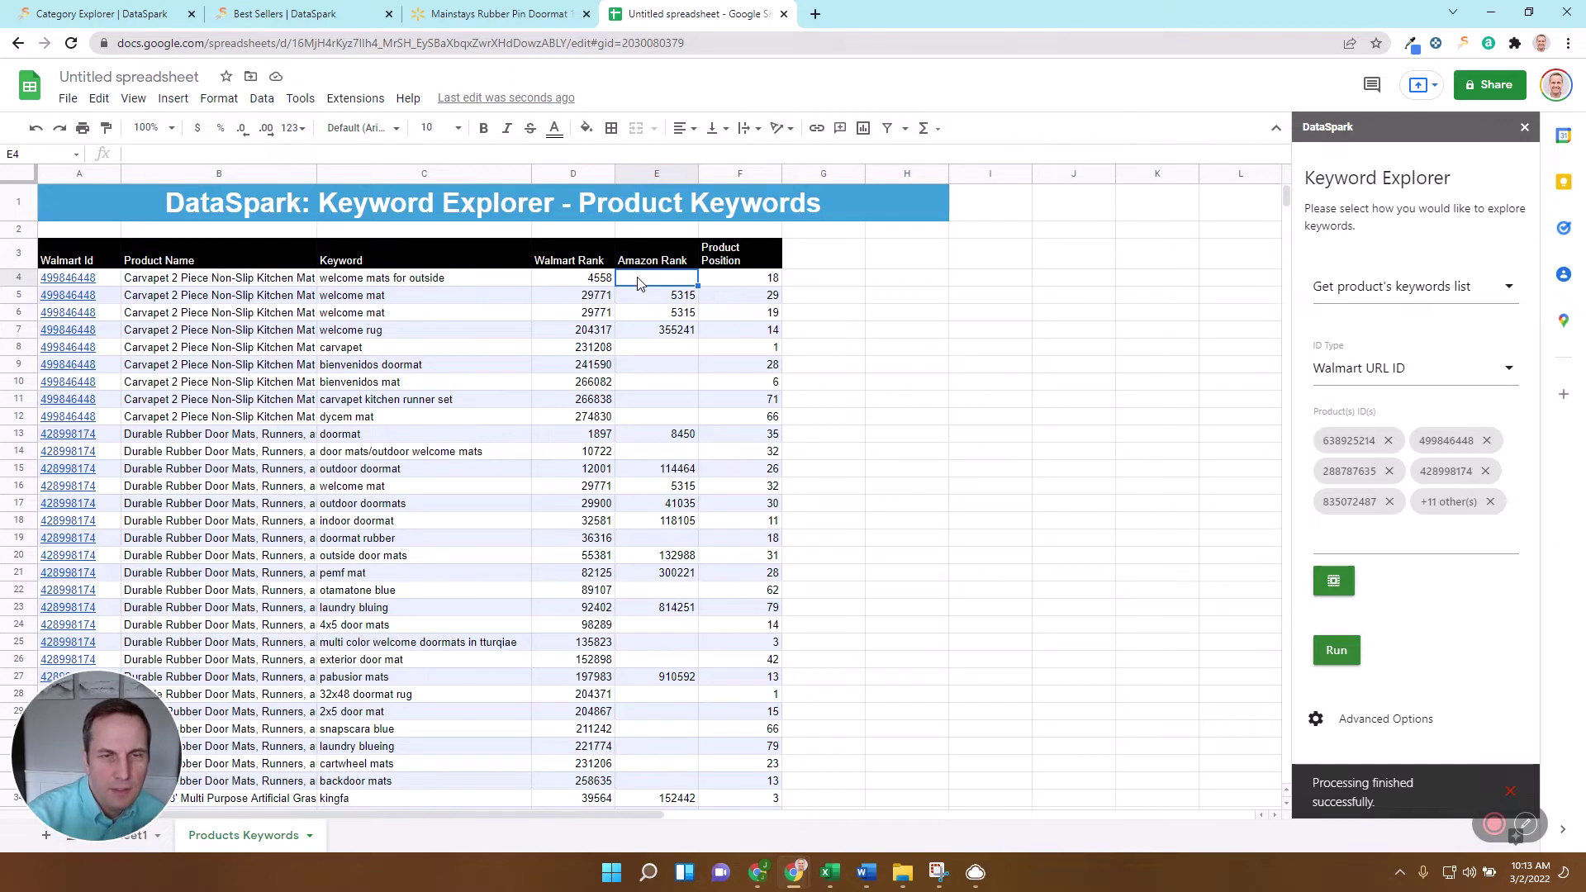
left_click(377, 282)
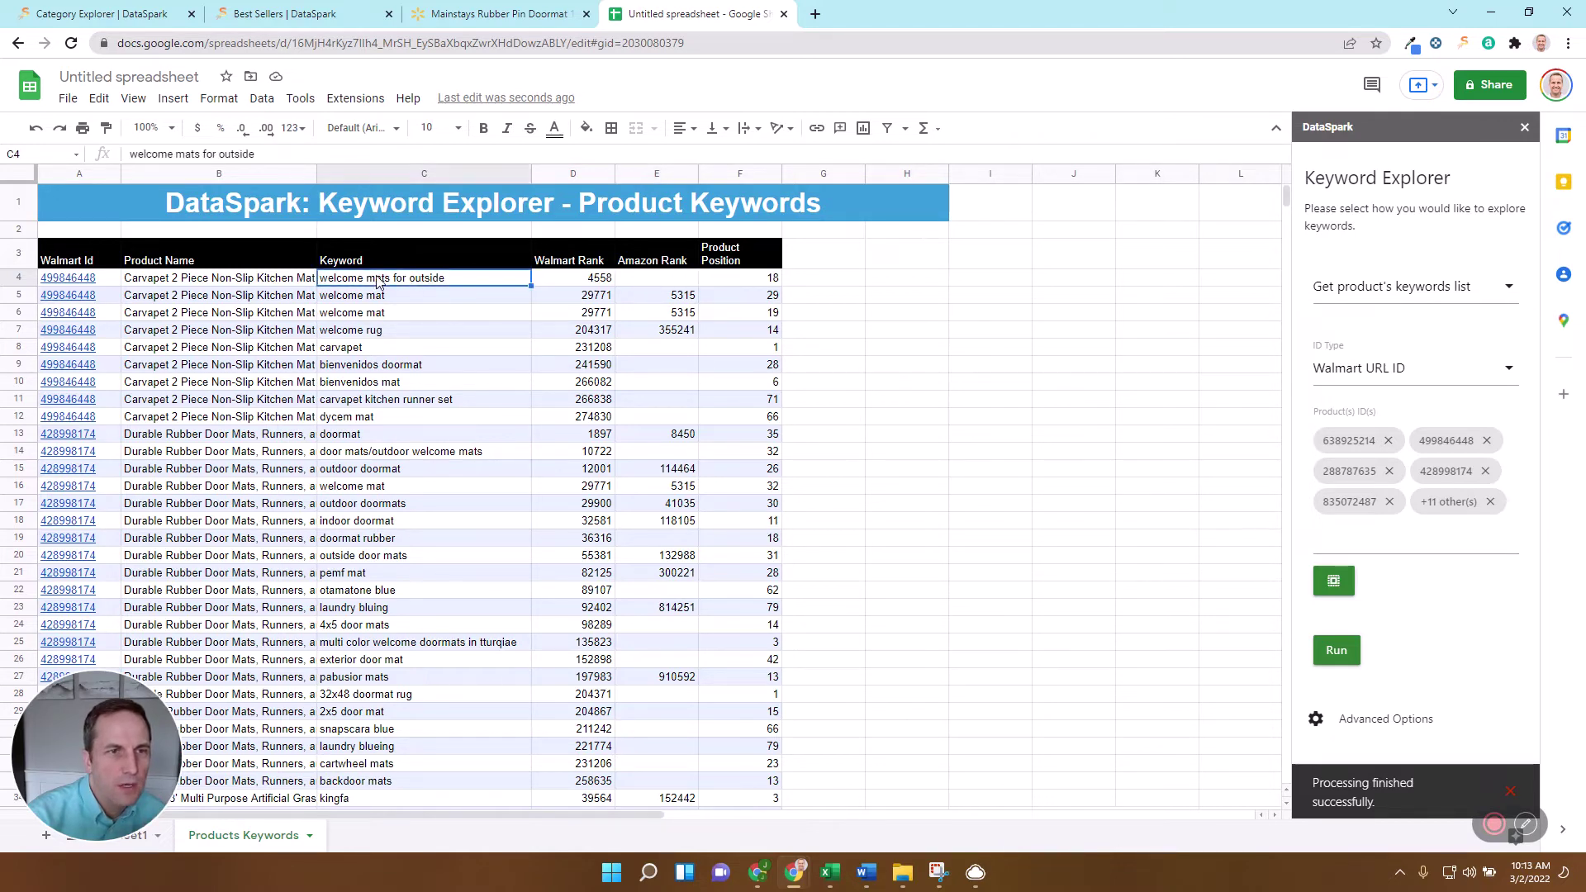
left_click(577, 280)
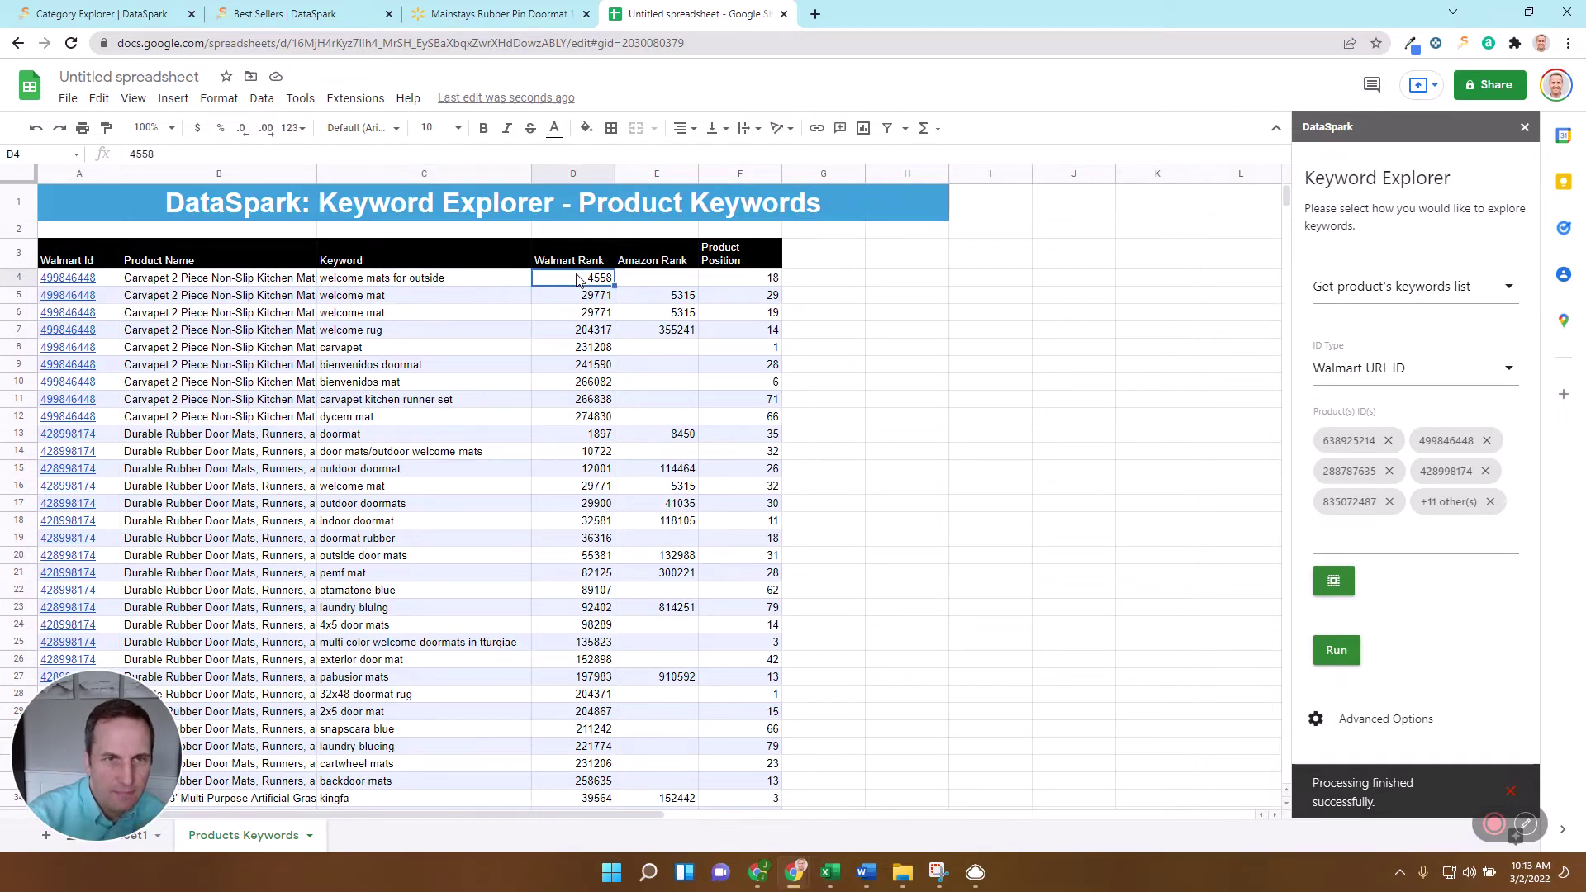
left_click(656, 282)
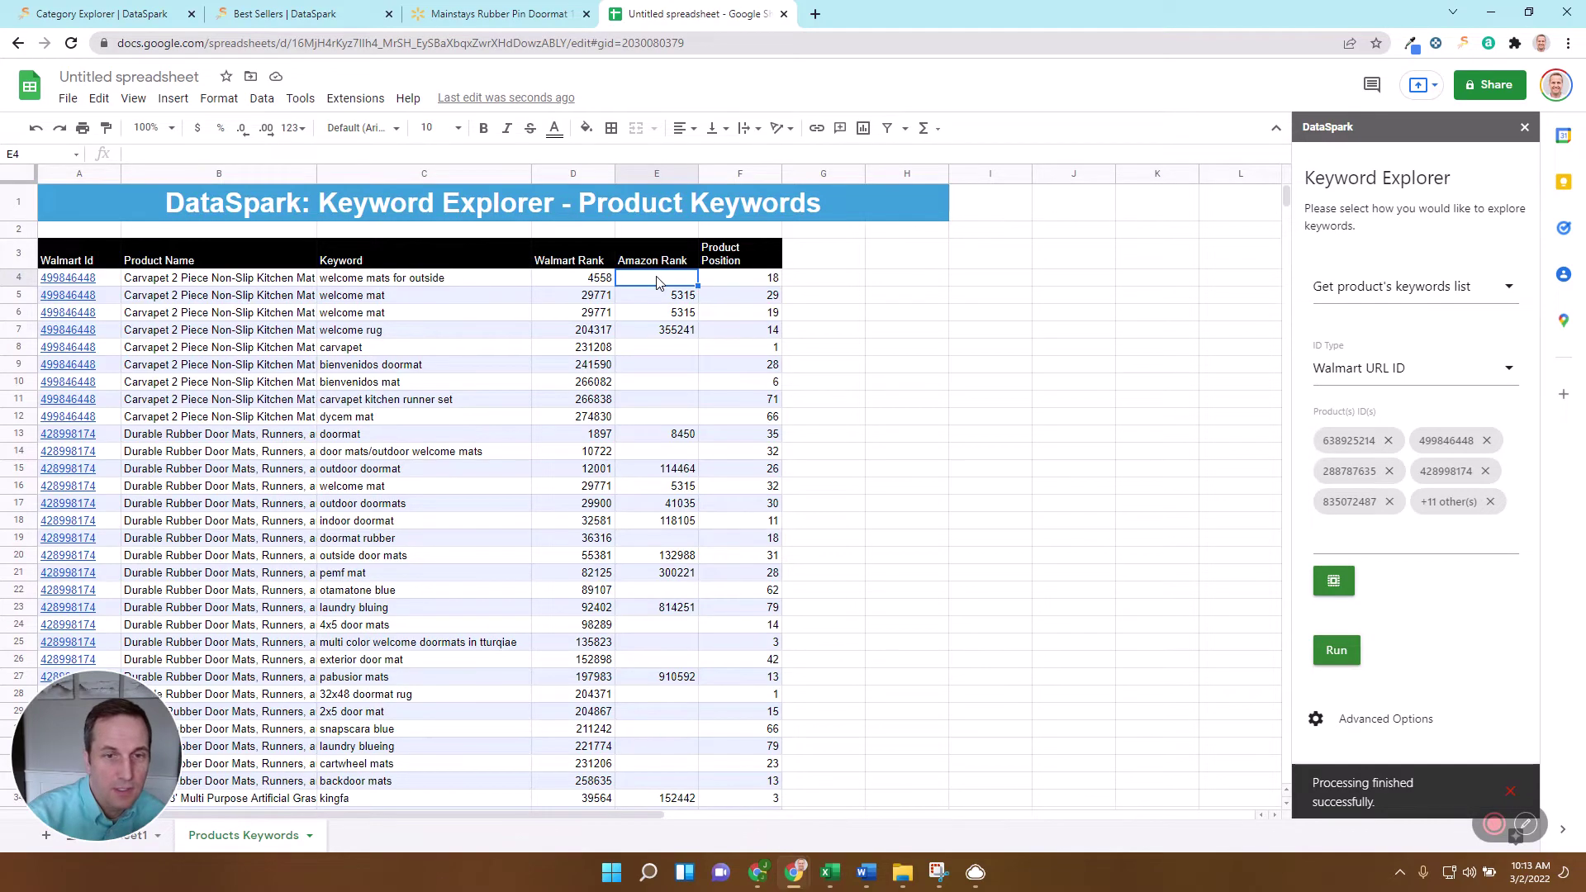
scroll(651, 401, "down", 5)
scroll(651, 400, "down", 8)
scroll(651, 401, "up", 5)
scroll(651, 400, "up", 8)
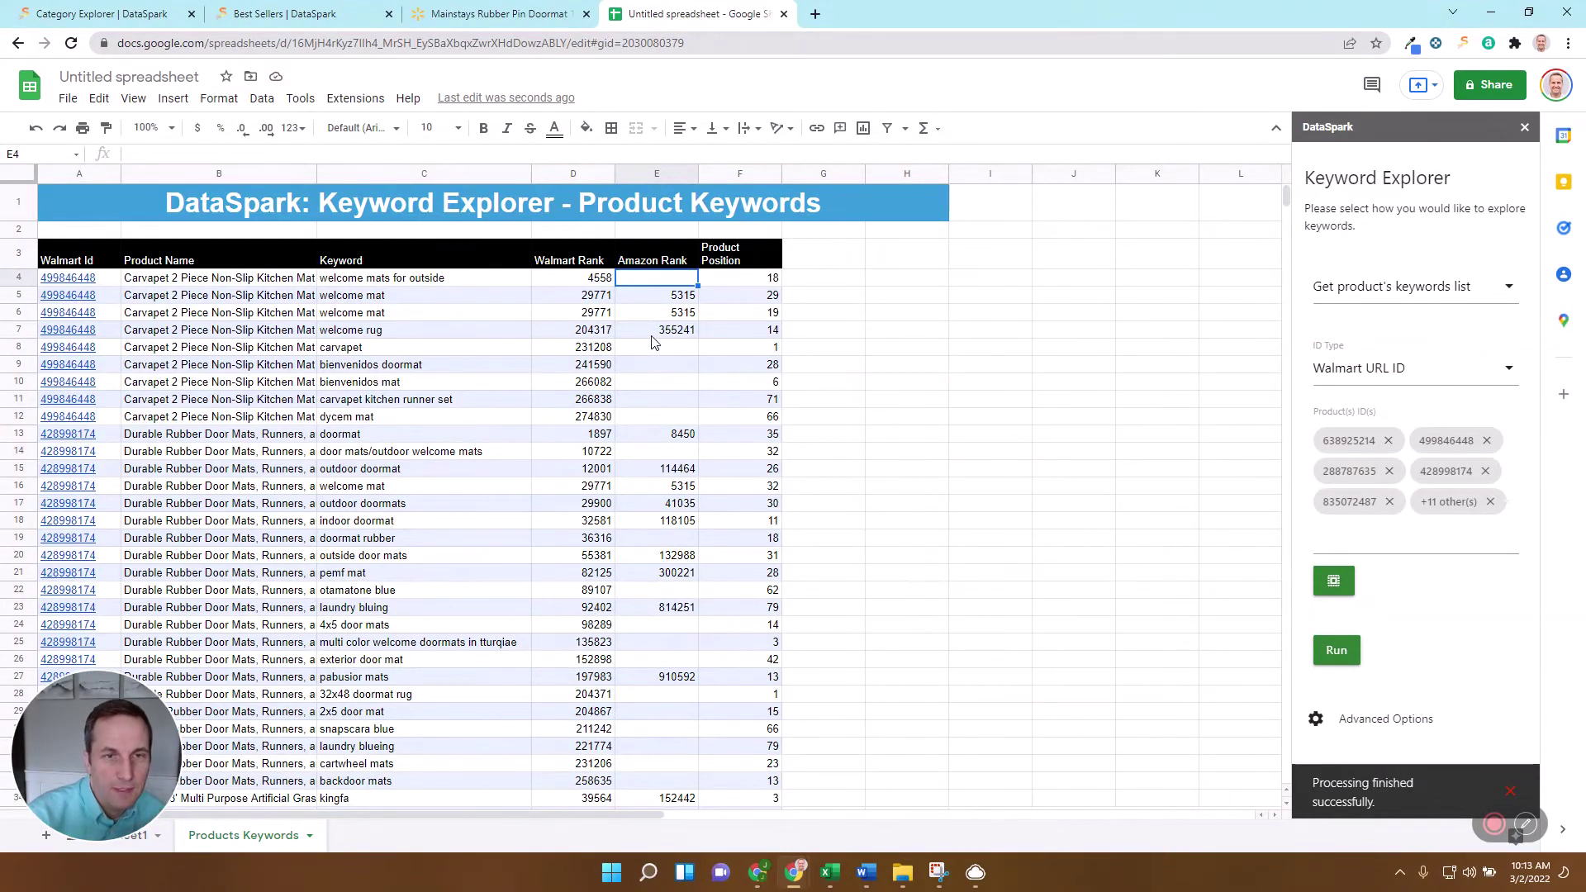
Step: Review row 5: 'welcome mat' with Walmart rank 29771, Amazon rank 5315, position 29
left_click(588, 297)
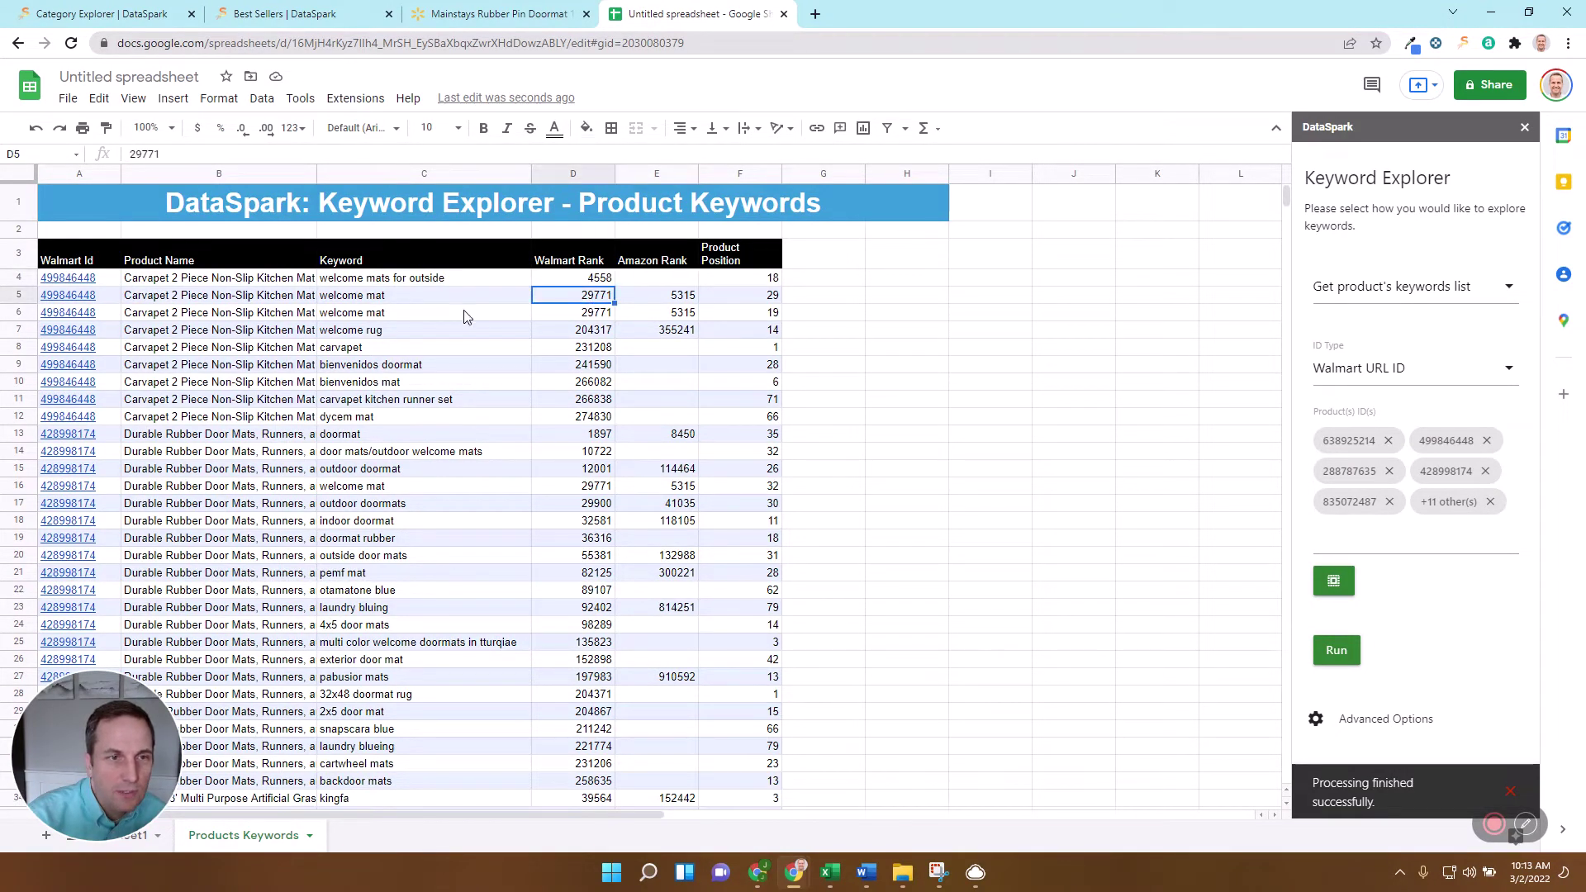
left_click(362, 299)
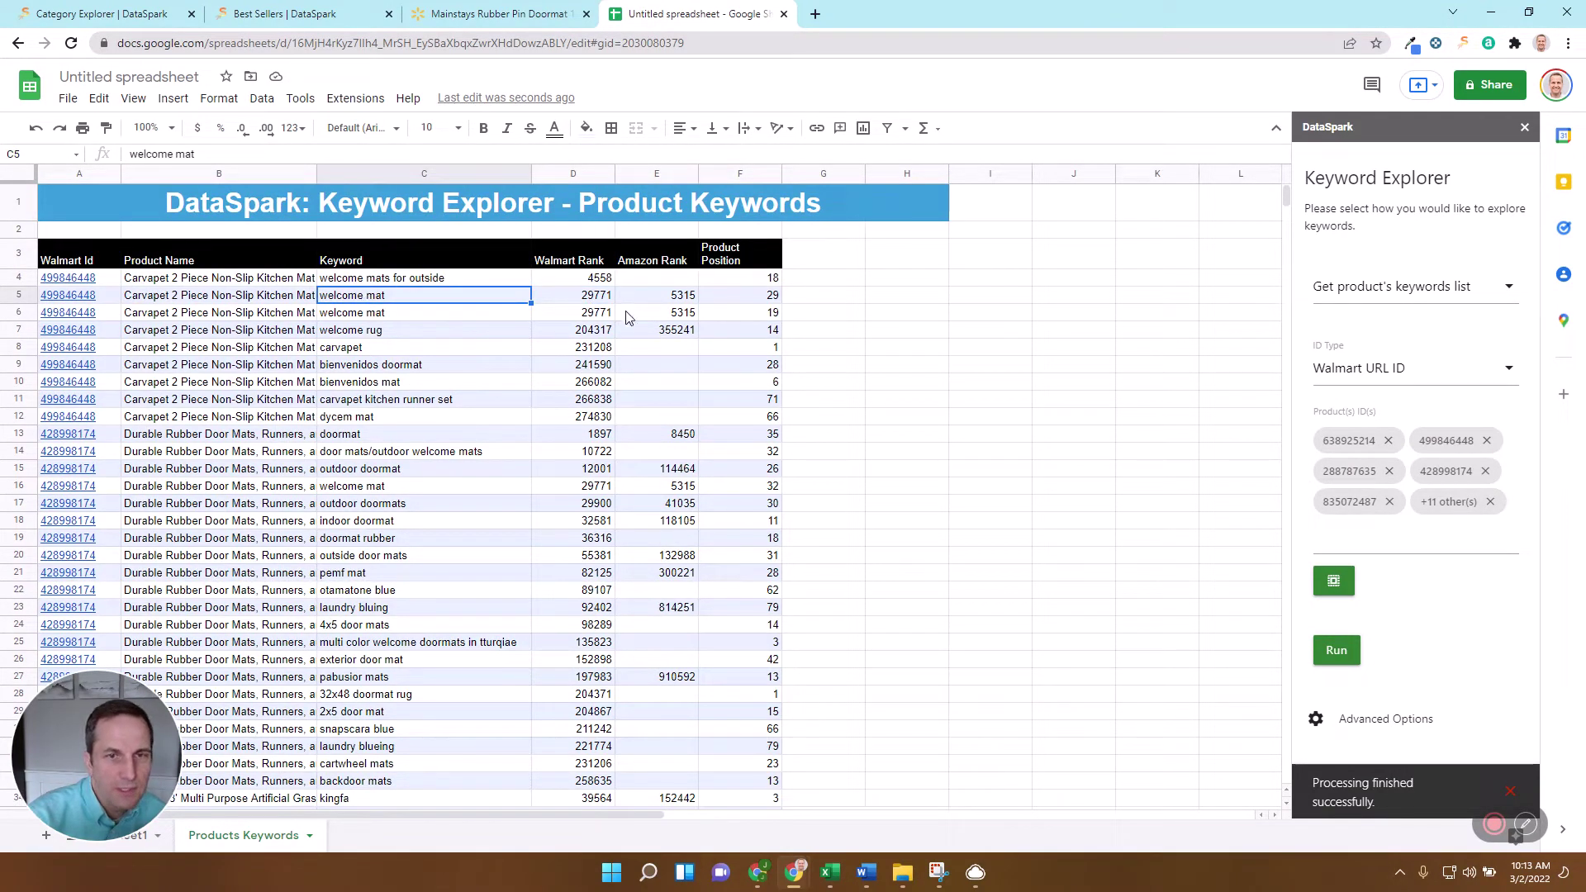
left_click(676, 302)
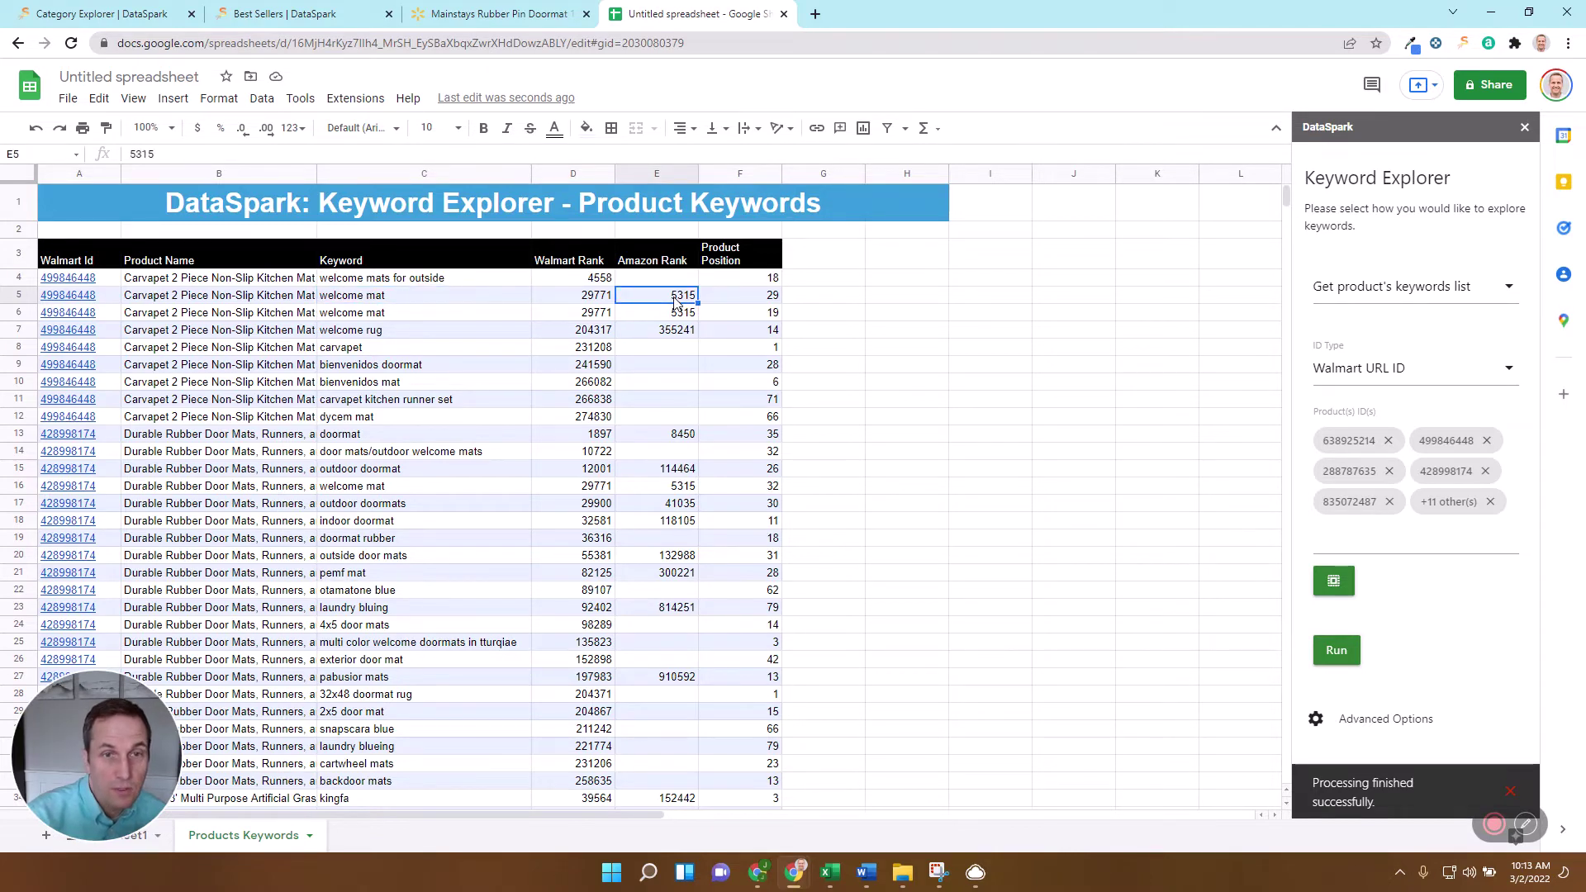
left_click(588, 304)
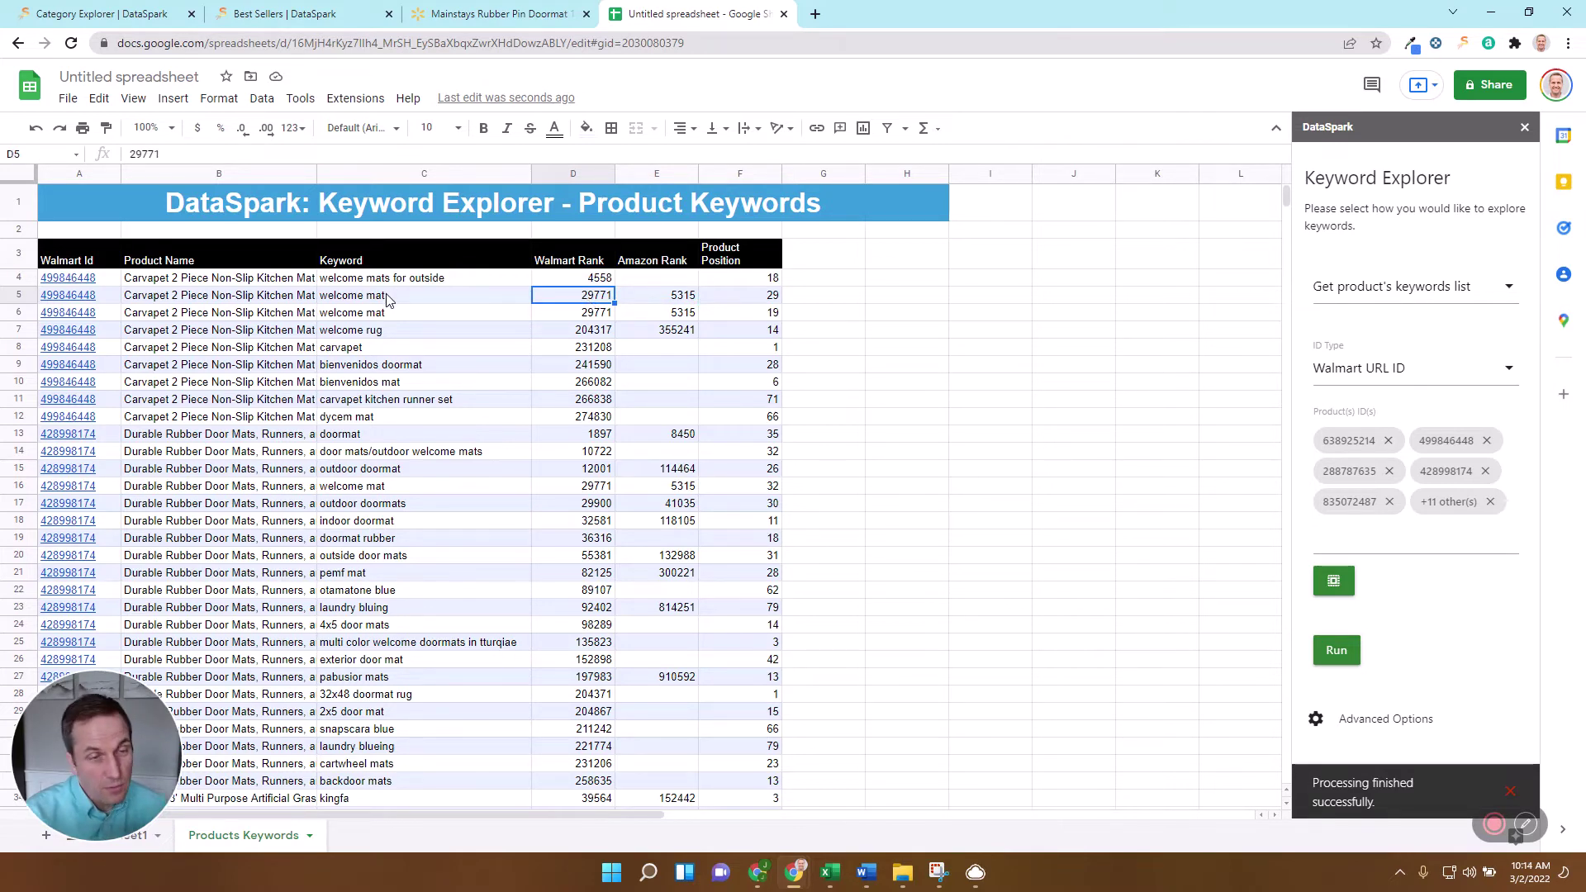
left_click(764, 299)
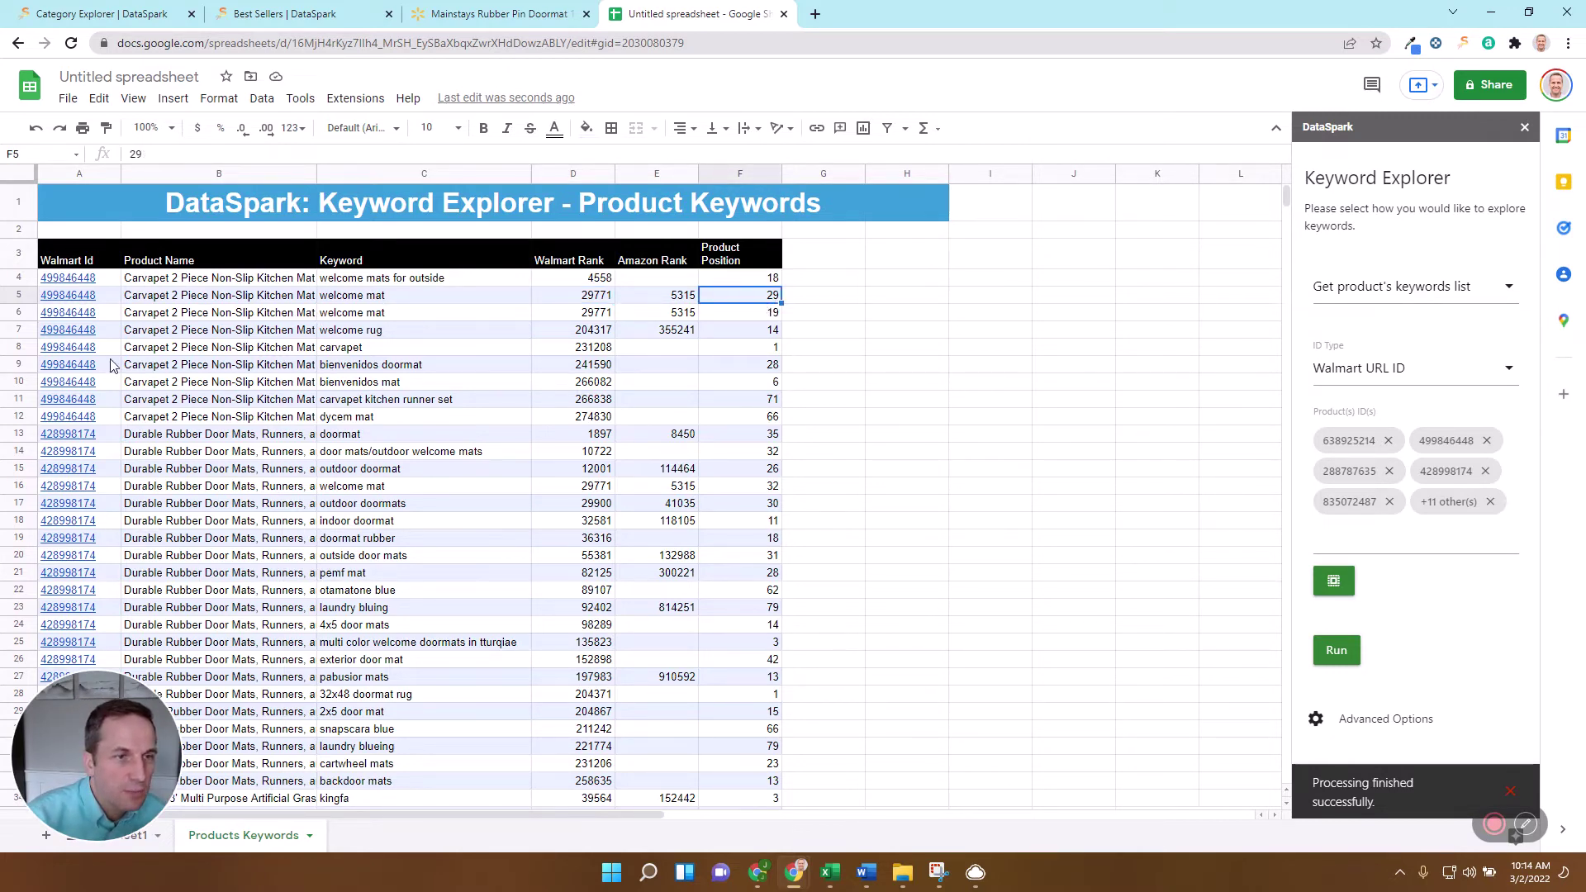
left_click(355, 299)
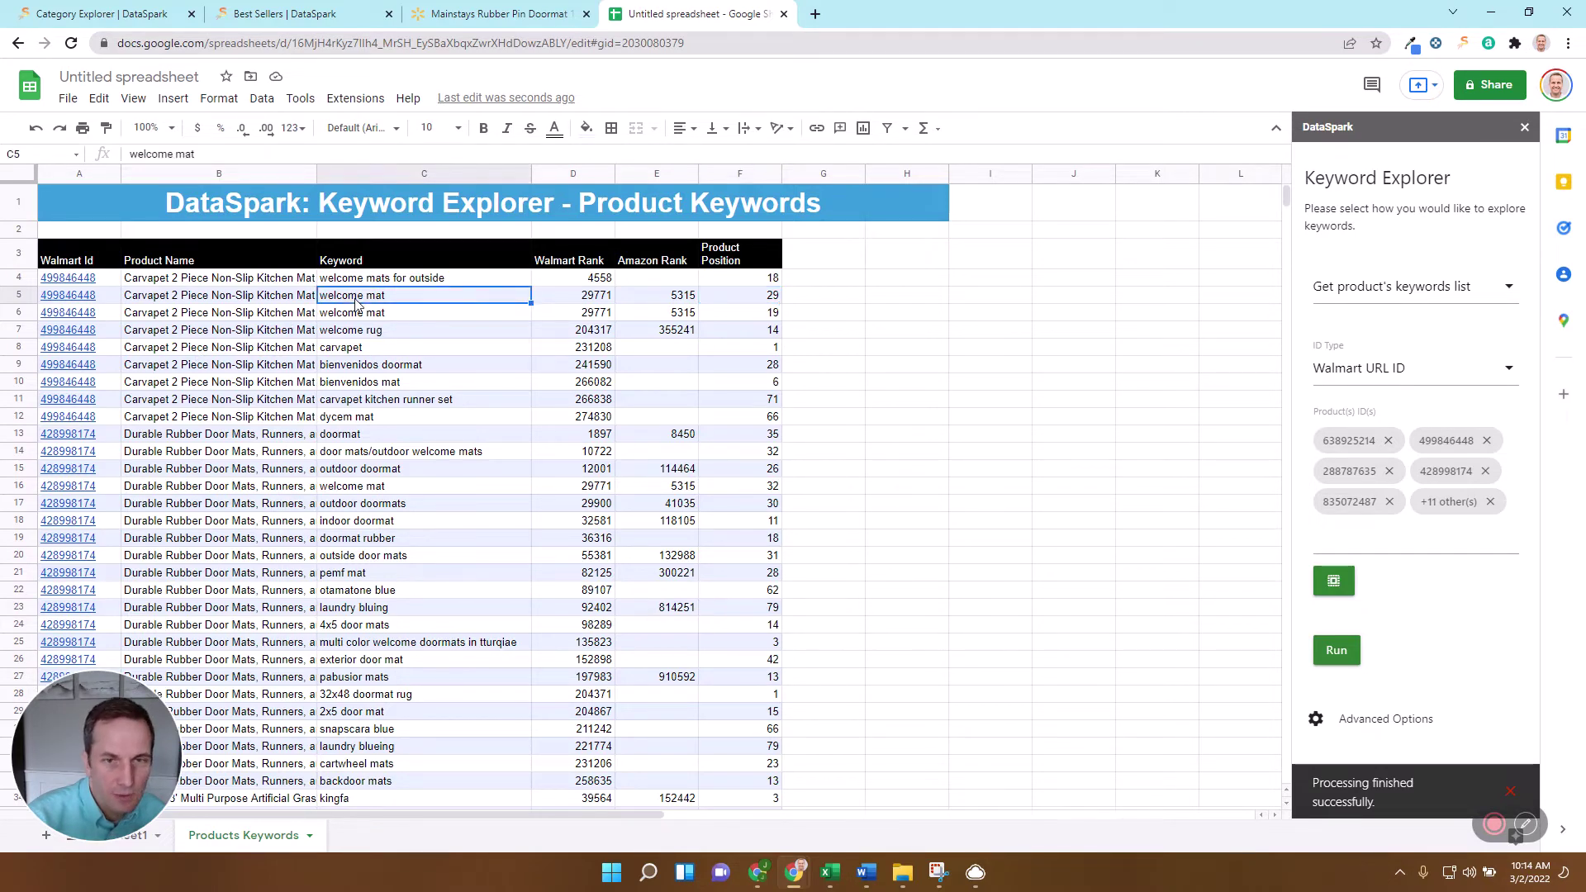
left_click(761, 300)
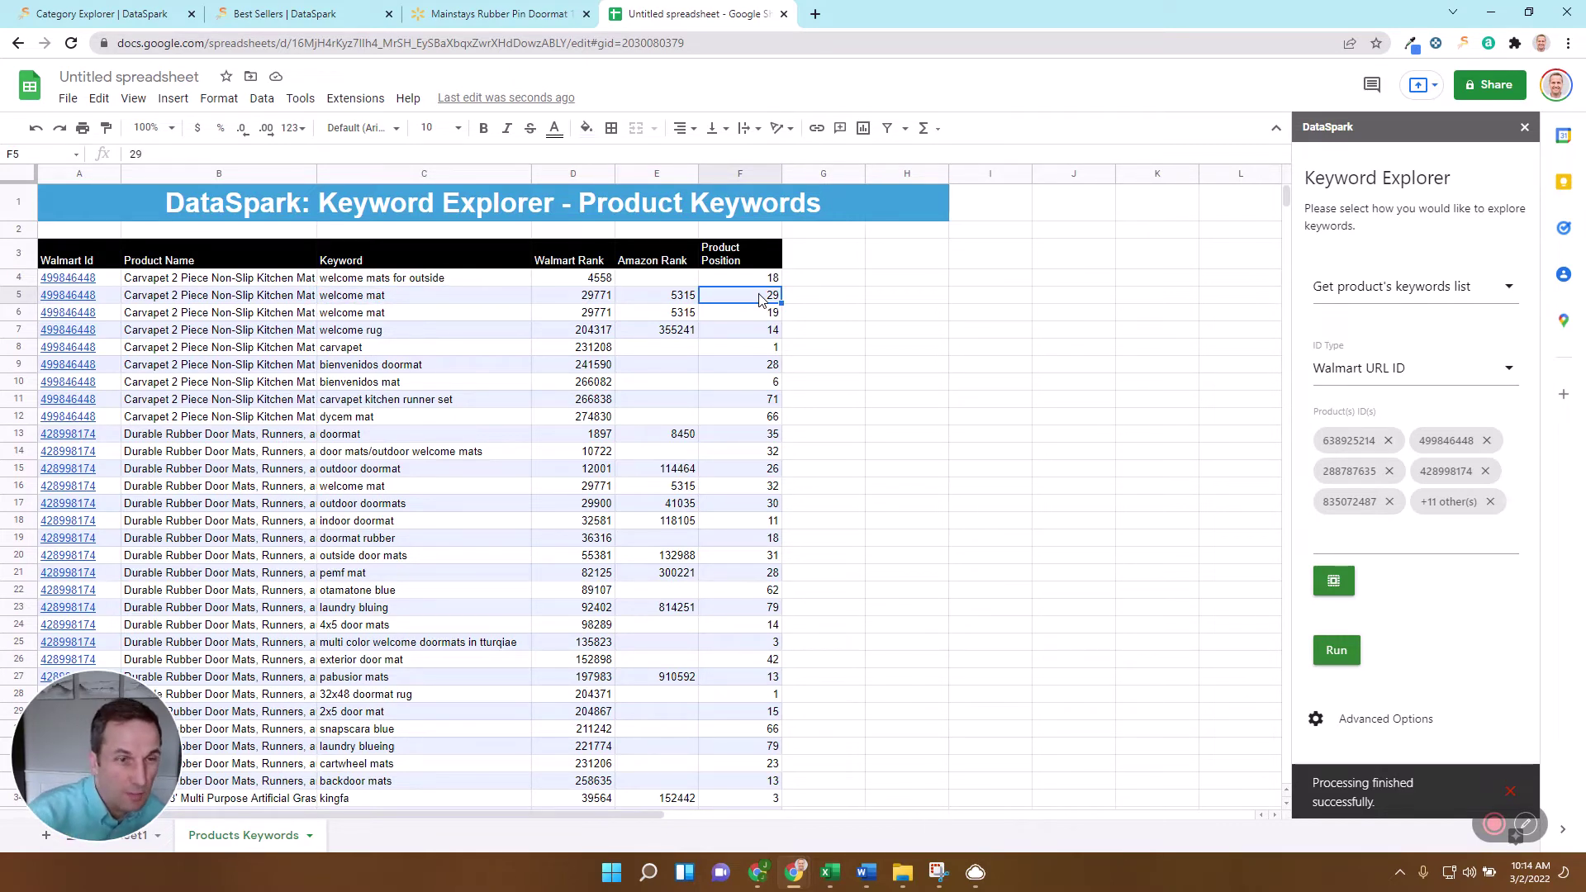
key("Left")
key("Left")
key("Left")
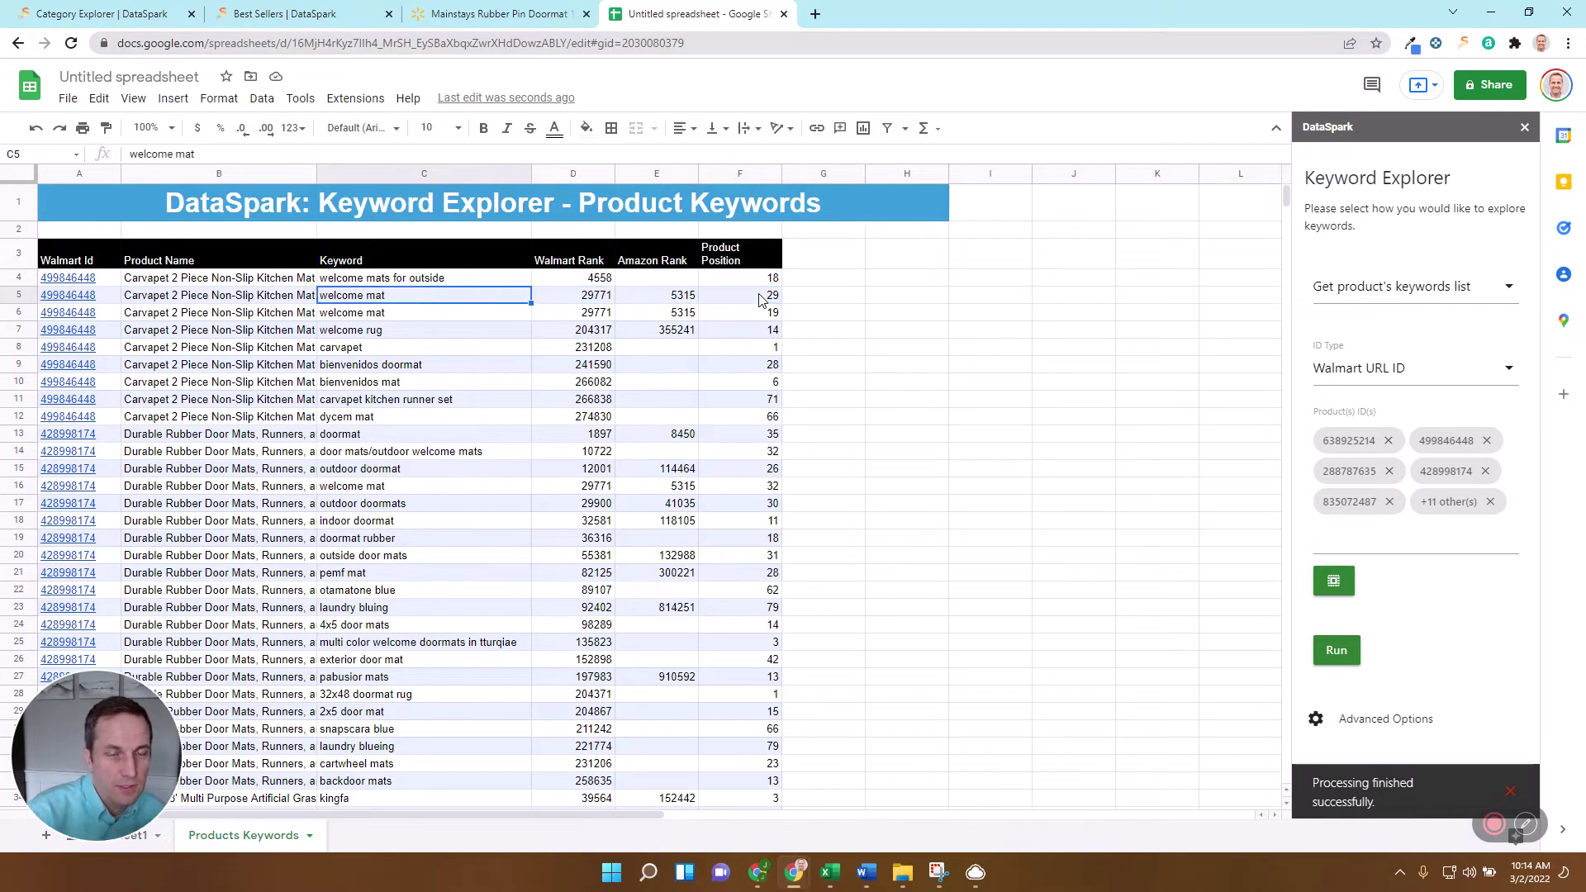
Step: Create a filter on the table and sort Walmart Rank from lowest to highest
key("alt+d")
key("Down")
key("Down")
key("Down")
key("Return")
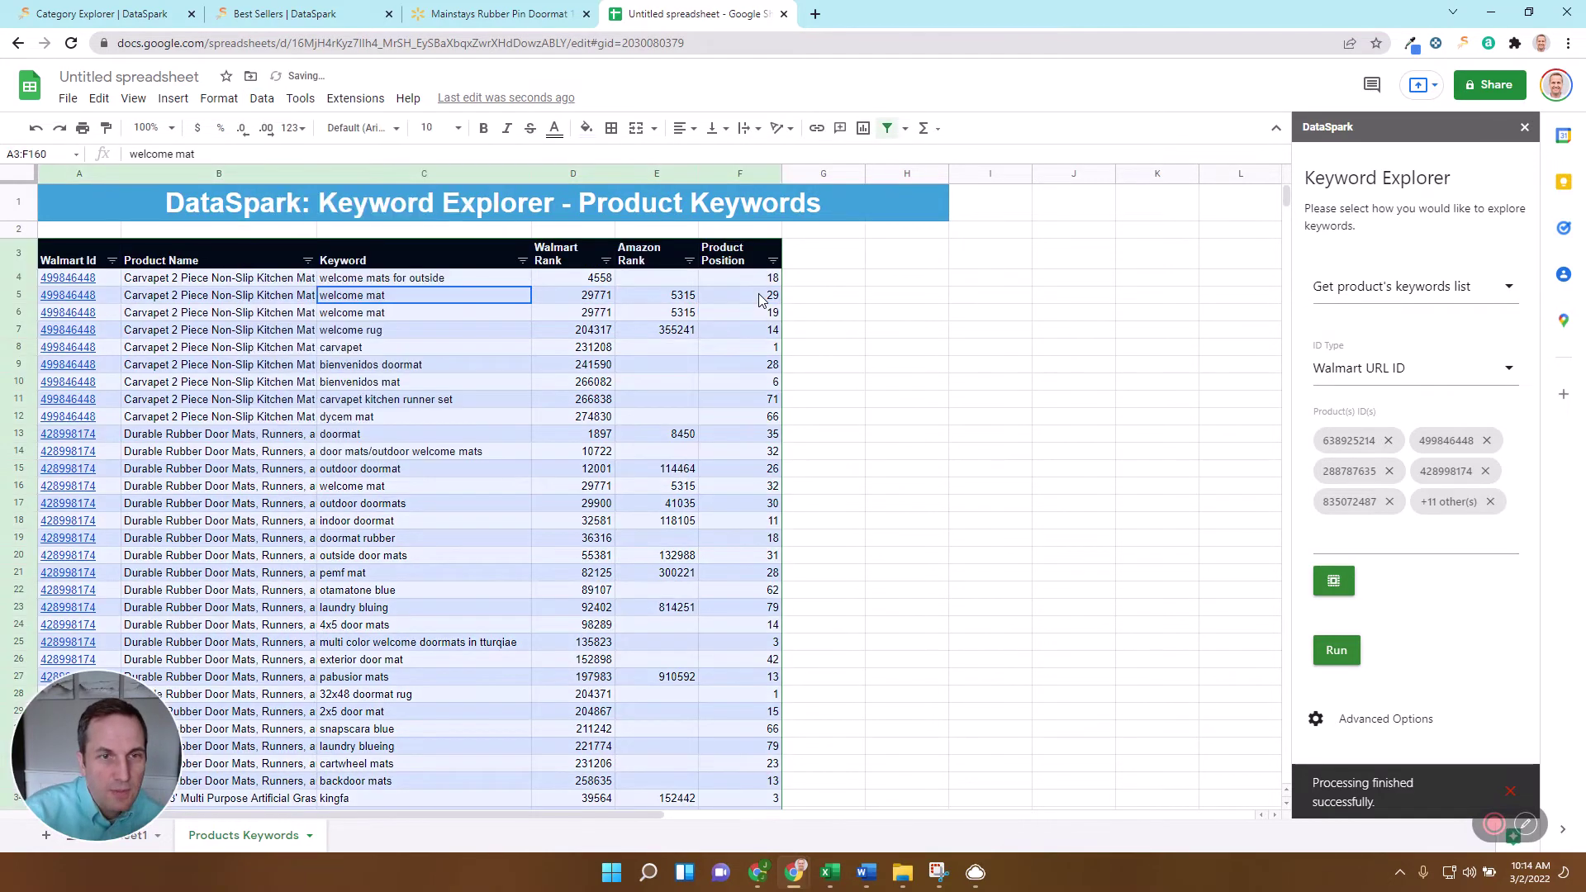
key("Right")
key("Up")
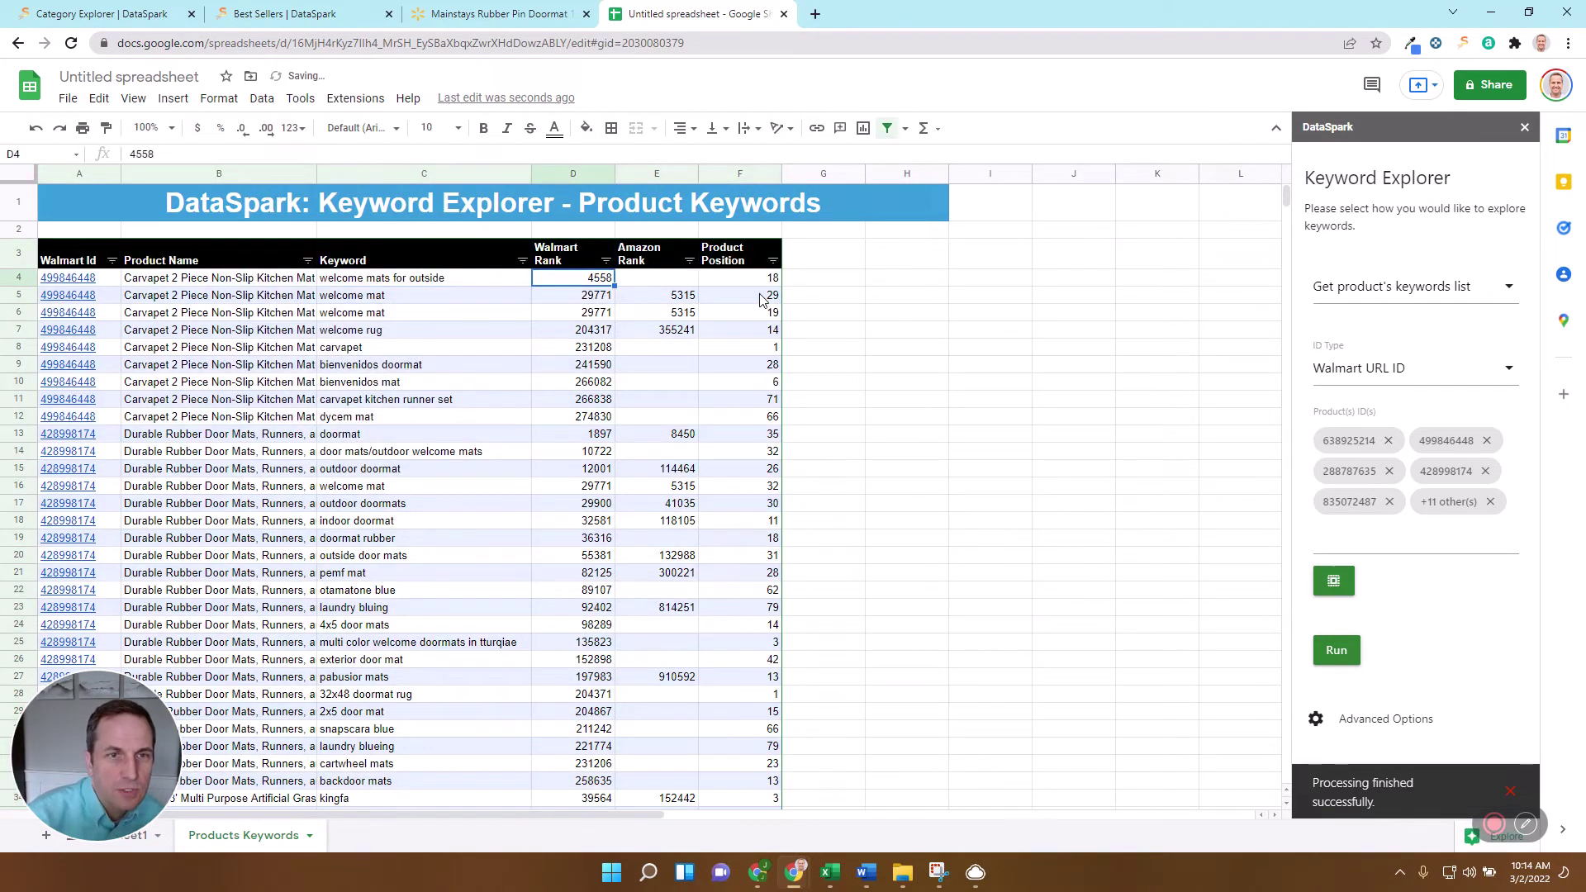
left_click(607, 263)
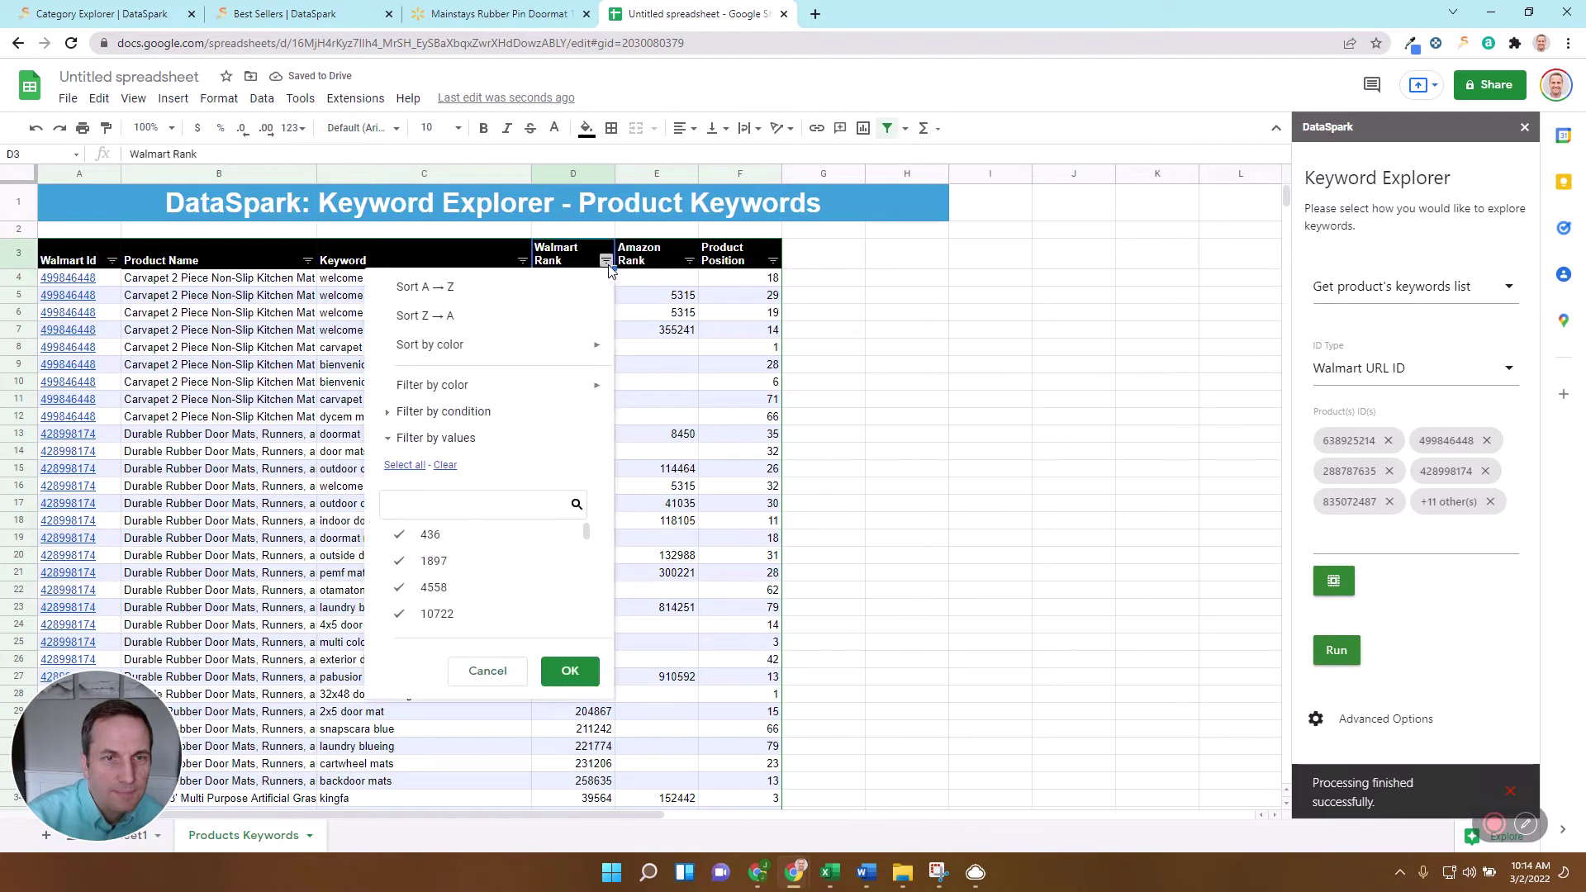
left_click(521, 291)
Step: Review the top 'boot tray' row, then select the five doormat keyword rows
left_click(382, 279)
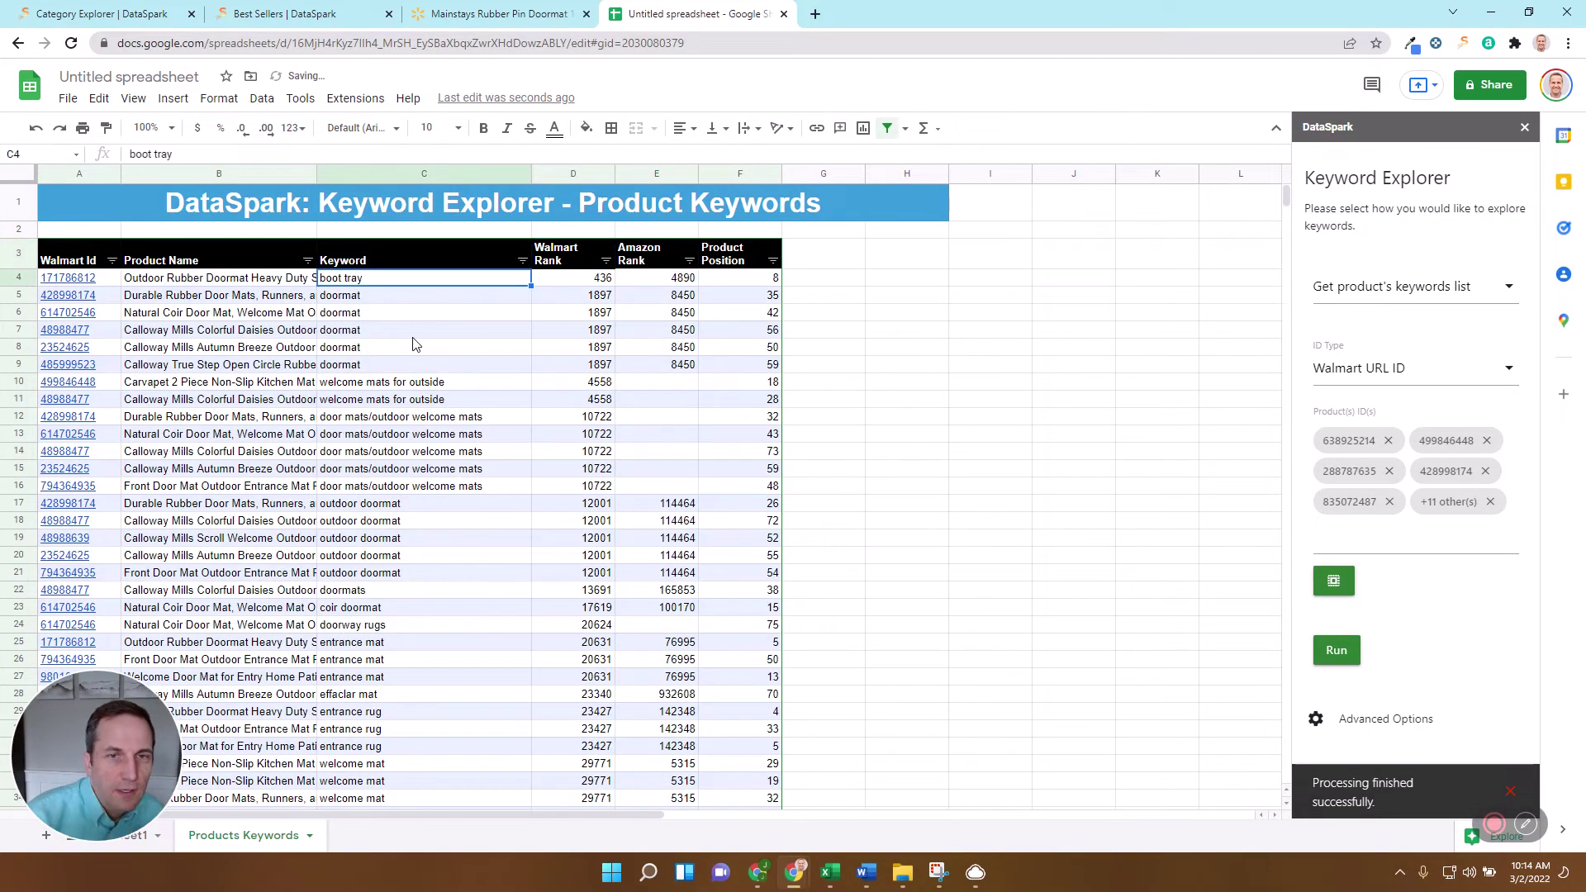
key("Right")
key("Right")
key("Left")
key("Left")
key("Left")
key("Left")
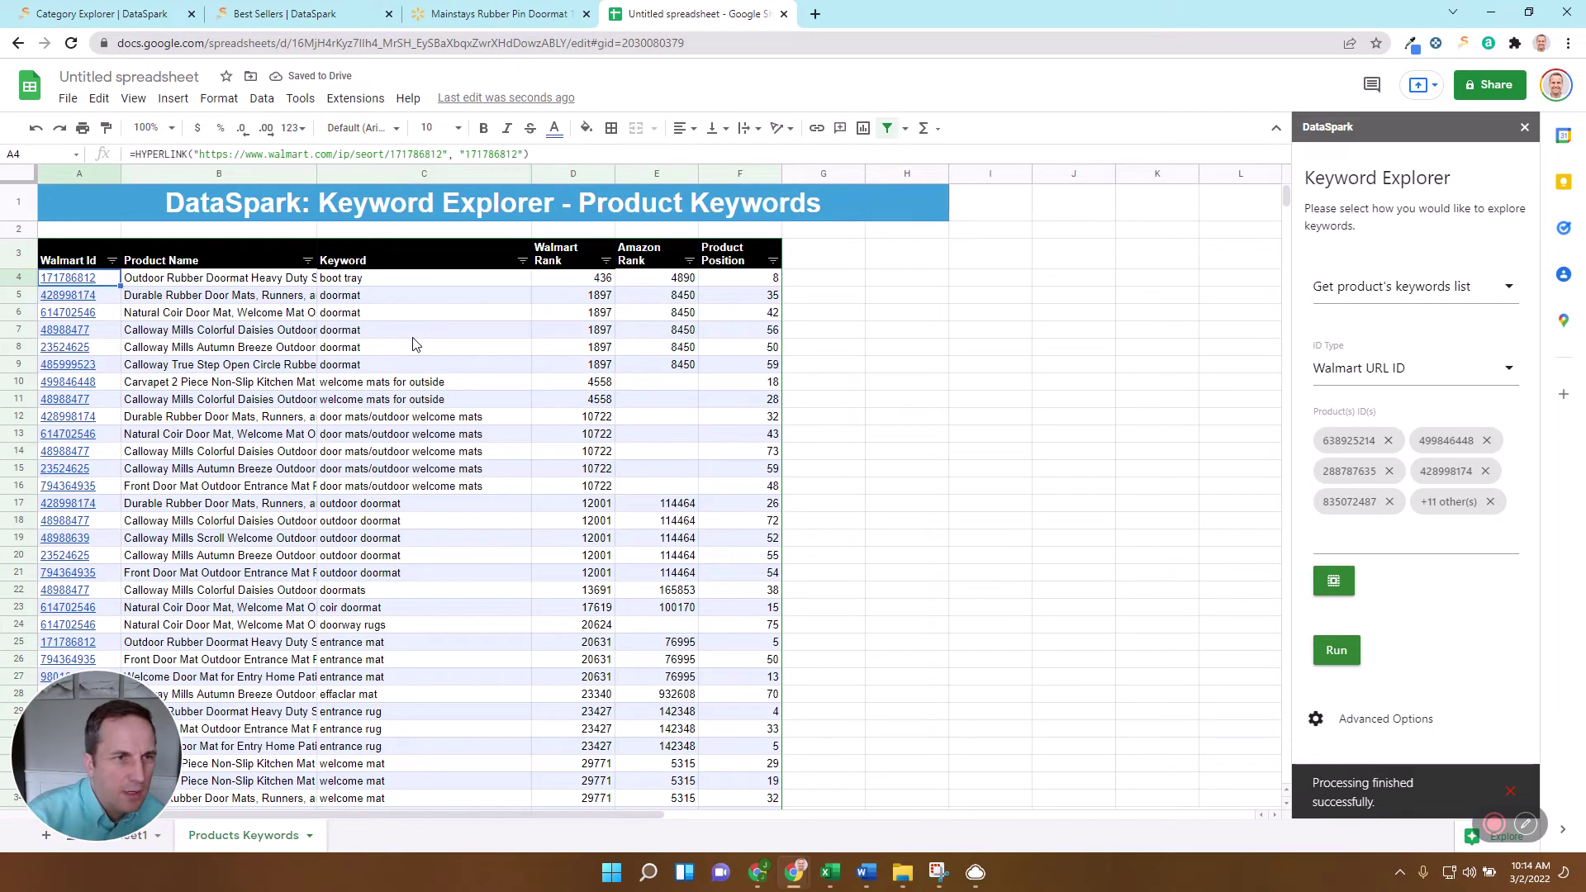
key("Right")
key("Right")
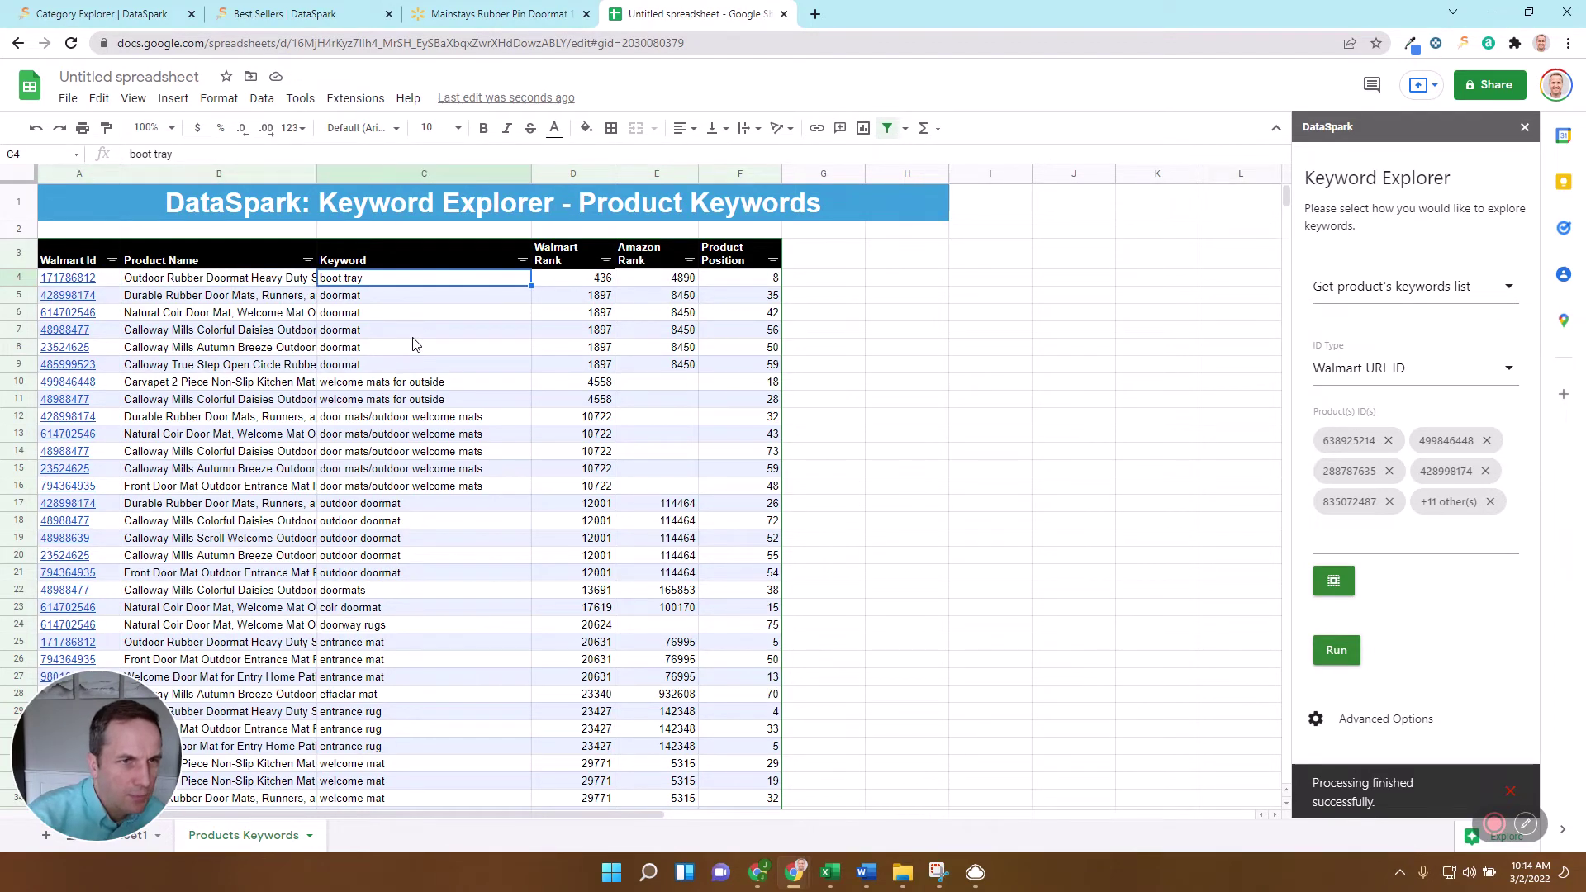
key("Left")
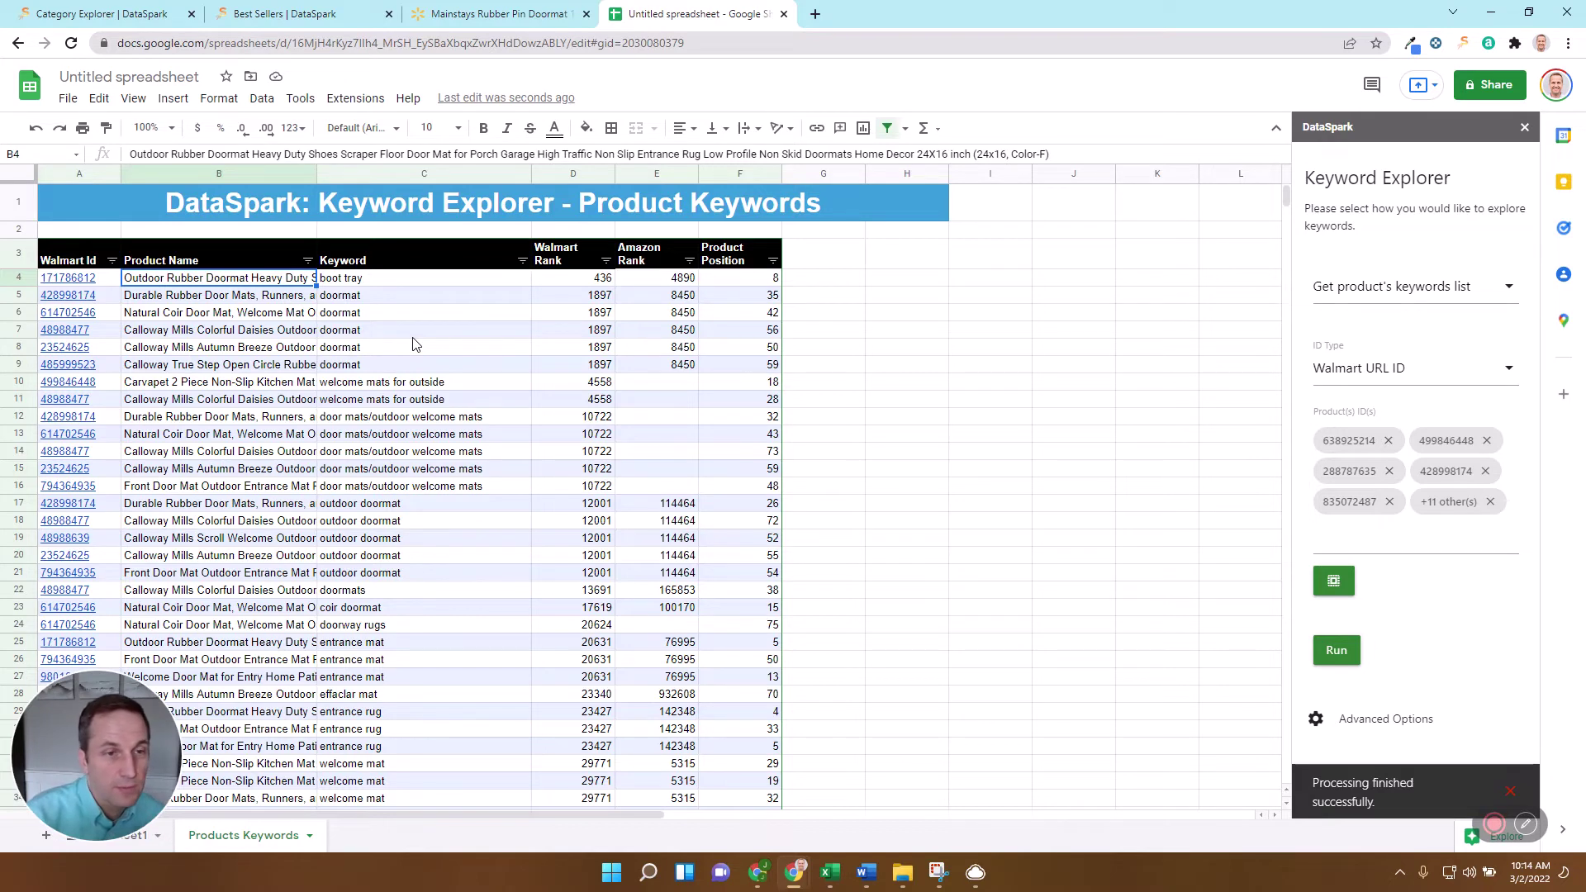
key("Down")
key("Right")
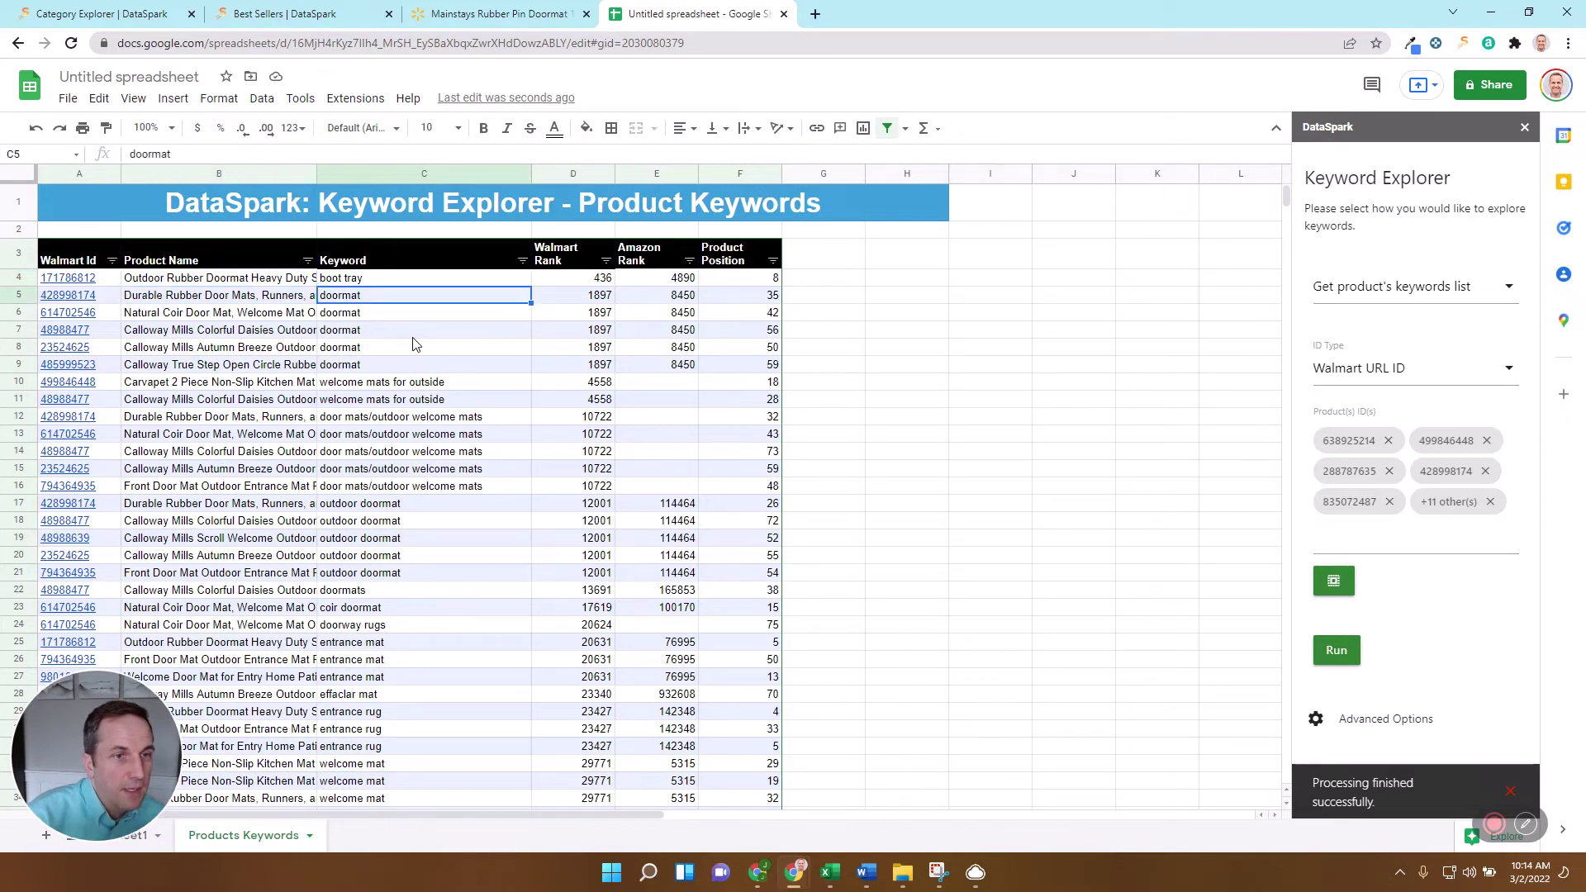
key("shift+Down")
key("shift+Down")
key("shift+Down")
key("shift+Down")
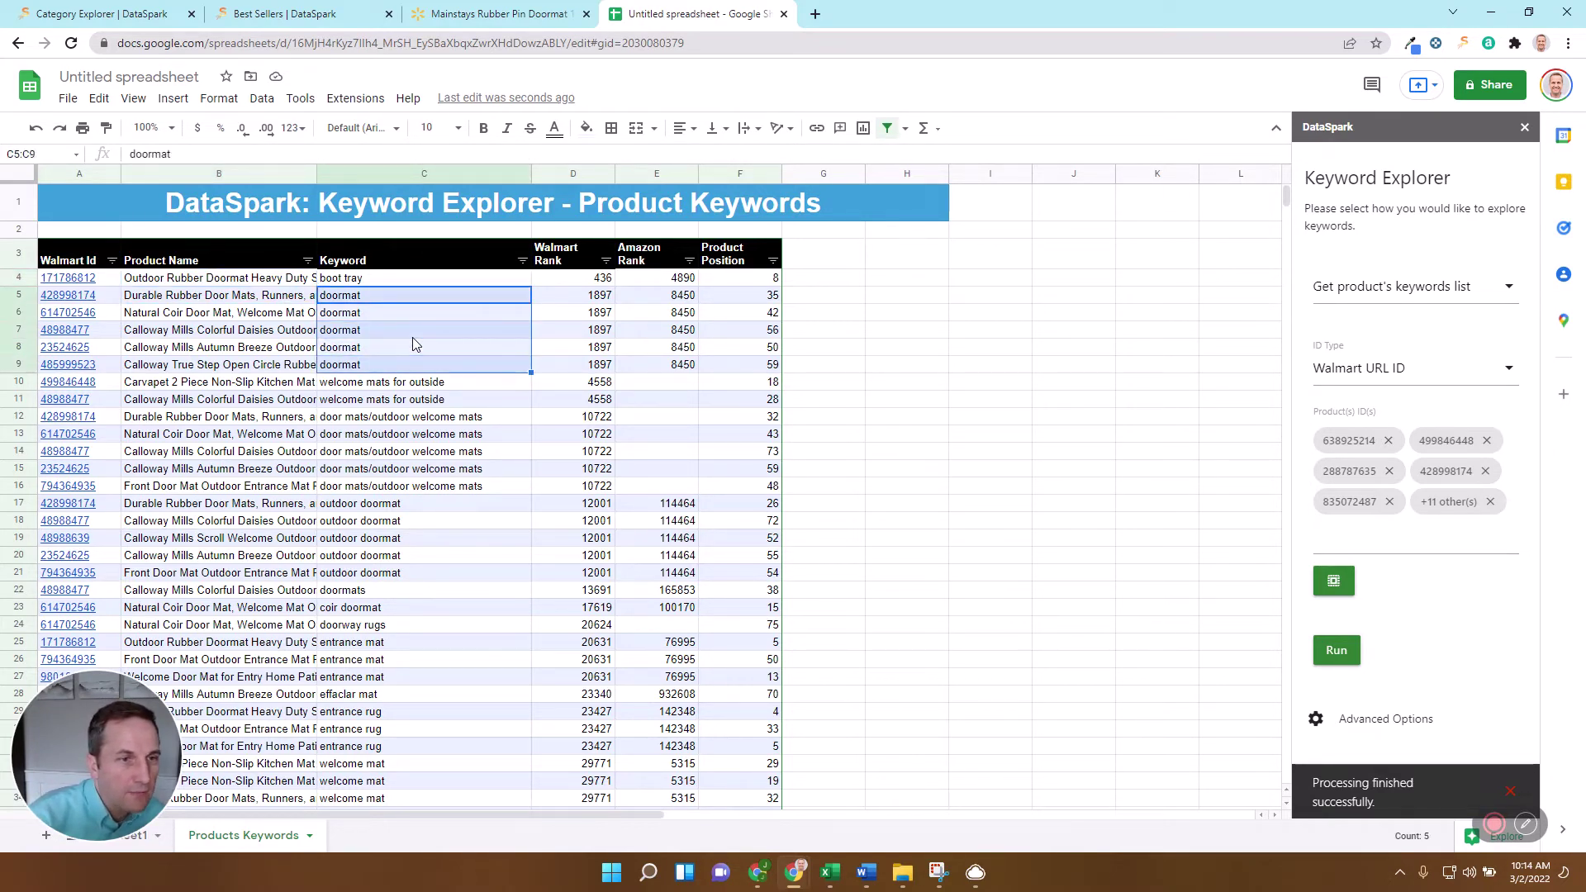
key("shift+Up")
key("shift+Up")
key("shift+Up")
key("shift+Up")
key("shift+Down")
key("shift+Down")
key("shift+Down")
key("shift+Down")
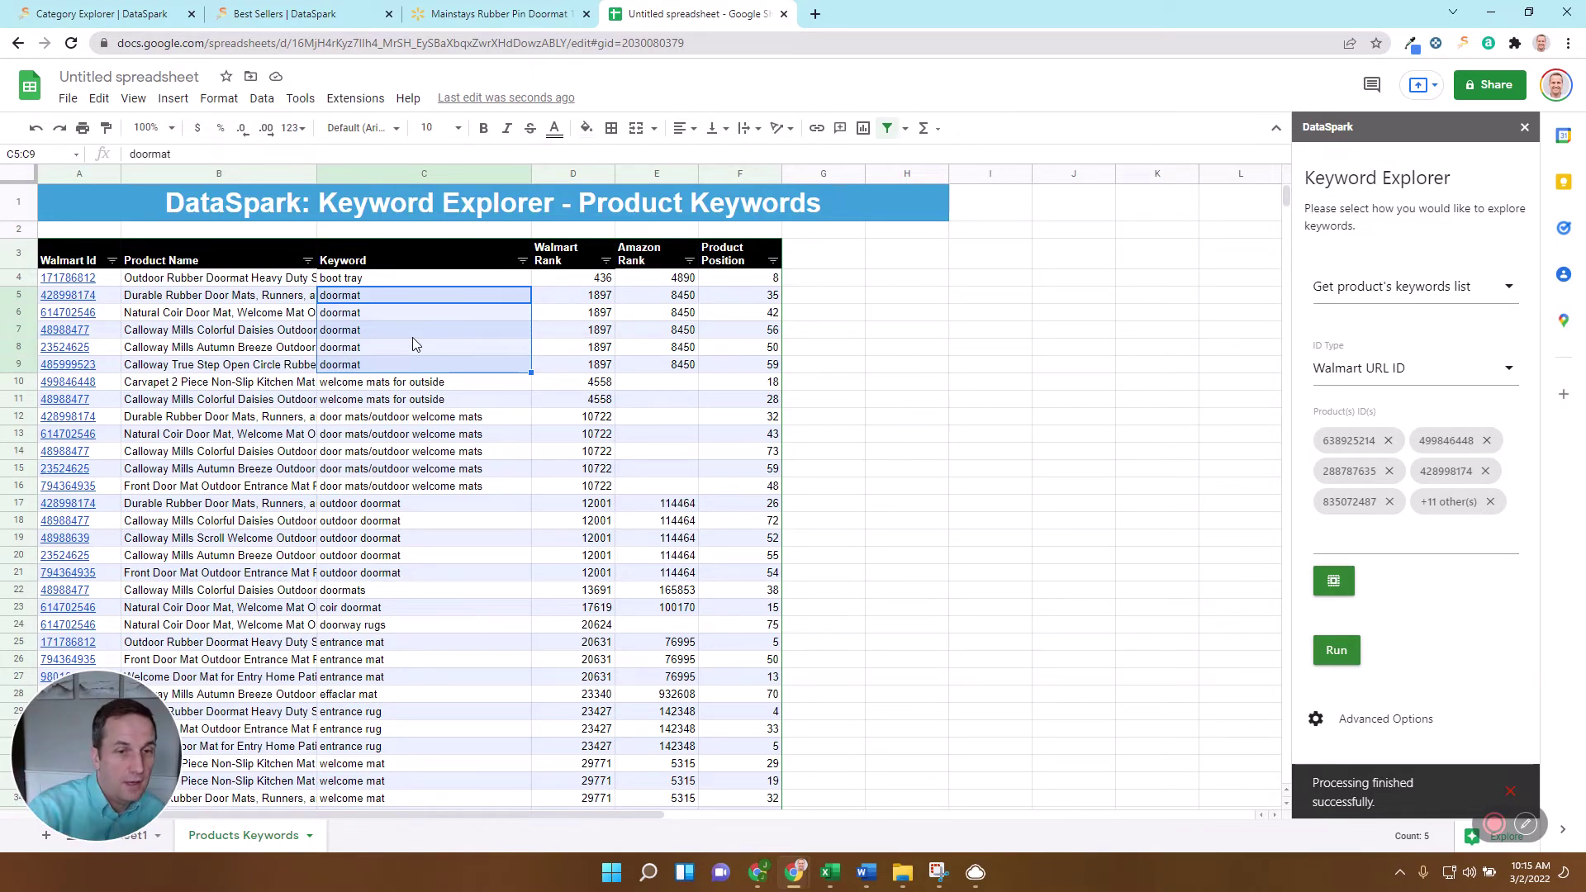
key("Down")
key("Down")
key("Down")
key("Down")
key("Down")
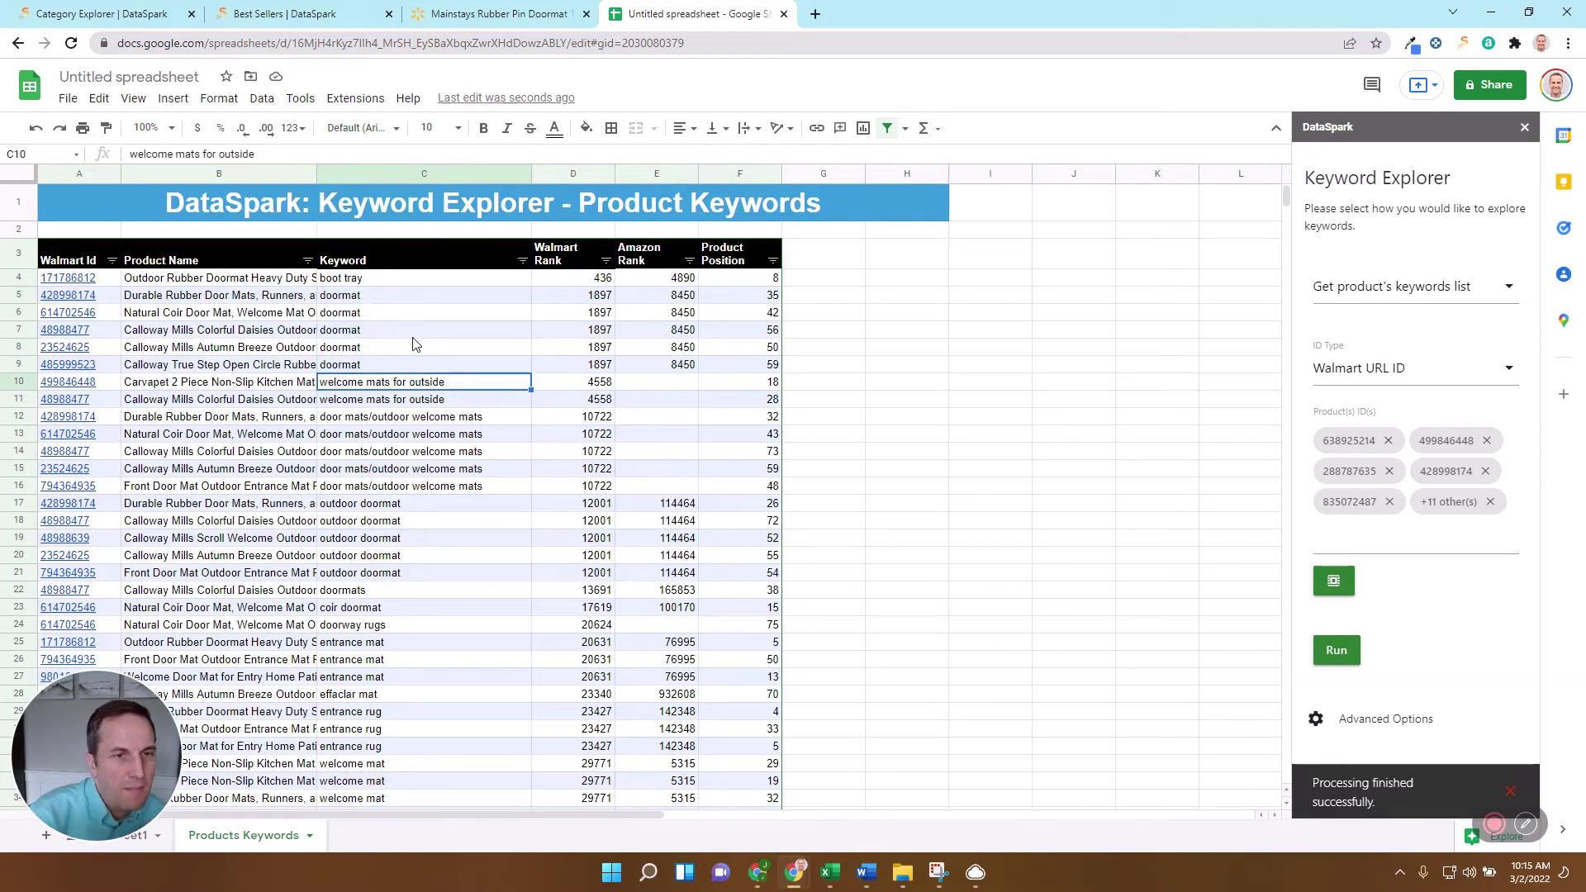
key("Right")
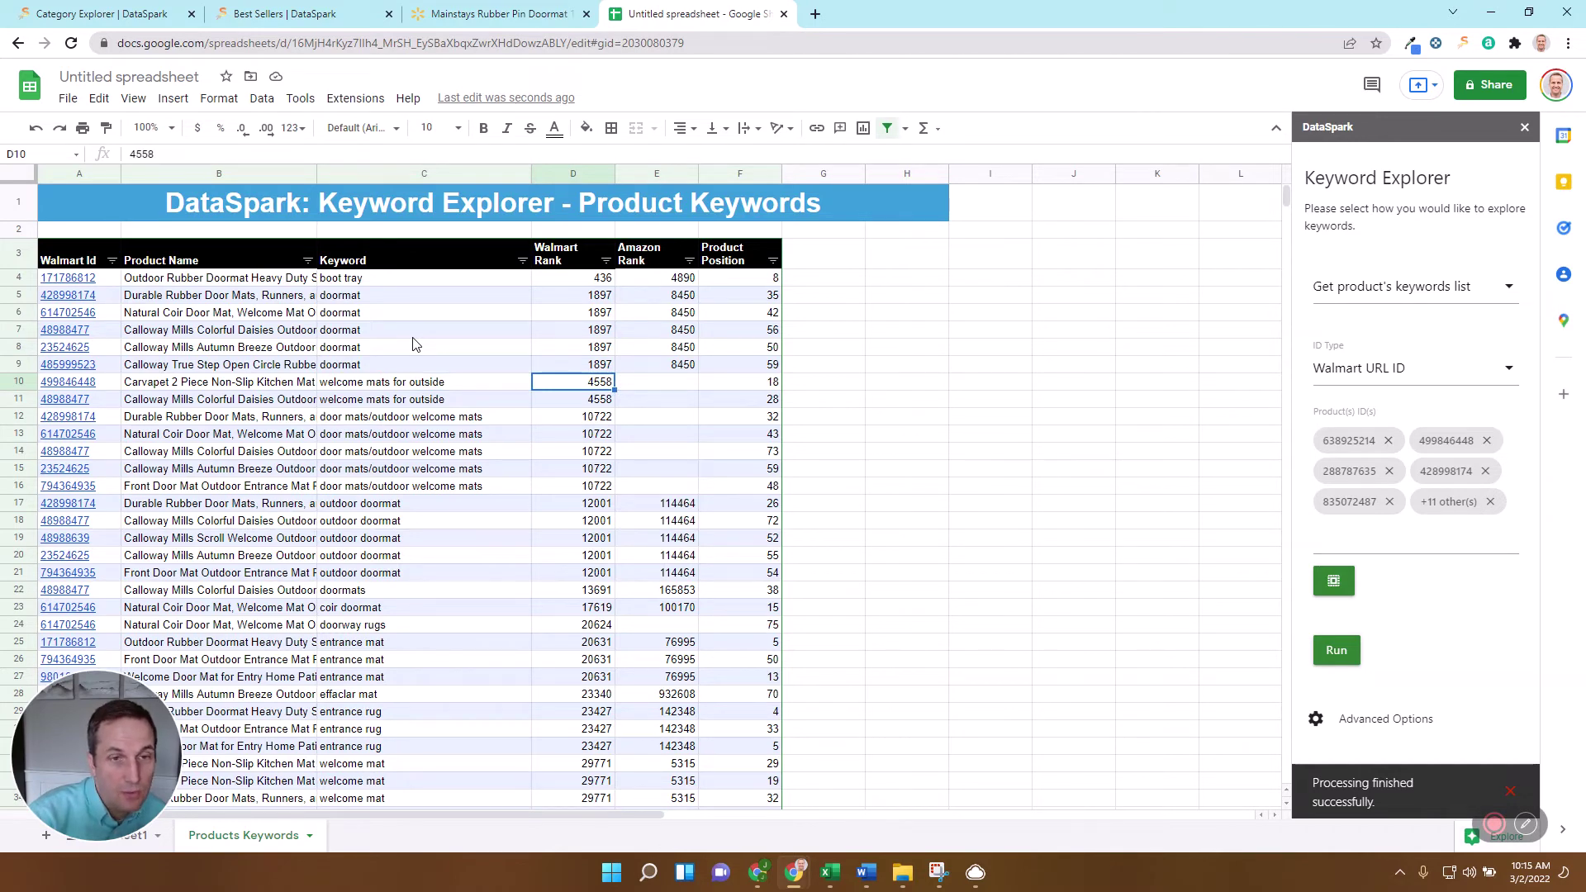
key("Right")
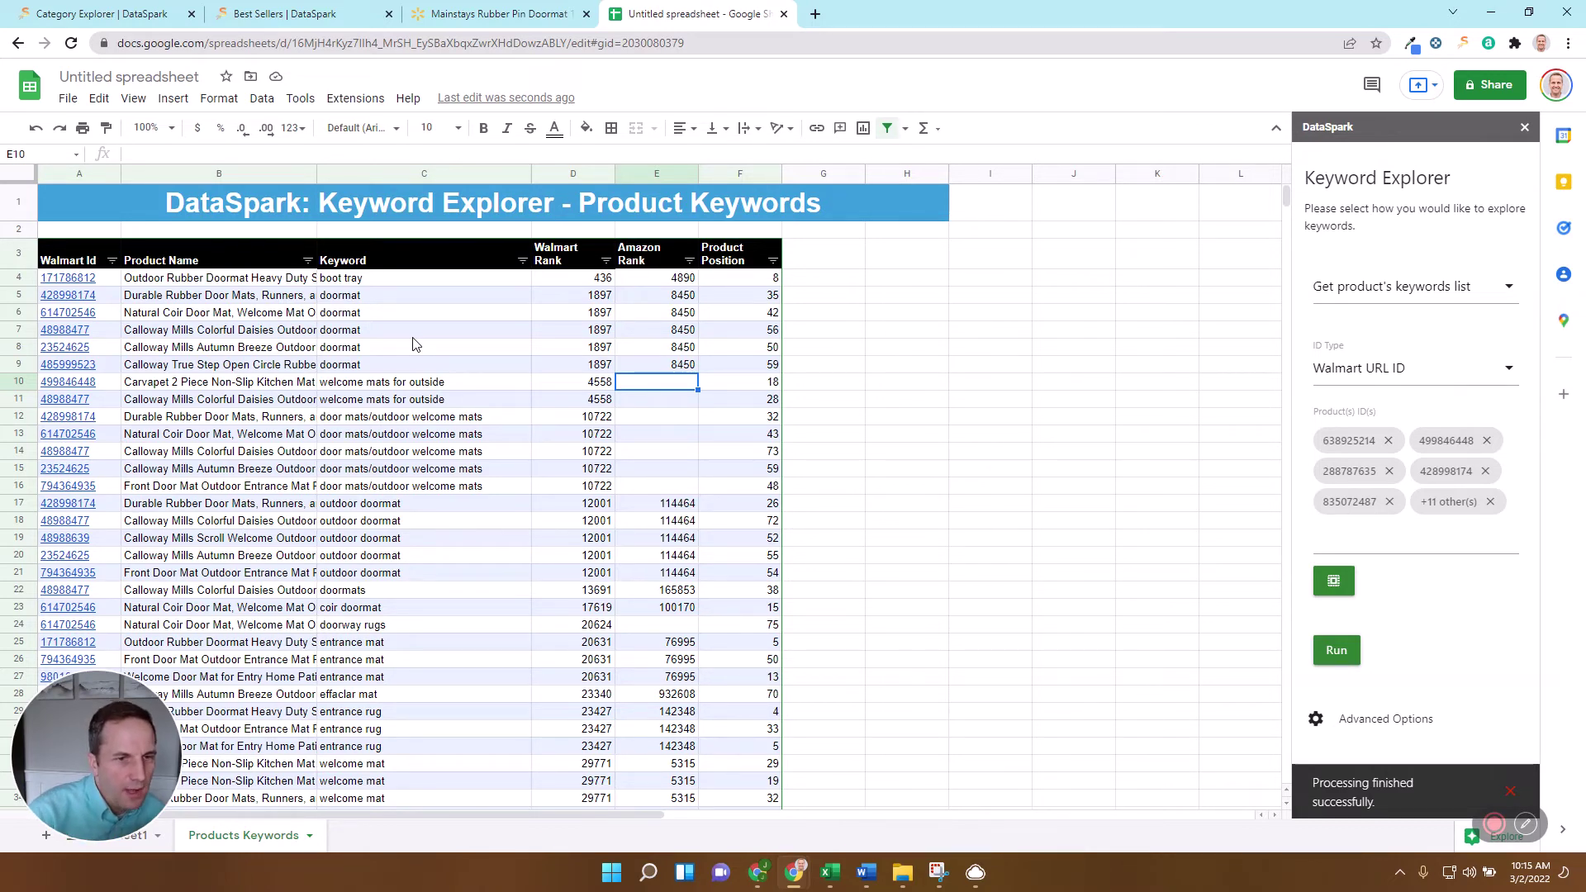
key("Left")
key("Left")
key("Down")
key("Down")
key("Down")
key("Down")
key("Down")
key("Down")
key("Down")
key("Down")
key("Down")
key("Down")
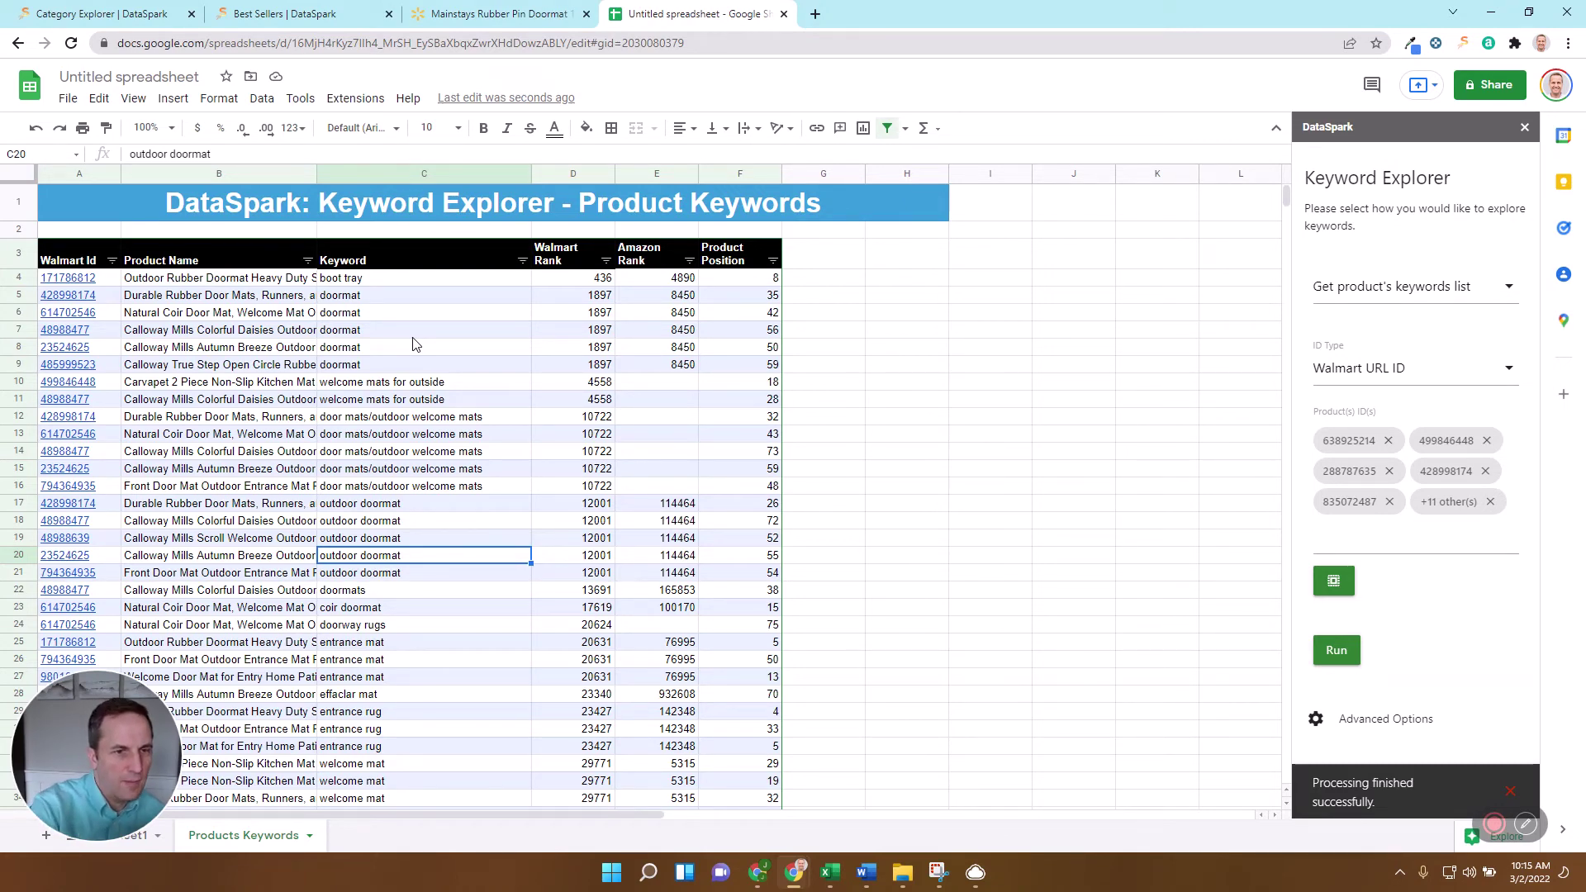
key("Down")
key("Down")
key("Down")
key("Down")
key("Down")
key("Down")
key("Down")
key("Down")
key("Down")
key("Down")
key("Down")
key("Down")
key("Down")
key("Up")
key("Up")
key("Up")
key("Up")
key("Up")
key("Down")
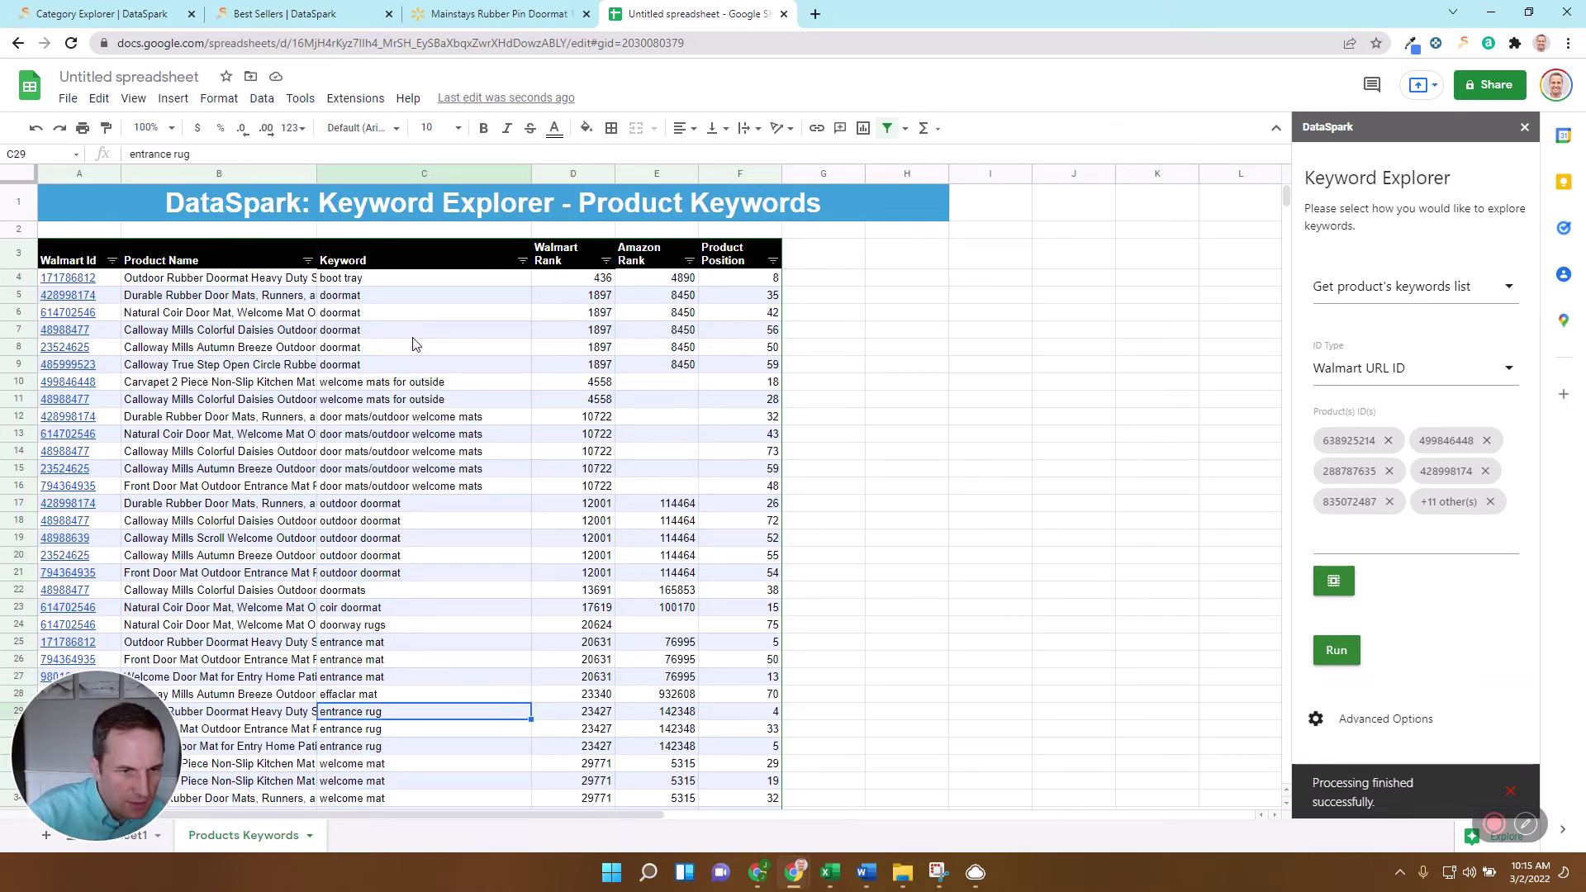
key("Up")
key("Up")
key("Down")
key("Down")
key("Right")
key("Right")
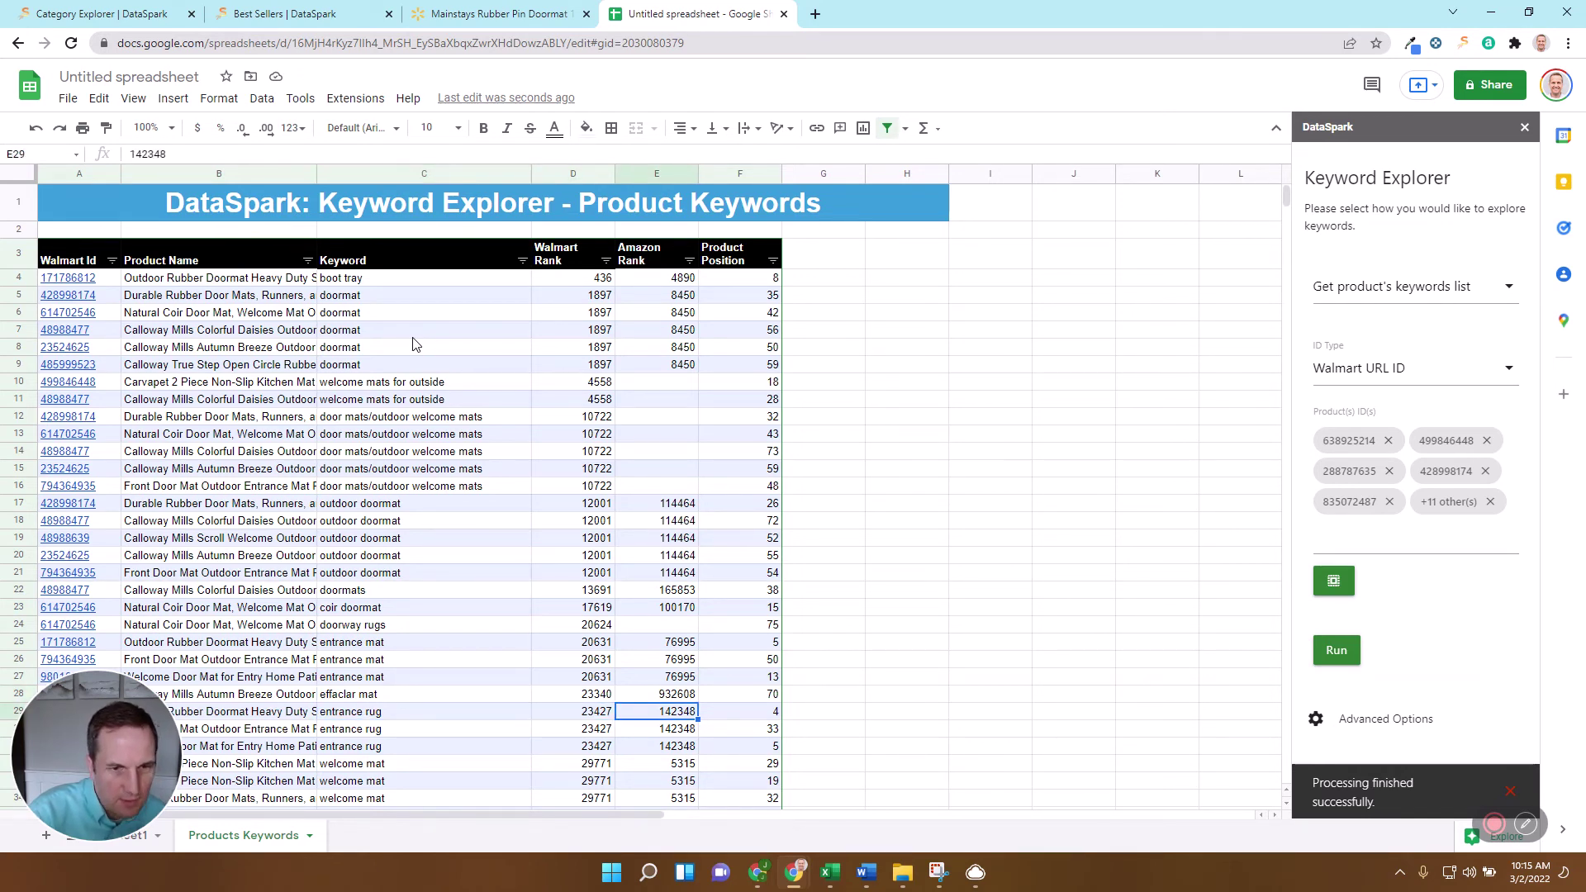
key("Left")
key("Left")
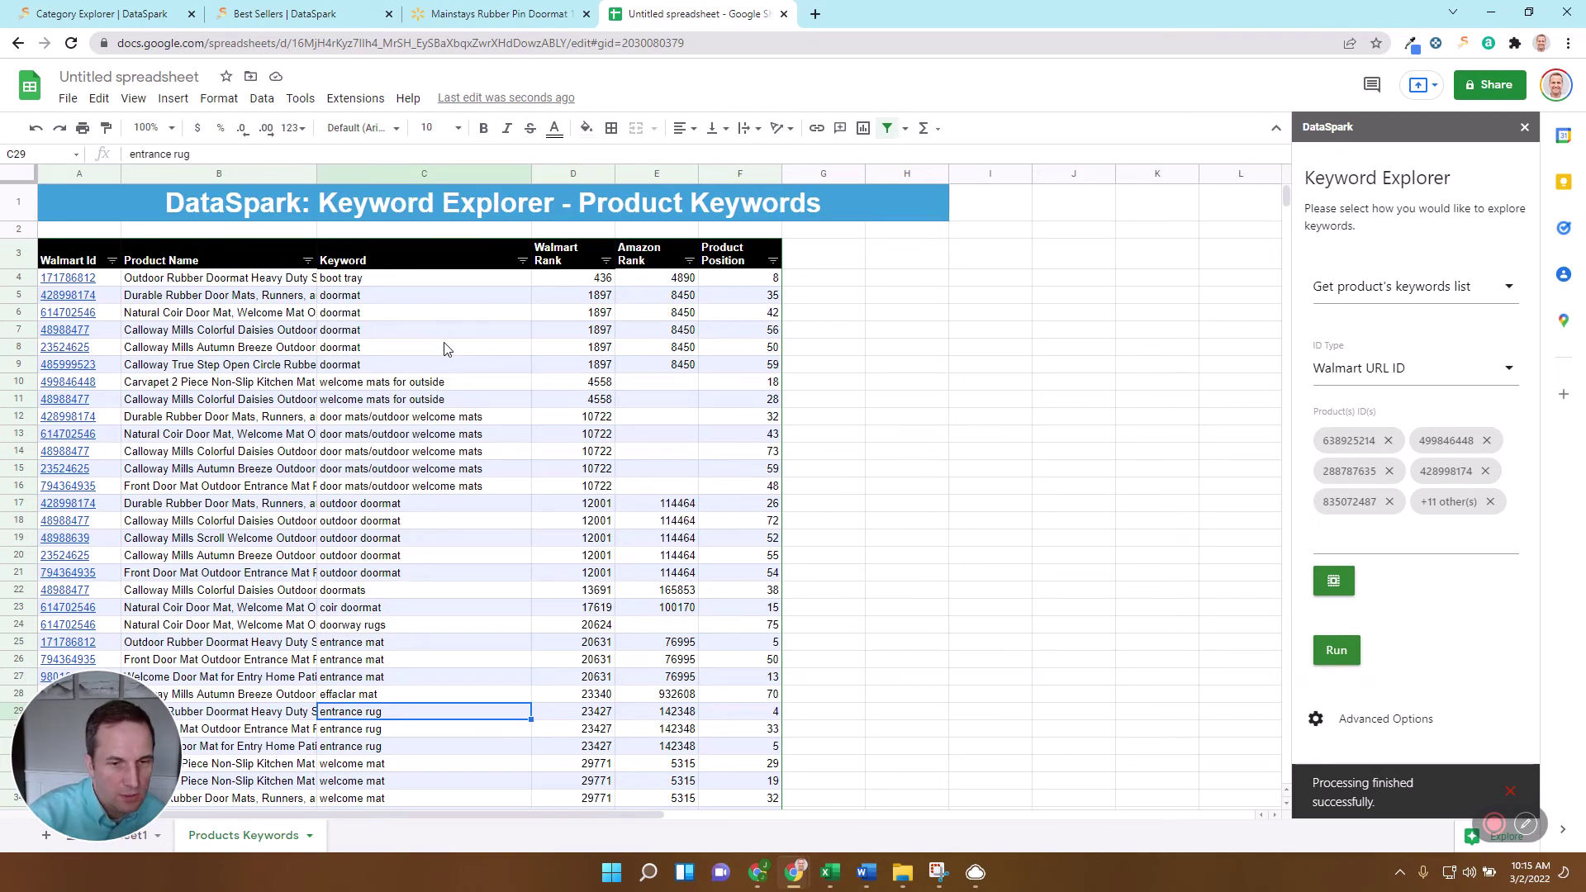
scroll(417, 397, "down", 5)
scroll(417, 403, "down", 4)
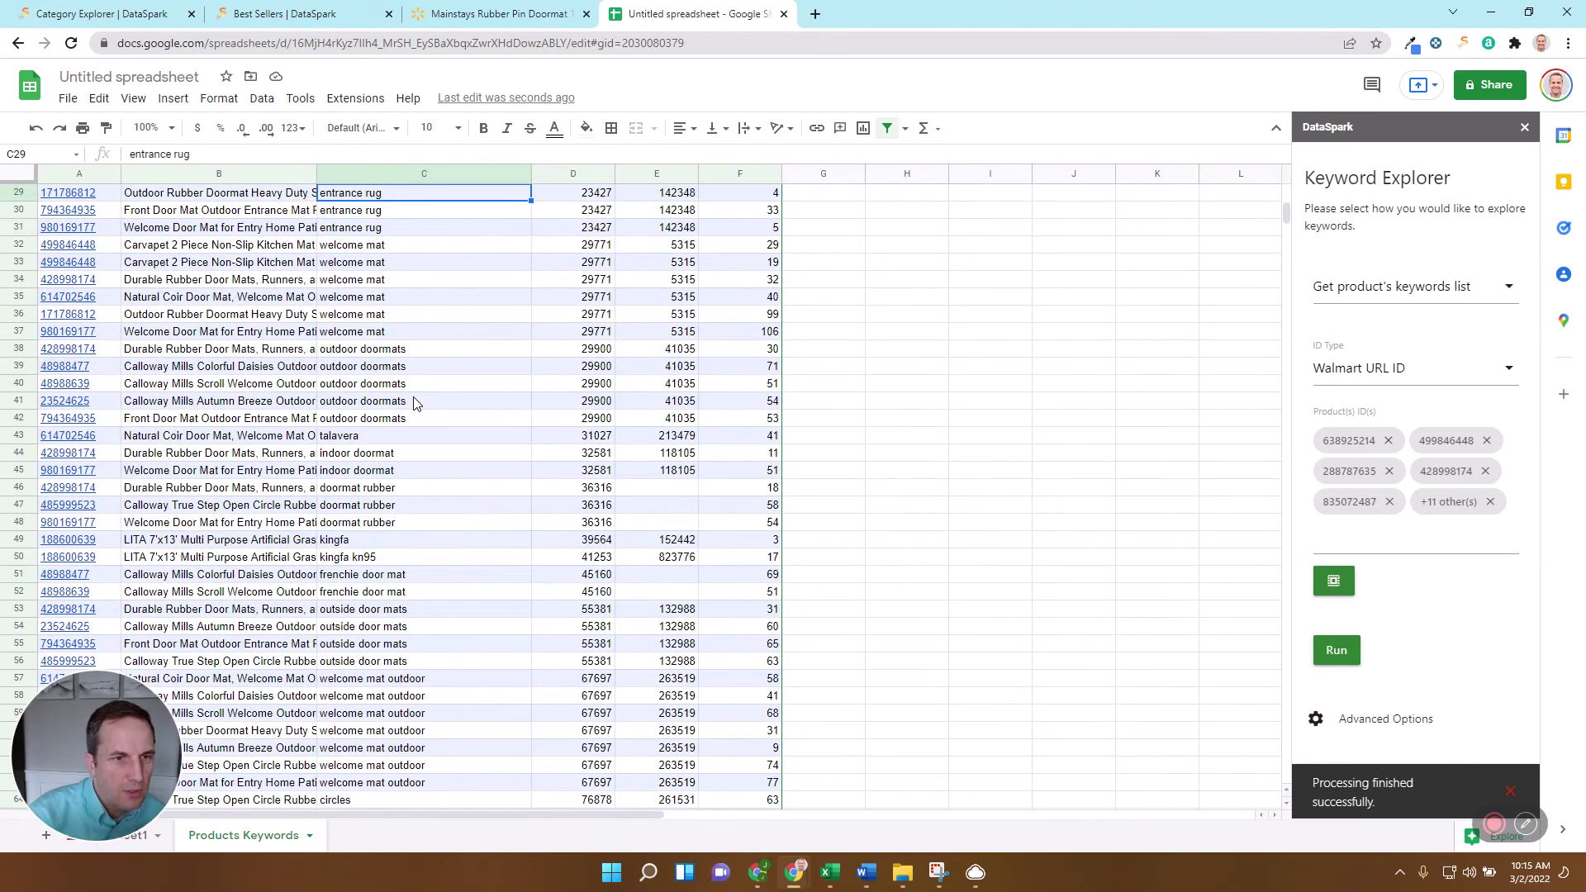
scroll(416, 403, "up", 9)
Step: Mark the 'doormat' and 'welcome mats for outside' rows with an x in column G
left_click(801, 306)
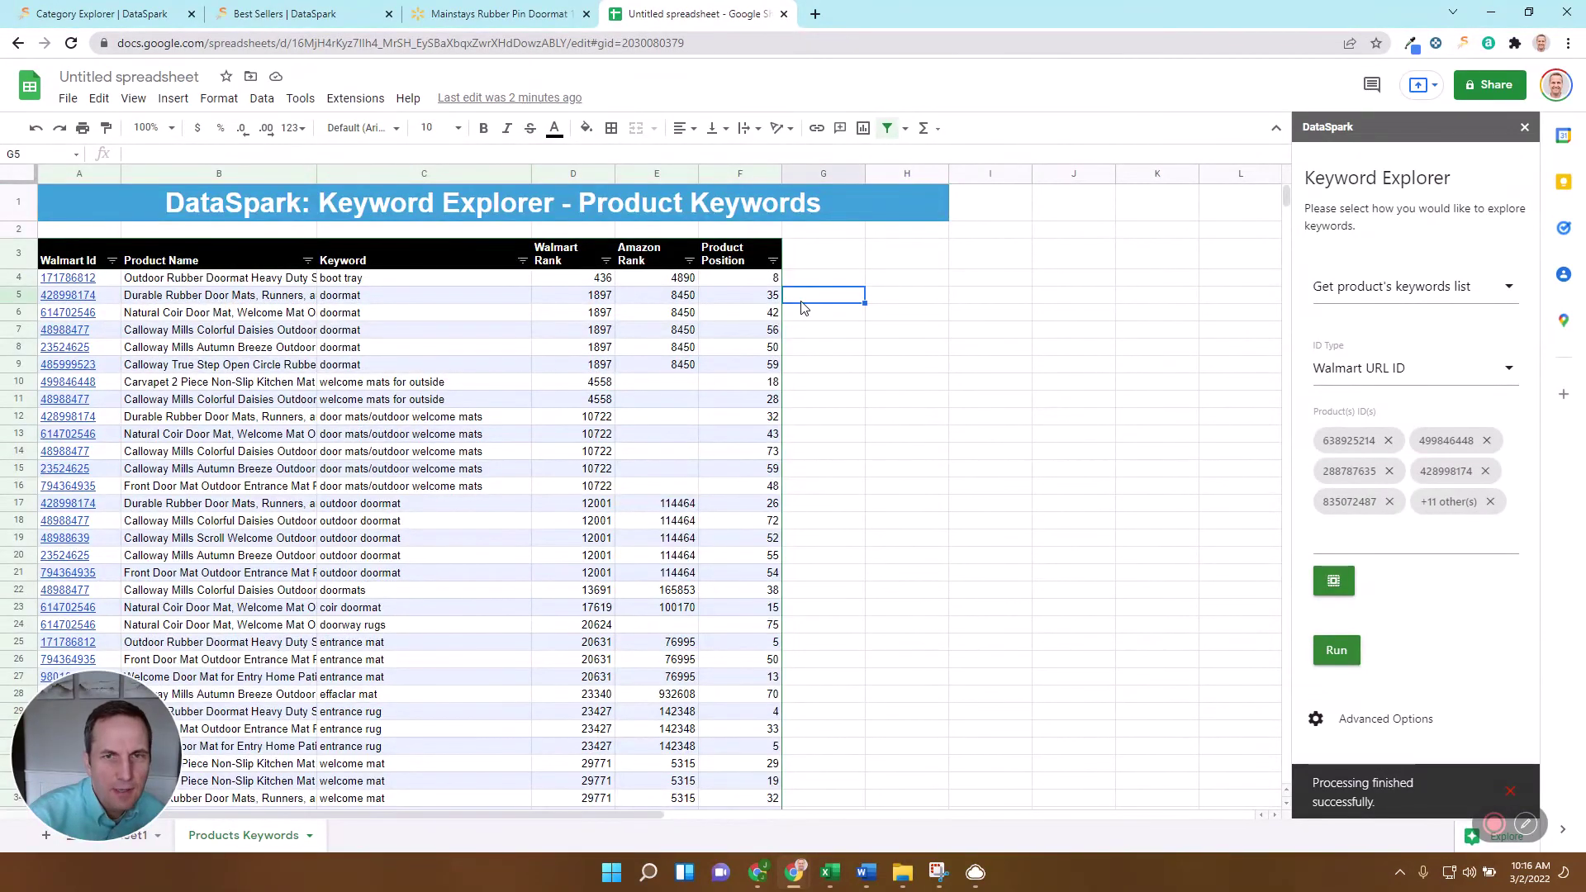
type("x")
key("Return")
key("Down")
key("Down")
key("Down")
key("Down")
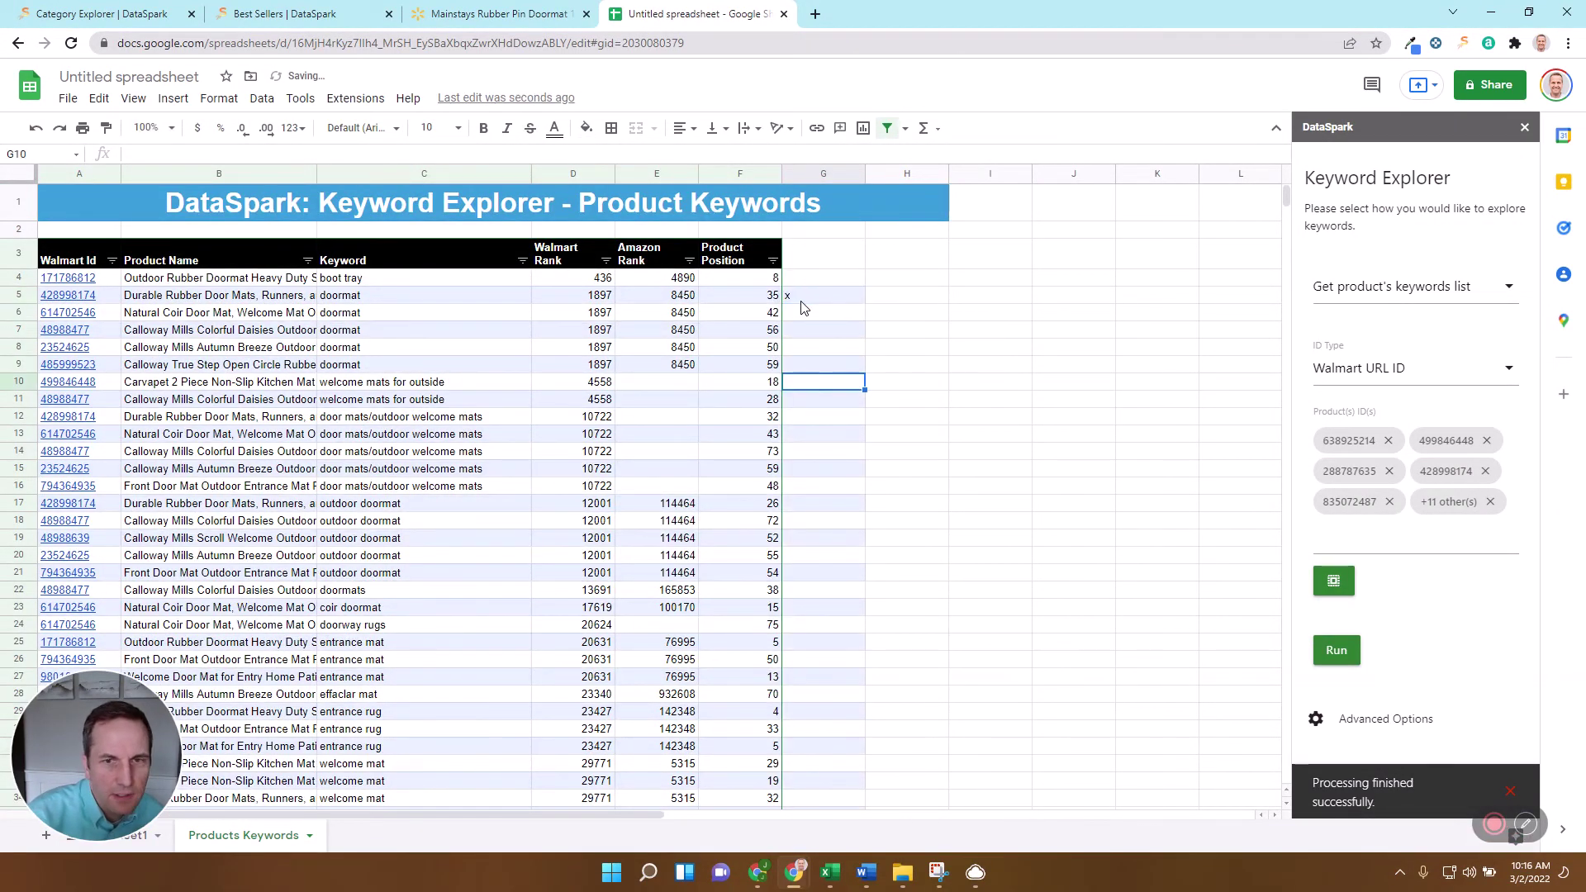
type("x")
key("Return")
Step: Mark the Calloway 'outdoor doormat' row with an x and close the 'Processing finished' notification
key("Down")
key("Down")
key("Down")
key("Down")
key("Down")
key("Down")
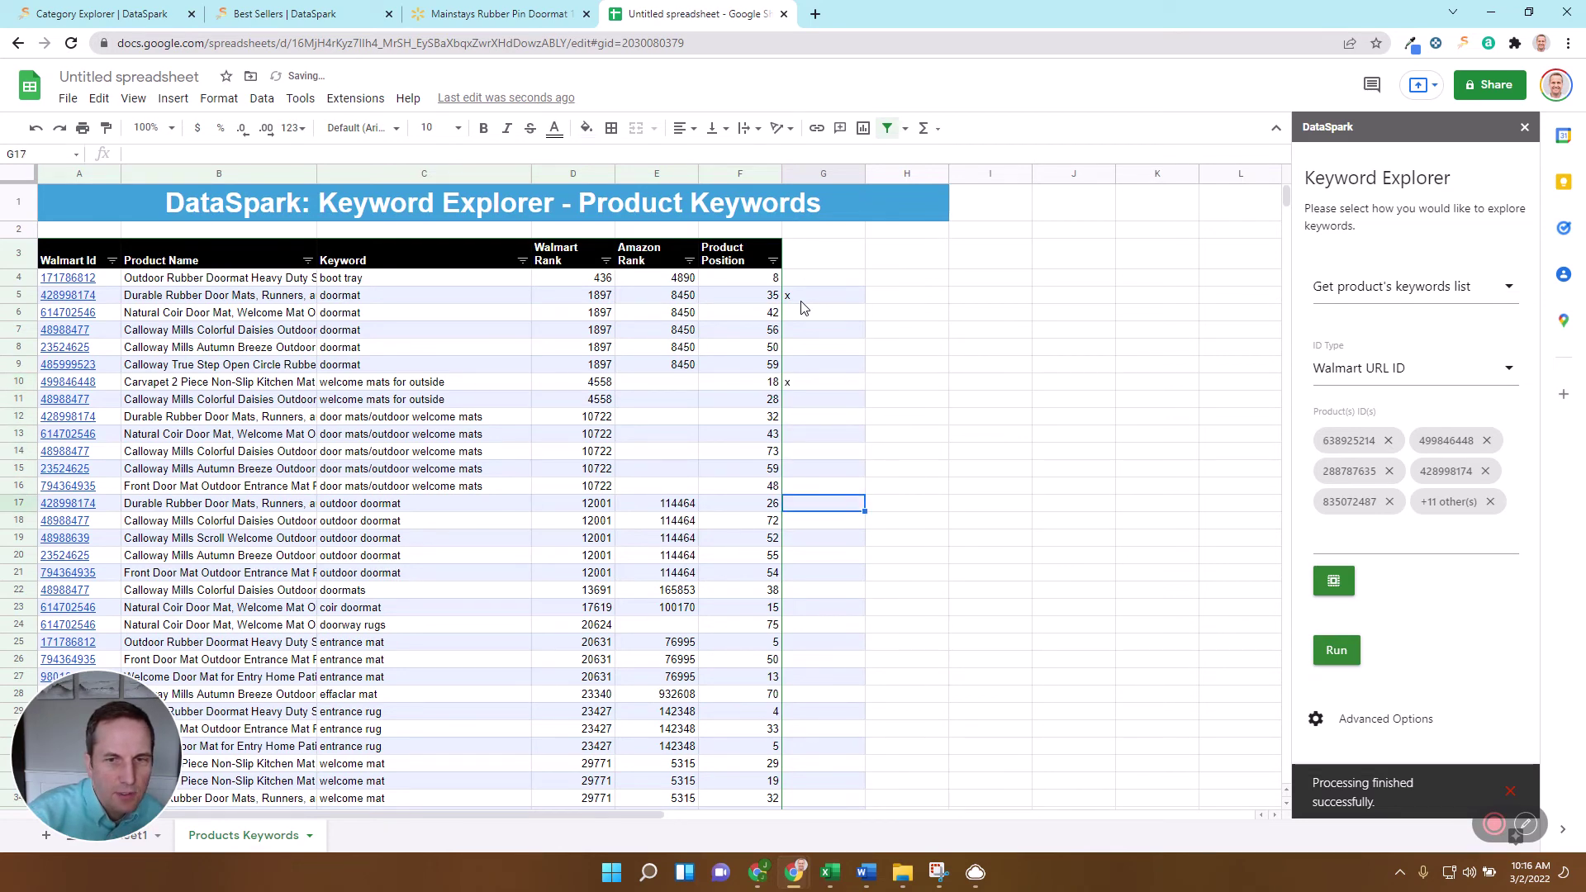
key("Down")
key("Up")
key("Down")
key("Up")
key("Down")
type("x")
key("Return")
key("Down")
key("Down")
key("Down")
key("Down")
key("Down")
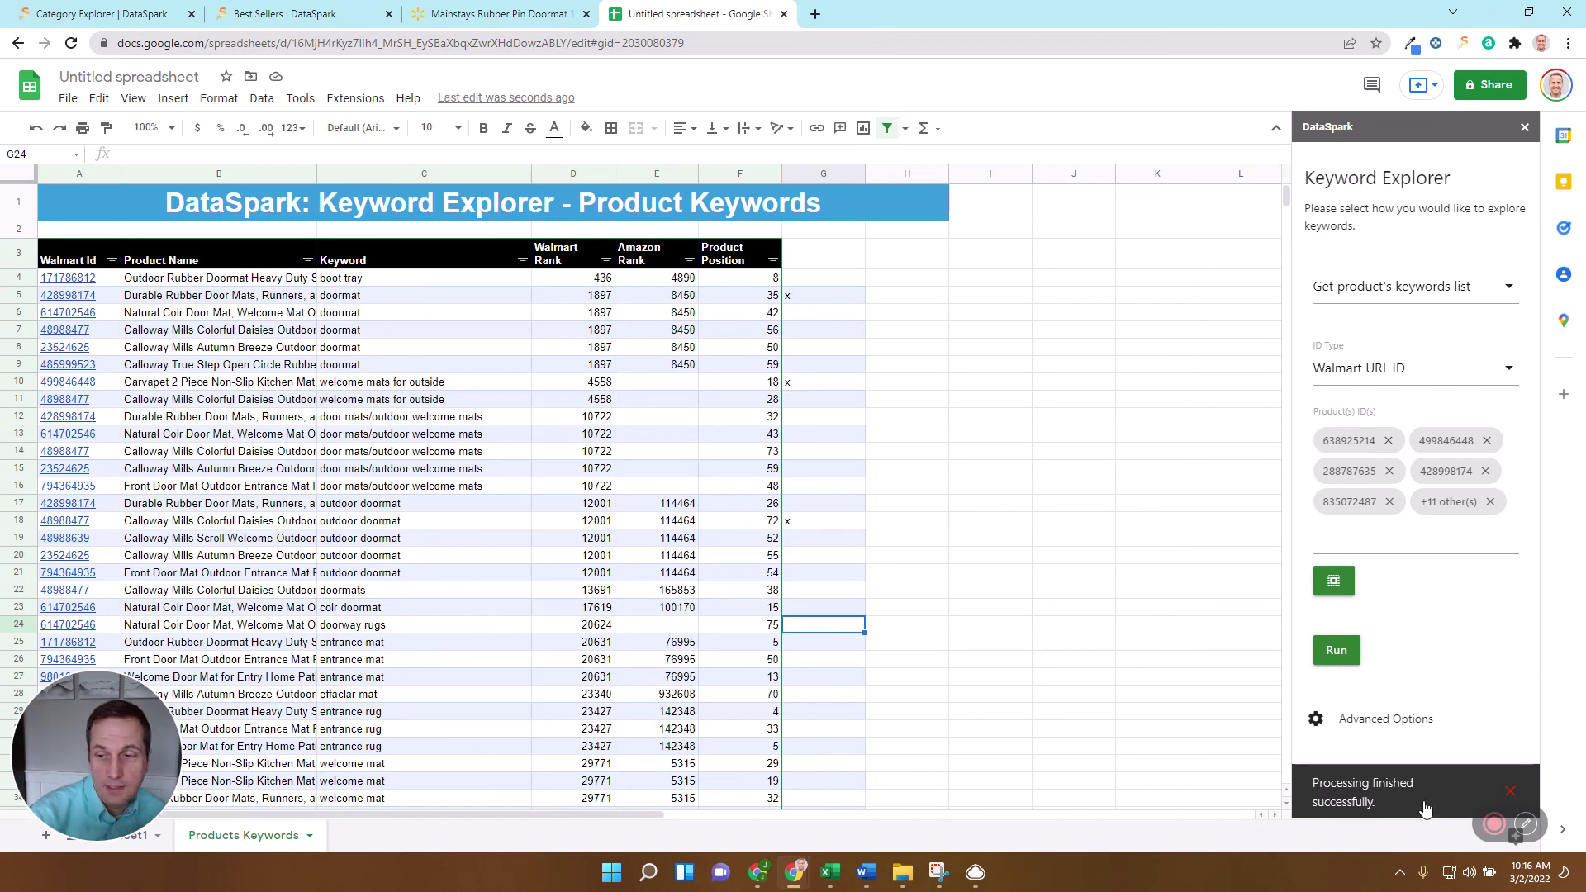
left_click(1509, 791)
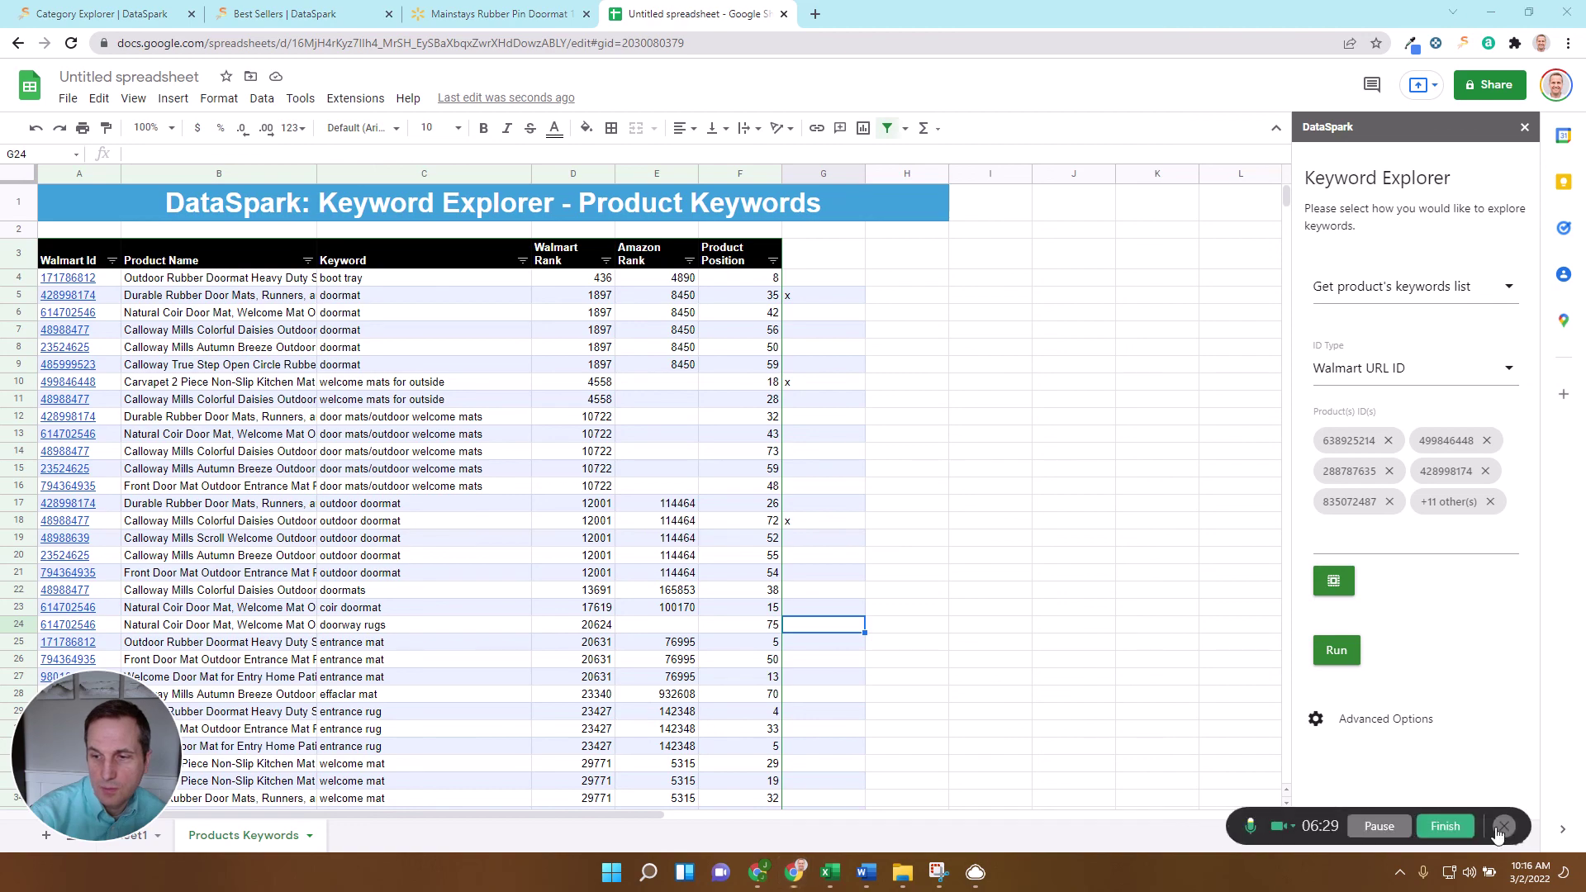